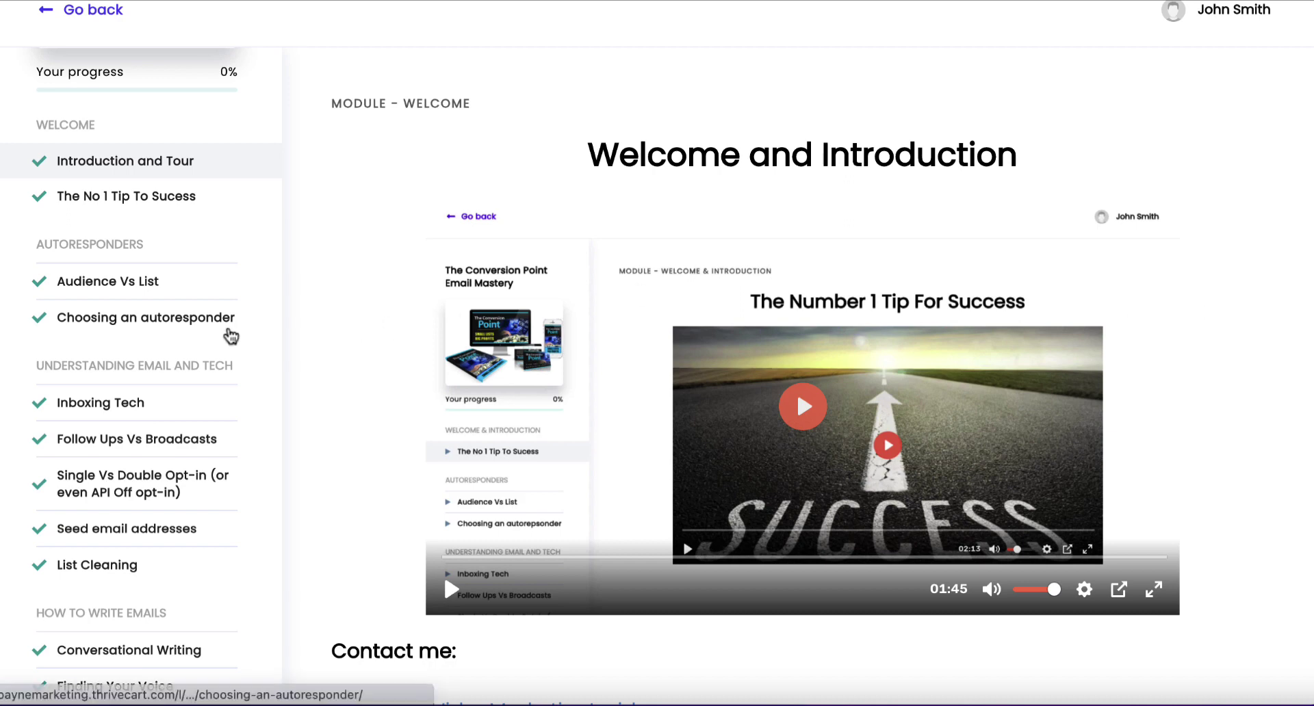
Step: Look through the full lesson list of The Conversion Point Email Mastery course, from Welcome to What You Must Do Next
{"action": "scroll", "coordinate": [233, 338], "scroll_direction": "up", "scroll_amount": 3}
{"action": "scroll", "coordinate": [231, 335], "scroll_direction": "up", "scroll_amount": 1}
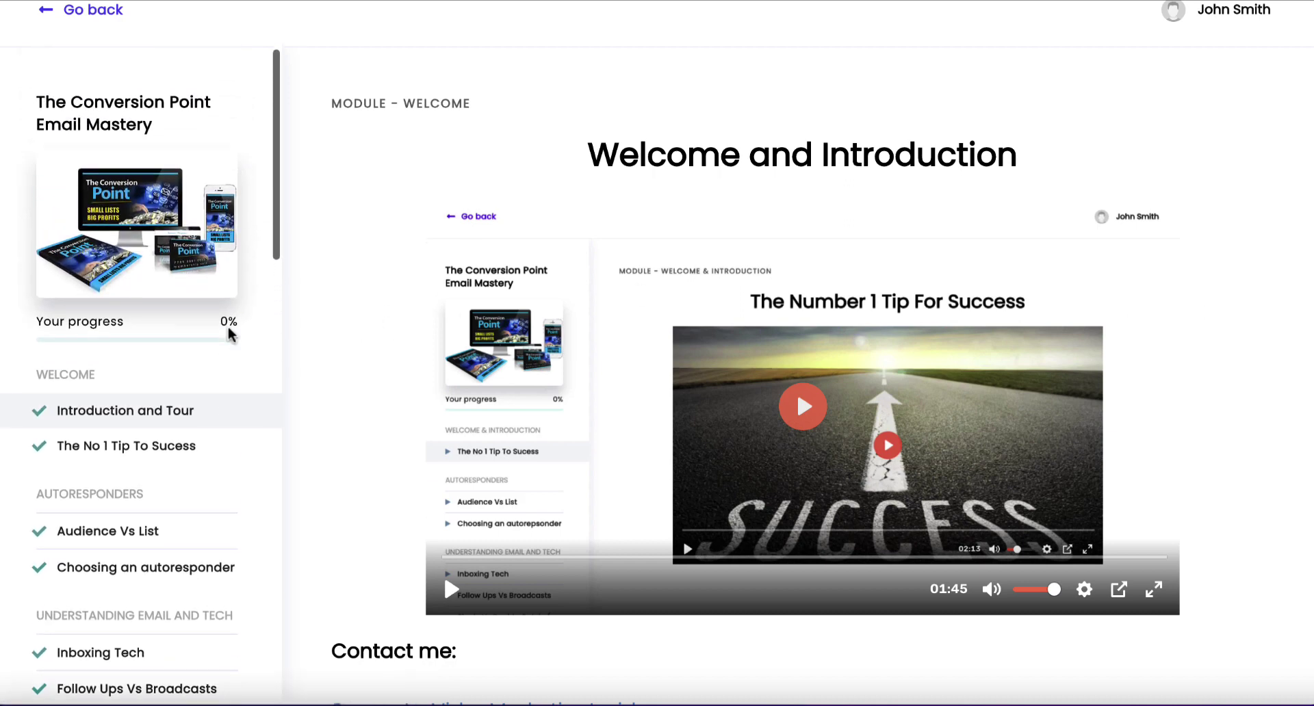
{"action": "scroll", "coordinate": [231, 335], "scroll_direction": "down", "scroll_amount": 3}
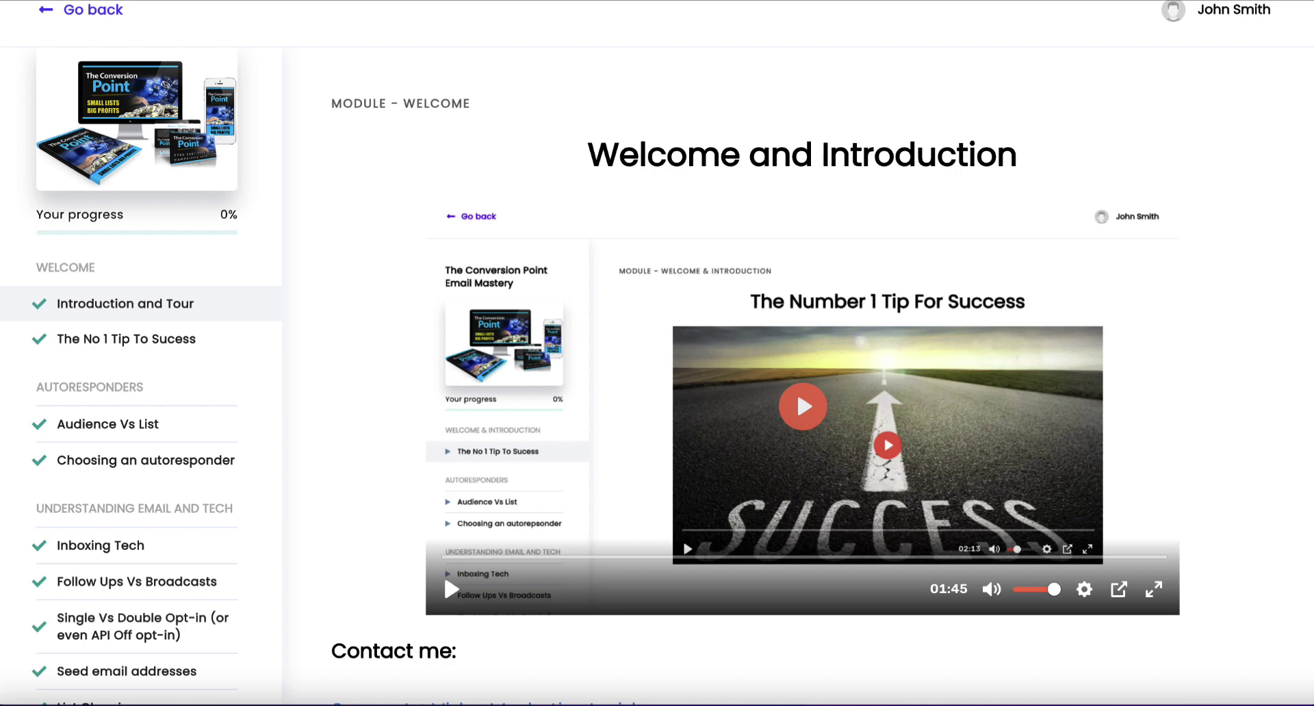
{"action": "scroll", "coordinate": [152, 481], "scroll_direction": "down", "scroll_amount": 8}
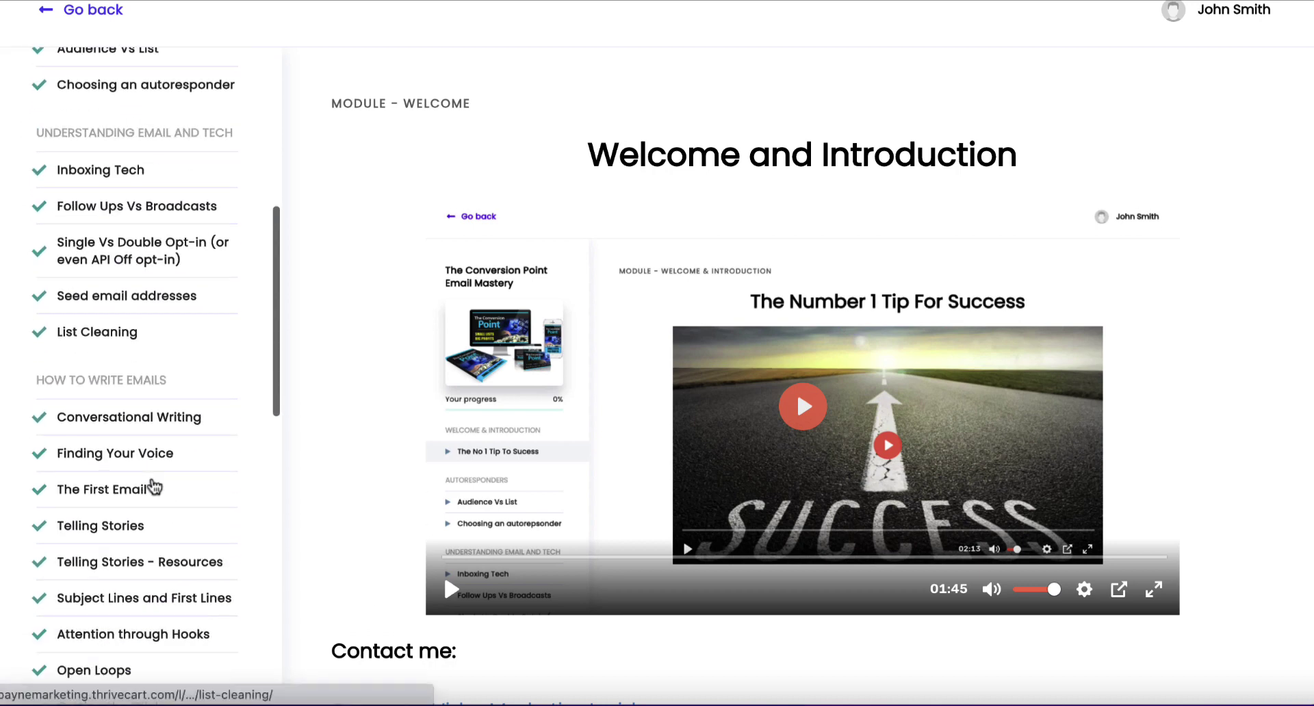
{"action": "scroll", "coordinate": [155, 486], "scroll_direction": "down", "scroll_amount": 9}
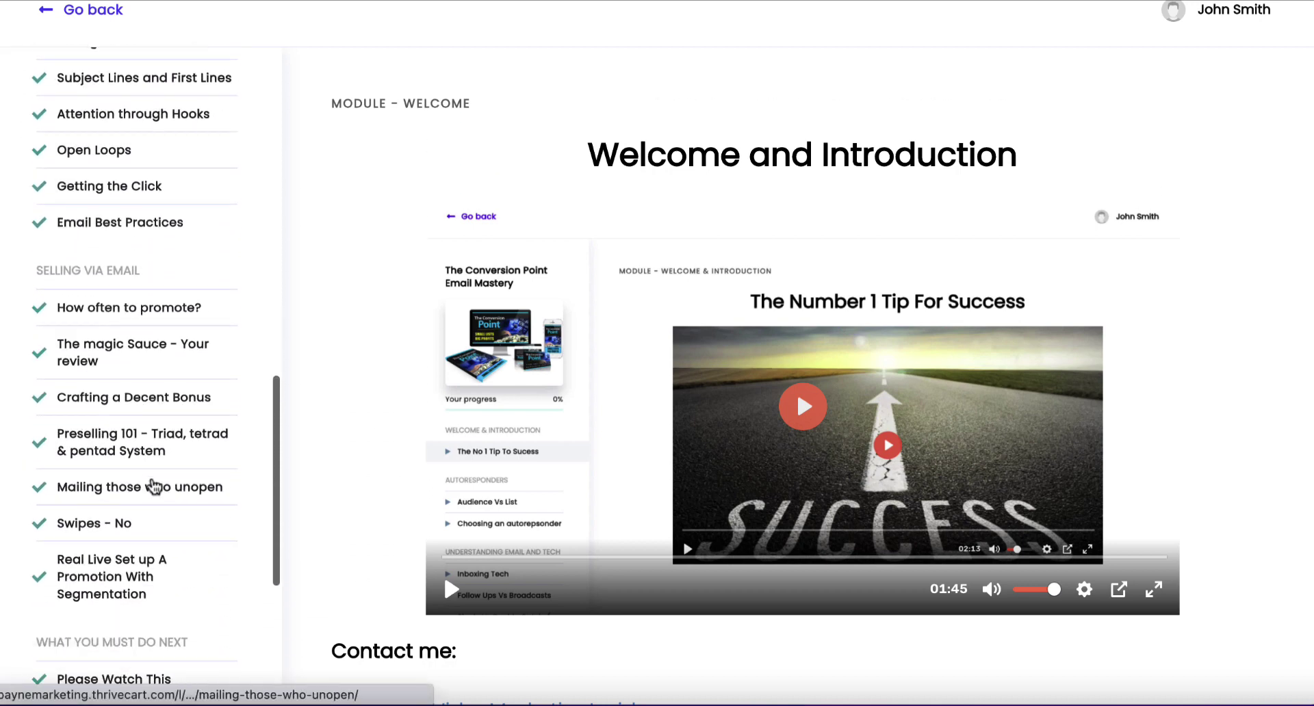
{"action": "scroll", "coordinate": [154, 486], "scroll_direction": "up", "scroll_amount": 11}
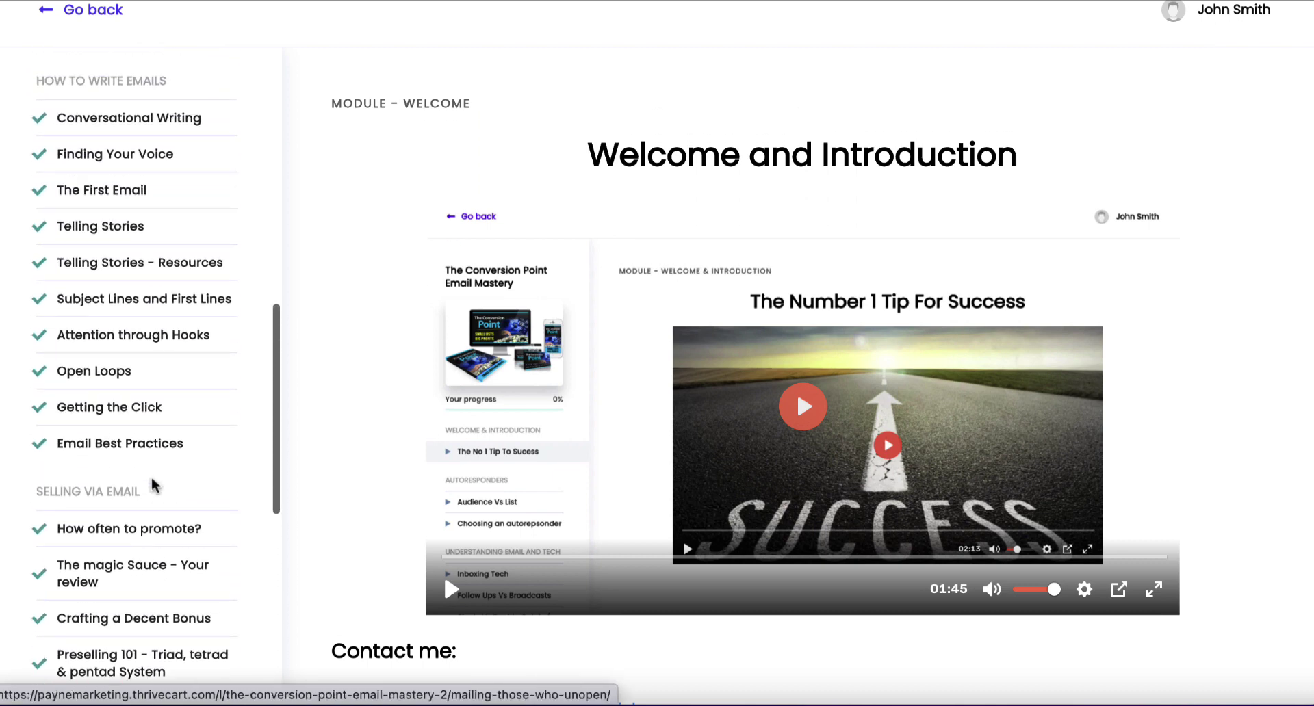
{"action": "scroll", "coordinate": [155, 484], "scroll_direction": "up", "scroll_amount": 7}
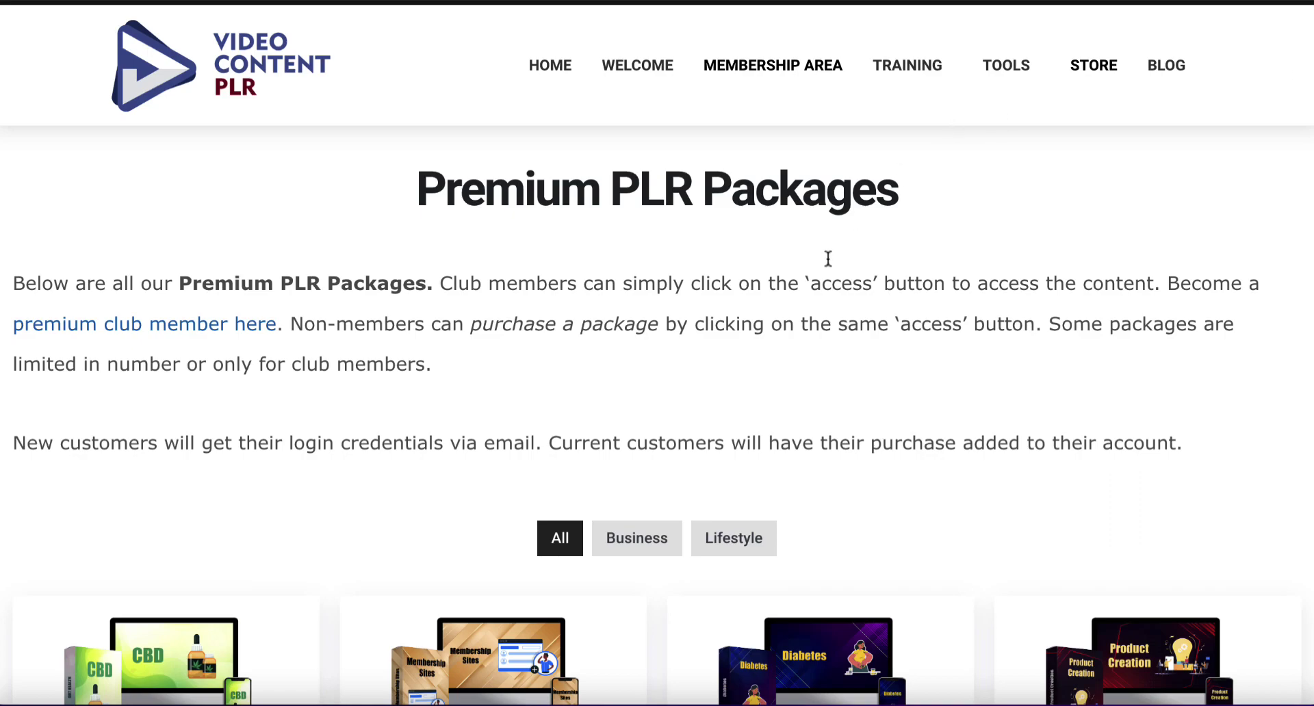
Step: Find the Essential Oils package among the Premium PLR Packages and open its access page
{"action": "scroll", "coordinate": [814, 277], "scroll_direction": "down", "scroll_amount": 12}
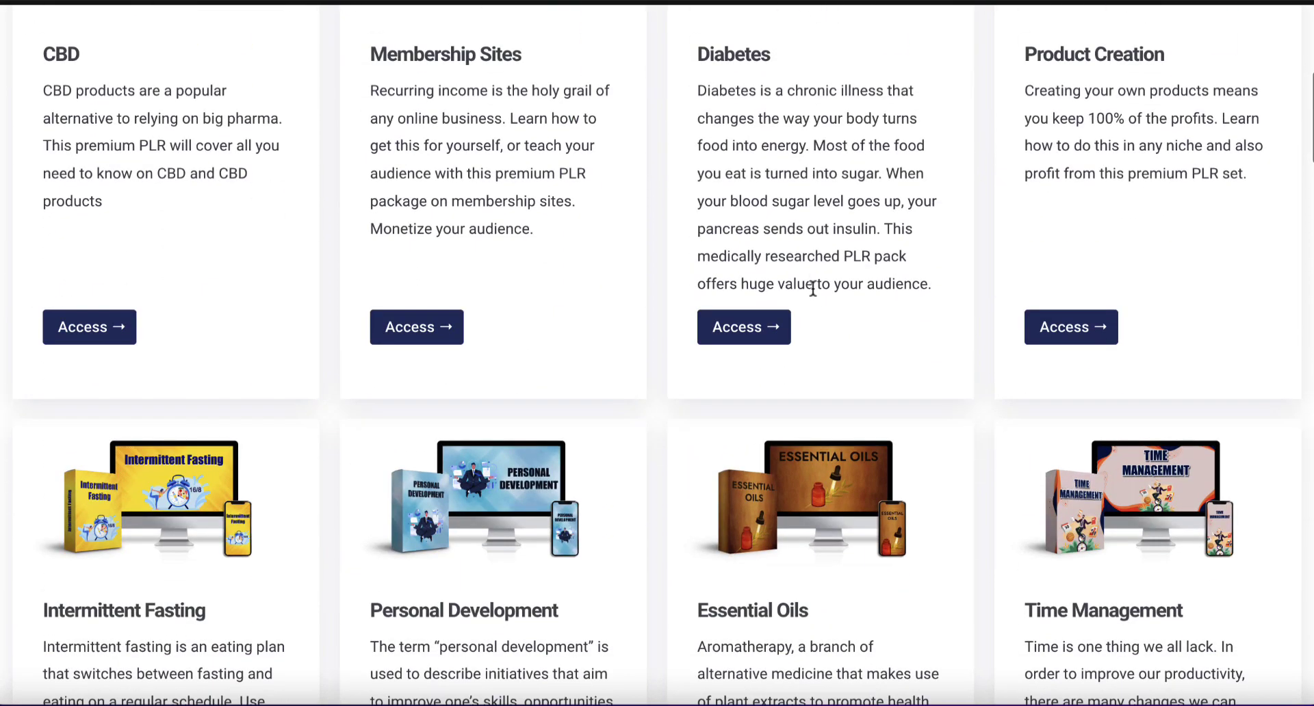
{"action": "scroll", "coordinate": [813, 287], "scroll_direction": "down", "scroll_amount": 5}
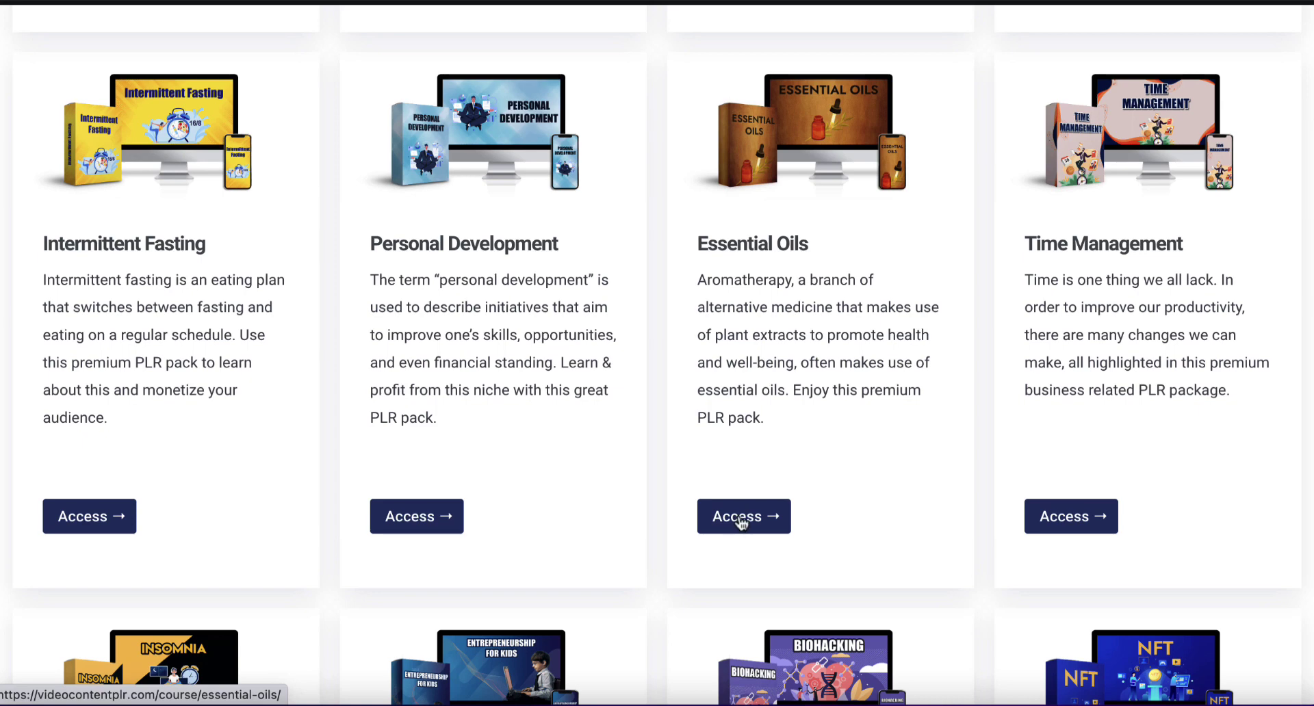
{"action": "left_click", "coordinate": [739, 522]}
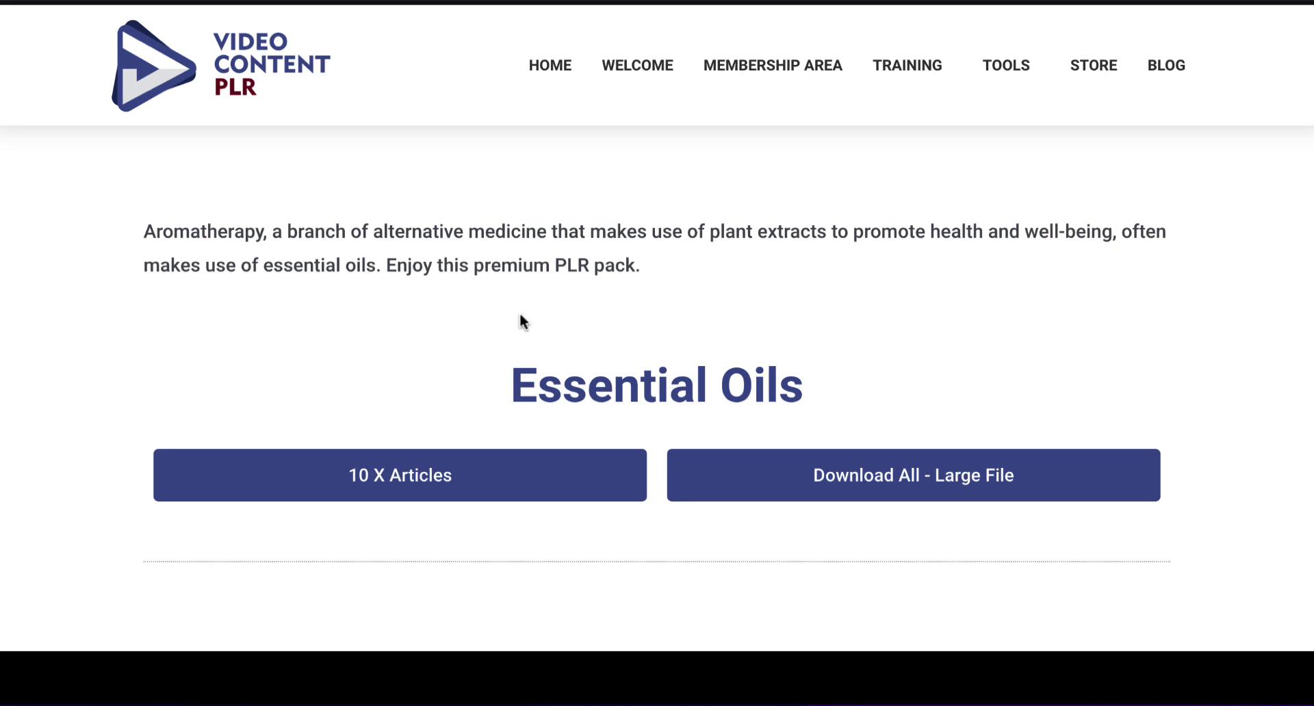
Step: Download and unpack the Essential Oils 10 X Articles archive, and expand its folder in Downloads
{"action": "left_click", "coordinate": [378, 472]}
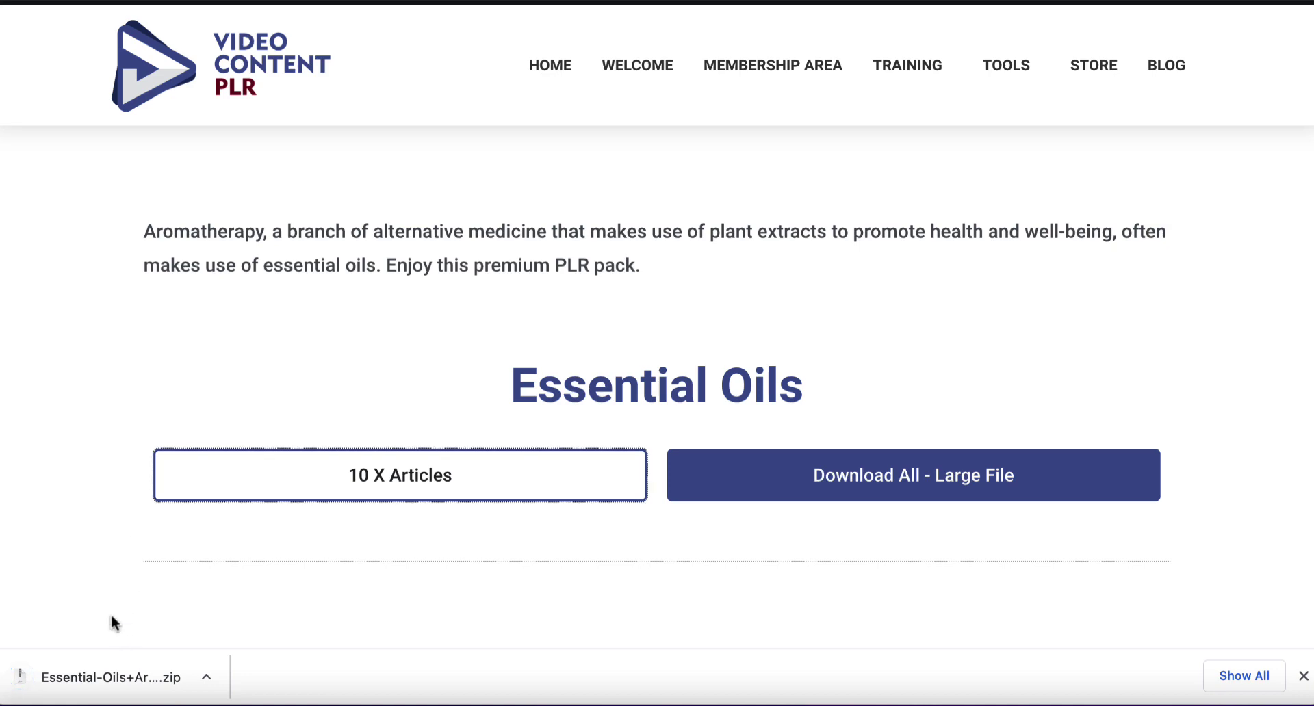
{"action": "left_click", "coordinate": [59, 678]}
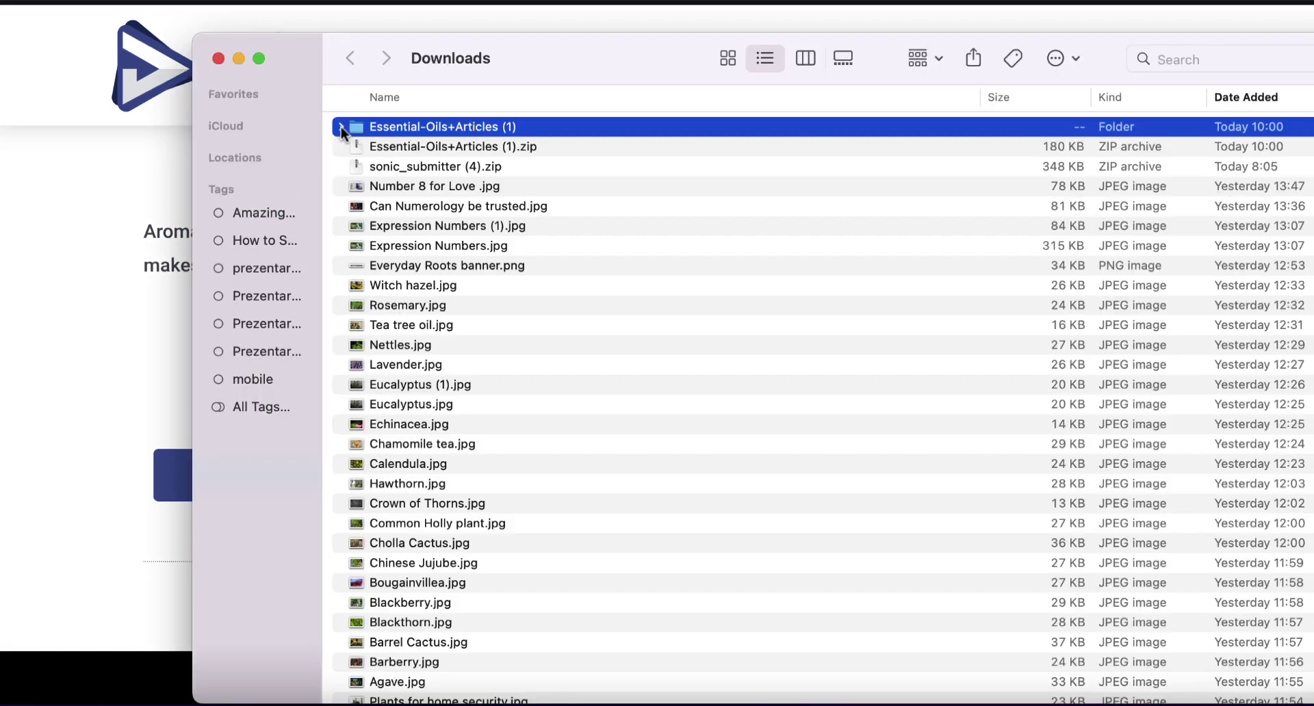
{"action": "left_click", "coordinate": [341, 126]}
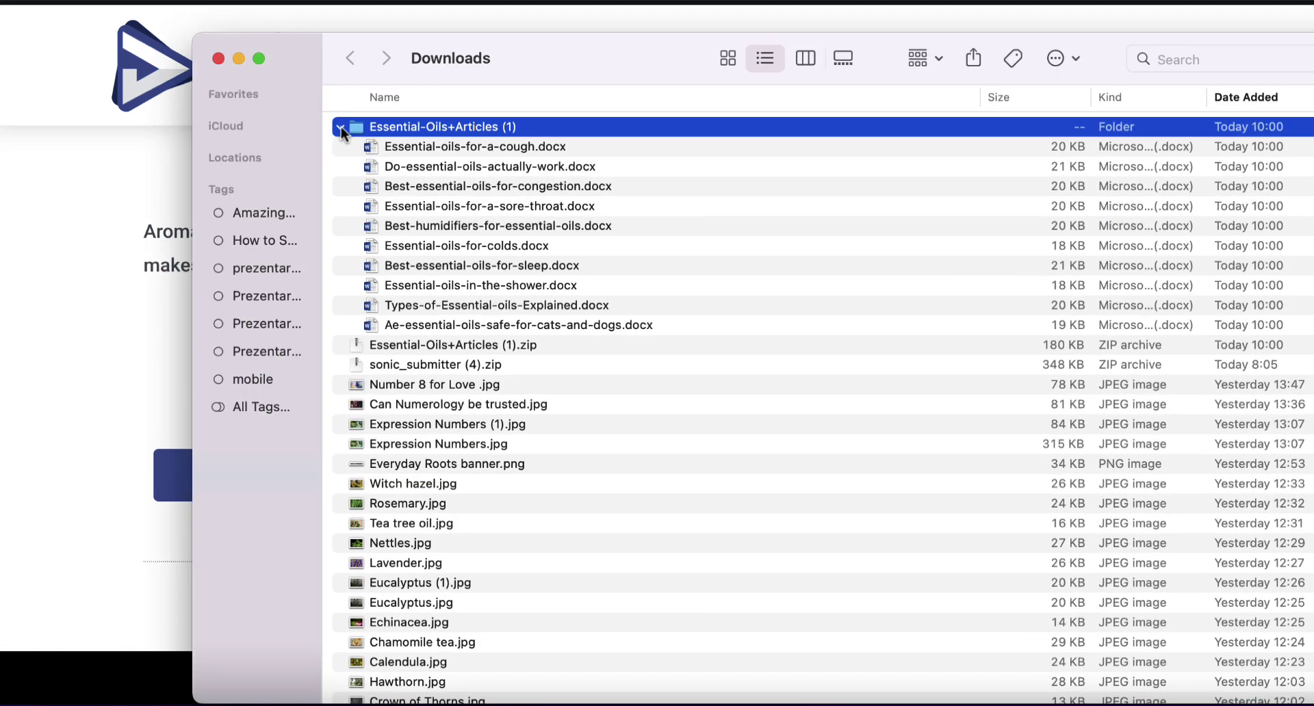
Step: Open Best-essential-oils-for-sleep.docx in Word and widen the document window
{"action": "left_click", "coordinate": [431, 265]}
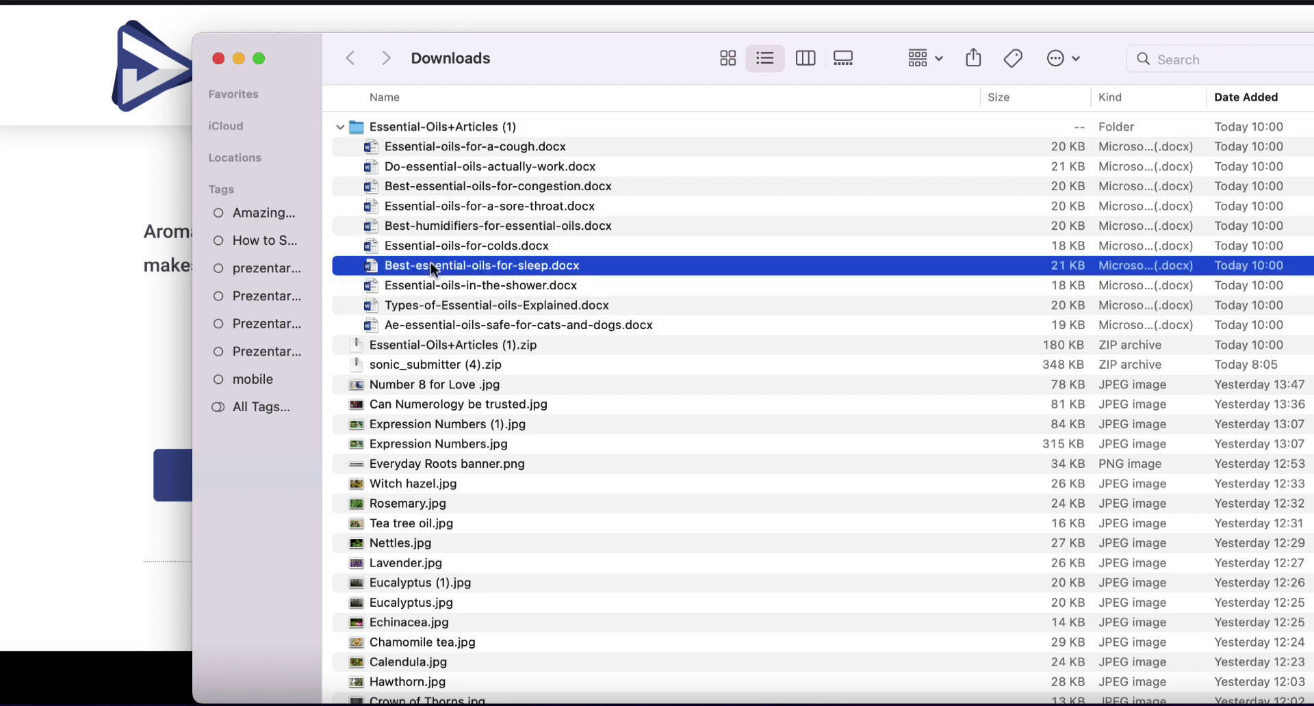
{"action": "left_click", "coordinate": [238, 57]}
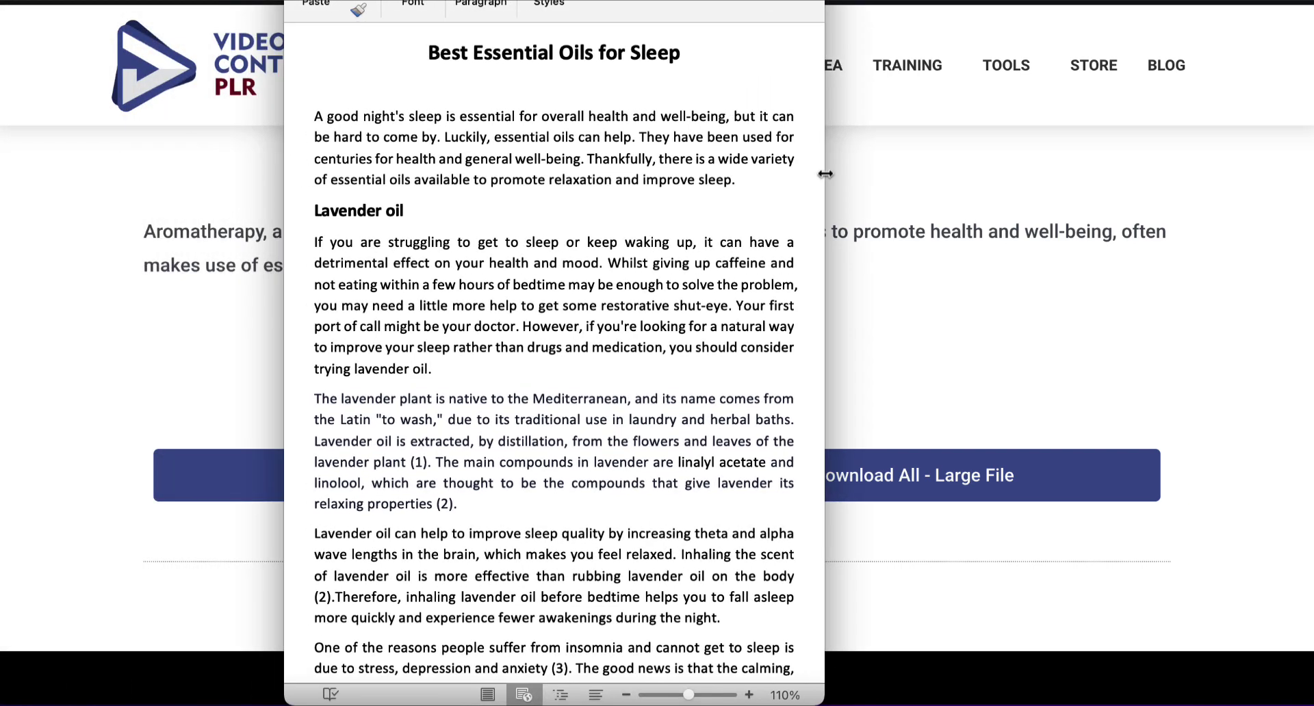
{"action": "left_click_drag", "start_coordinate": [825, 174], "coordinate": [1072, 173]}
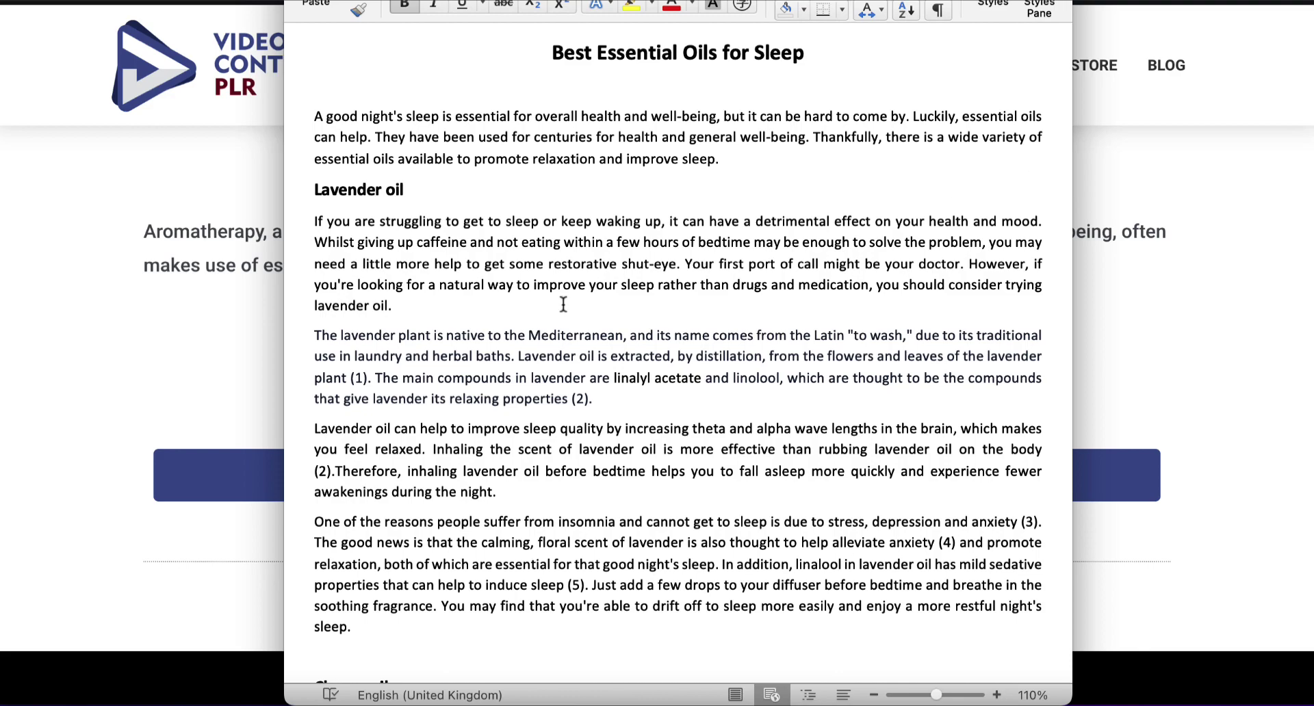
Step: Read through the sleep article and its references, and select all the body text before the word-count note
{"action": "scroll", "coordinate": [564, 304], "scroll_direction": "down", "scroll_amount": 15}
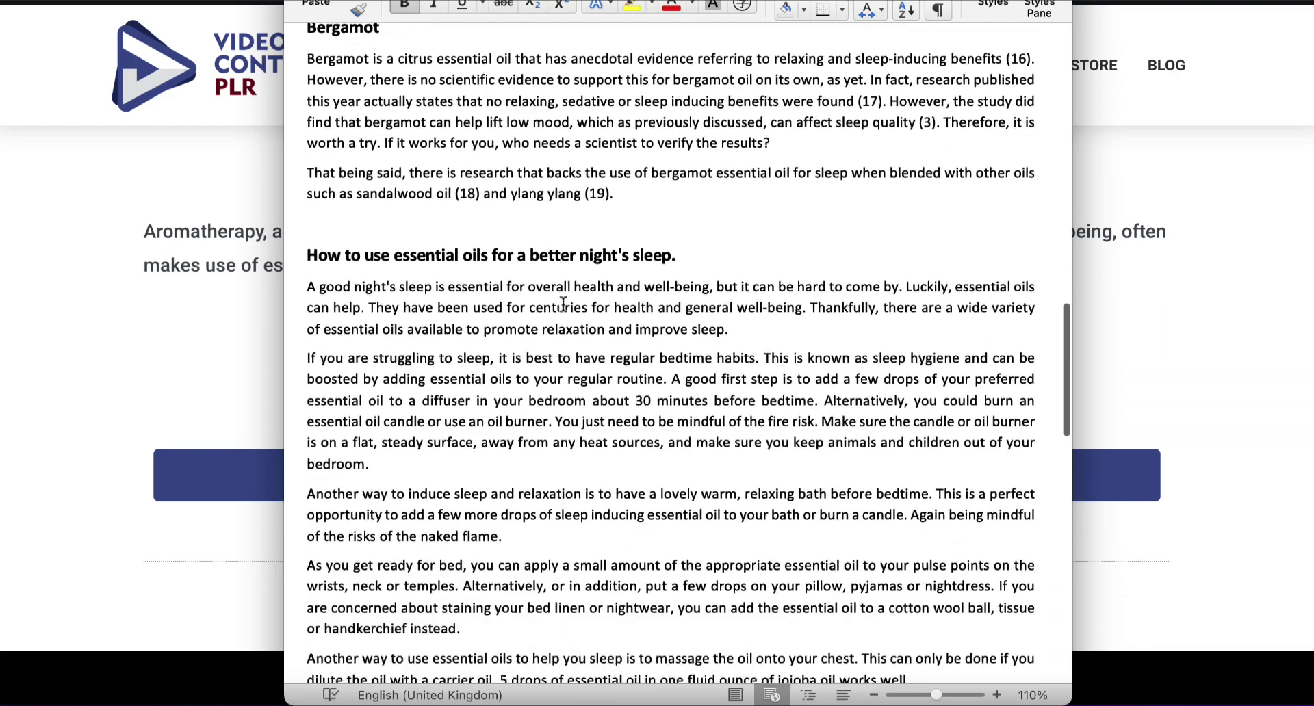
{"action": "scroll", "coordinate": [563, 304], "scroll_direction": "down", "scroll_amount": 5}
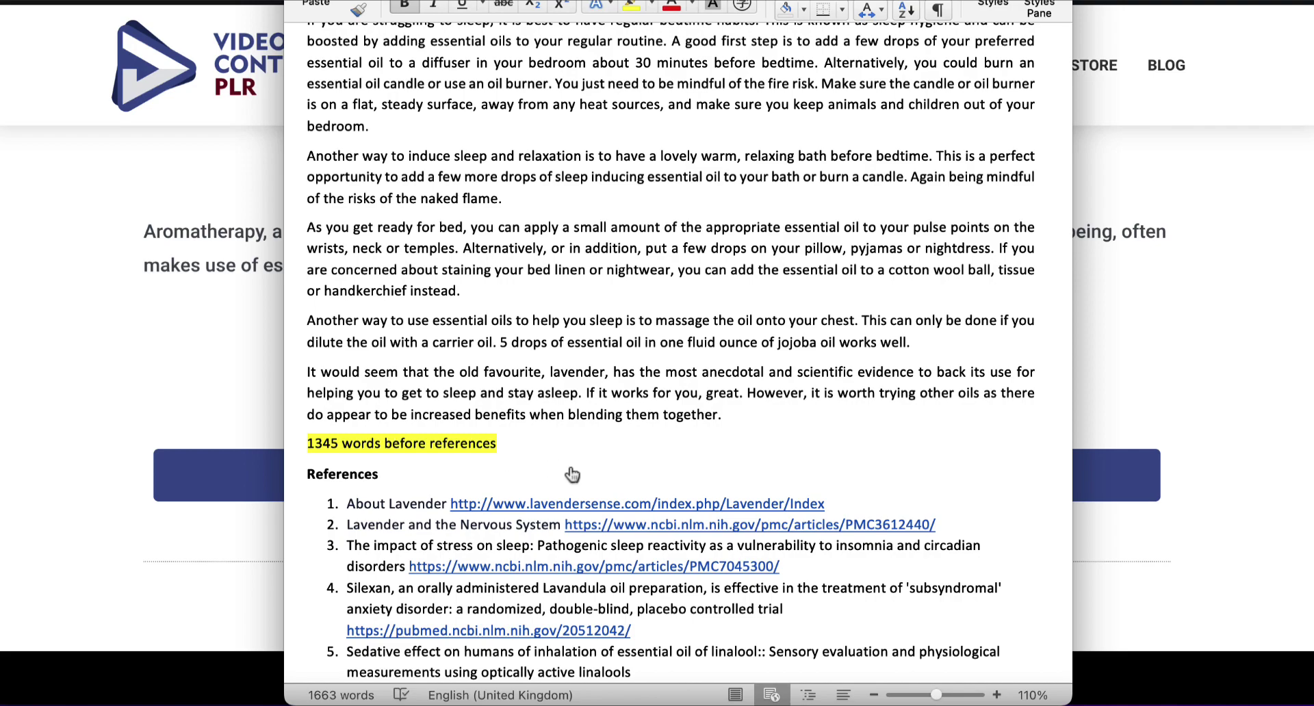
{"action": "scroll", "coordinate": [569, 468], "scroll_direction": "down", "scroll_amount": 5}
{"action": "scroll", "coordinate": [569, 468], "scroll_direction": "down", "scroll_amount": 3}
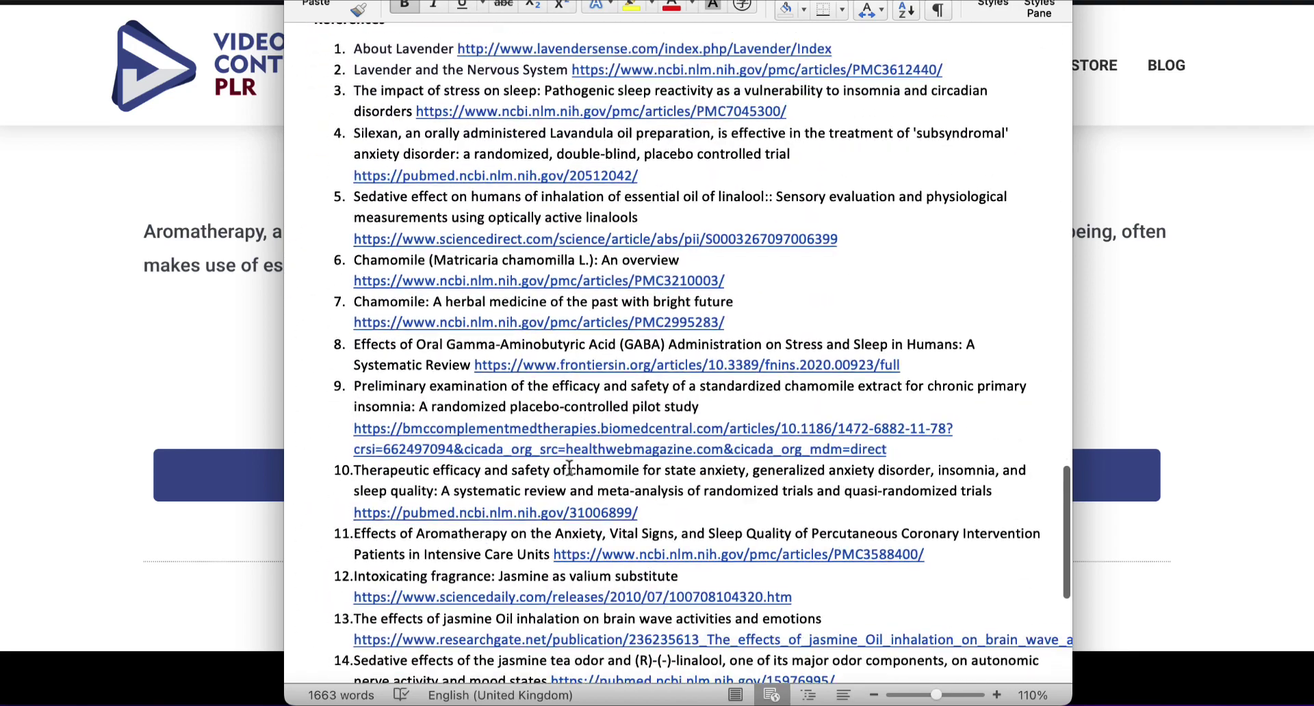
{"action": "scroll", "coordinate": [569, 469], "scroll_direction": "up", "scroll_amount": 10}
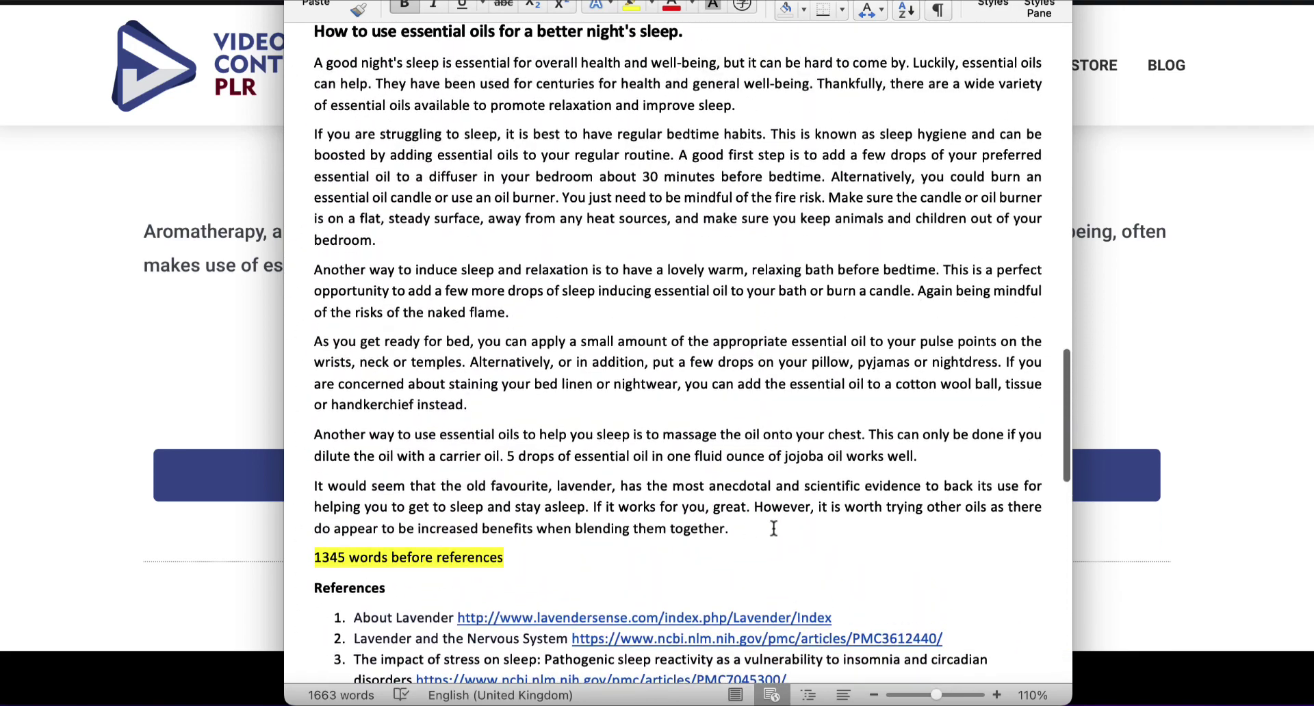
{"action": "left_click_drag", "start_coordinate": [756, 529], "coordinate": [479, 4]}
{"action": "left_click_drag", "start_coordinate": [469, 73], "coordinate": [469, 53]}
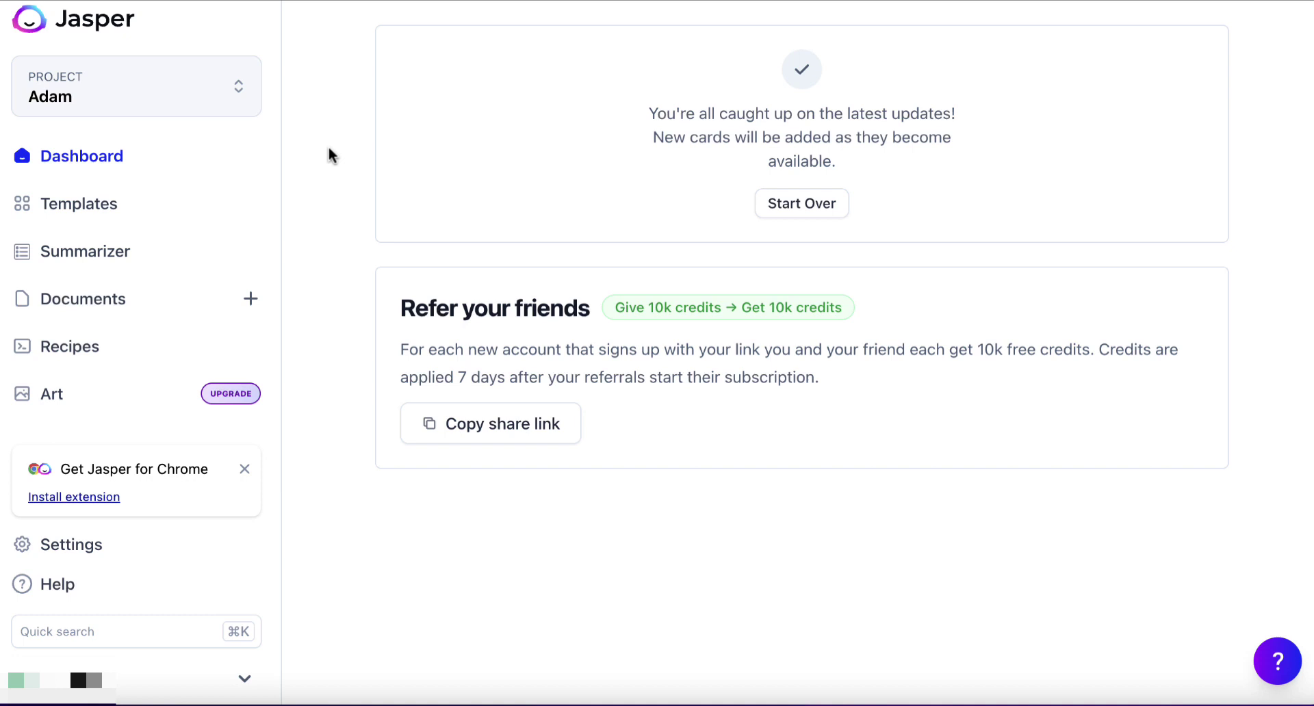
Step: Switch to Jasper and open the Content Improver template
{"action": "left_click", "coordinate": [100, 216]}
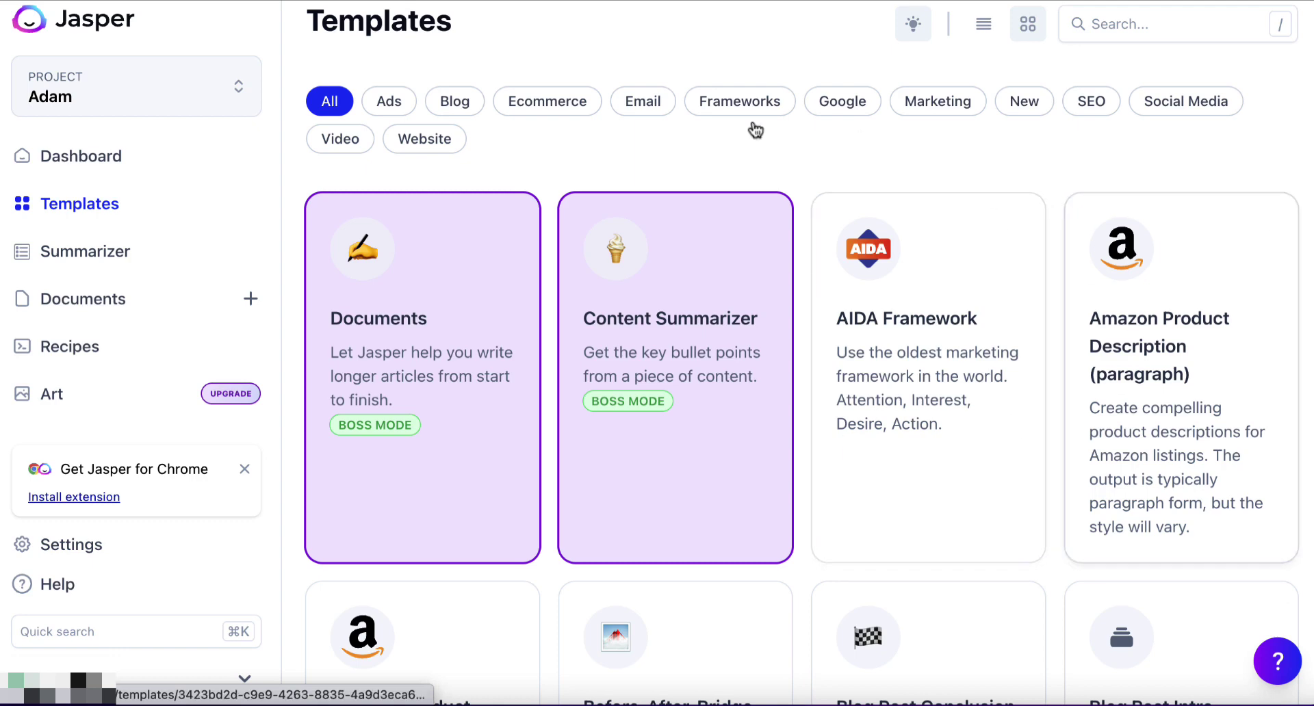
{"action": "scroll", "coordinate": [790, 512], "scroll_direction": "down", "scroll_amount": 1}
{"action": "scroll", "coordinate": [791, 512], "scroll_direction": "down", "scroll_amount": 10}
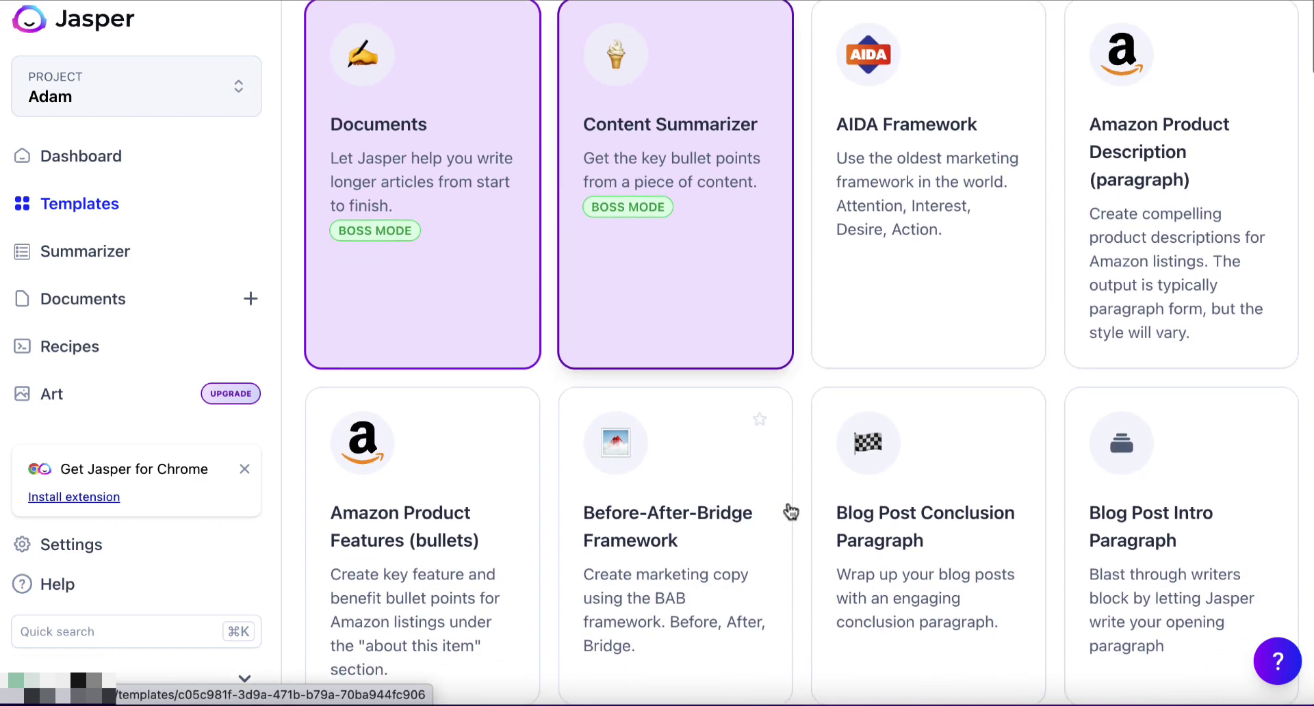
{"action": "scroll", "coordinate": [791, 512], "scroll_direction": "down", "scroll_amount": 8}
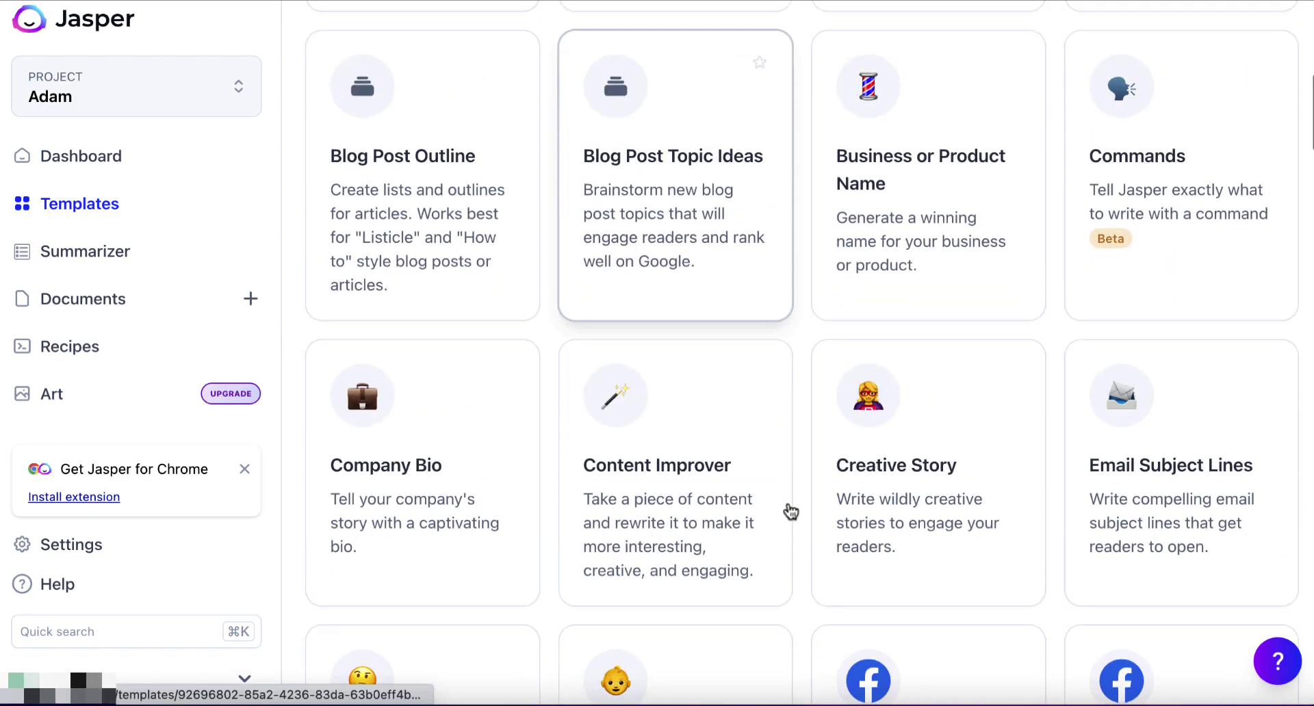
{"action": "scroll", "coordinate": [790, 512], "scroll_direction": "up", "scroll_amount": 3}
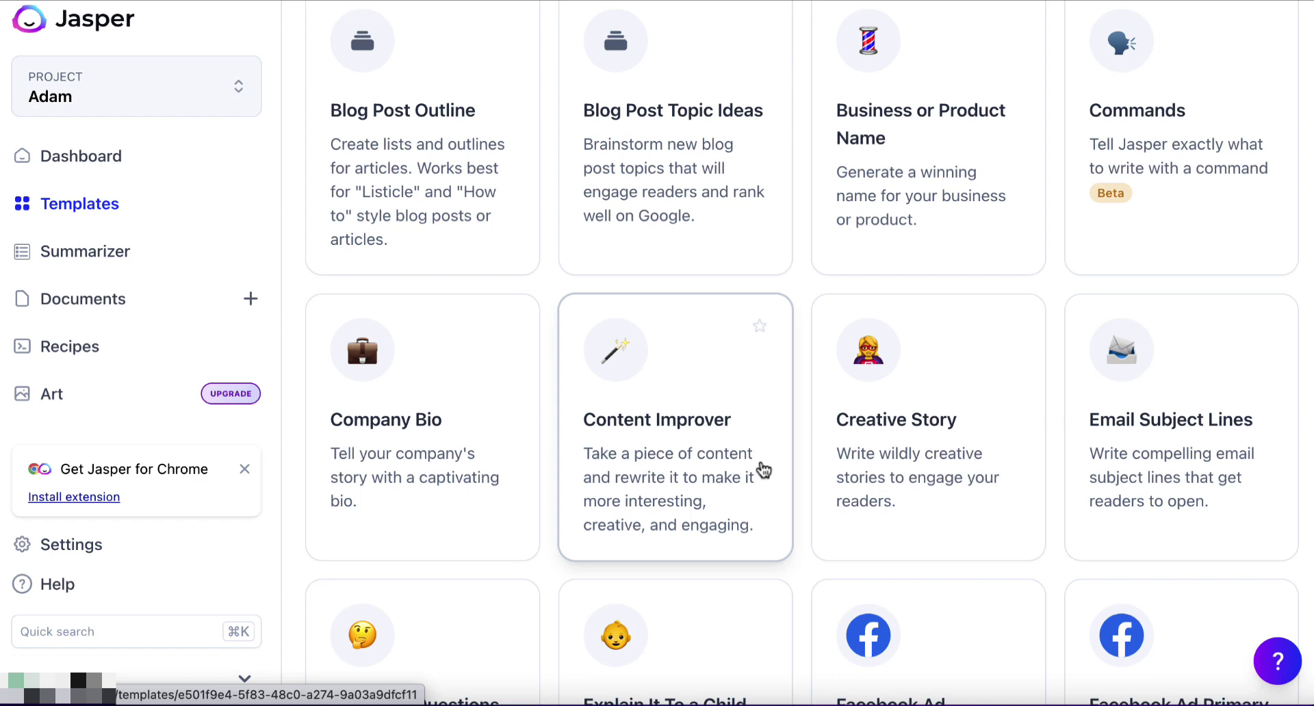
{"action": "left_click", "coordinate": [661, 460]}
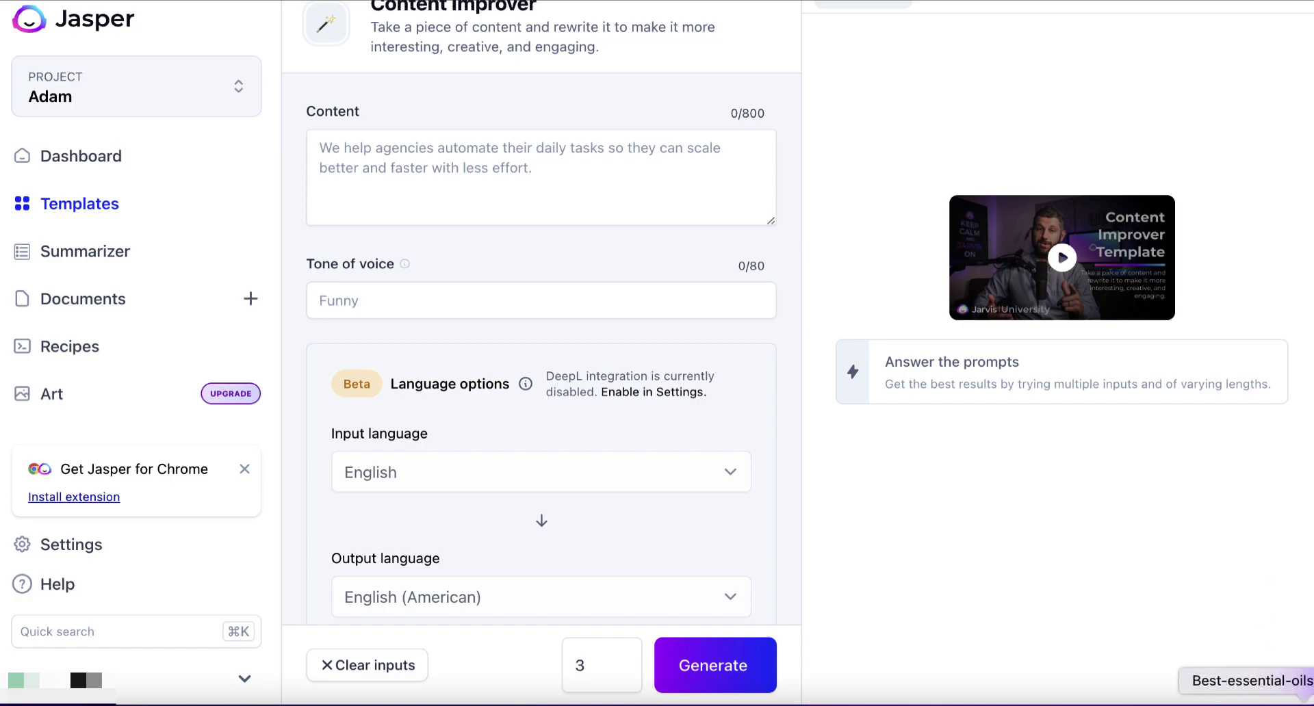
Step: Copy the introductory paragraph of the Word article on essential oils for sleep into the Content Improver's Content field
{"action": "left_click", "coordinate": [1246, 698]}
{"action": "left_click", "coordinate": [741, 163]}
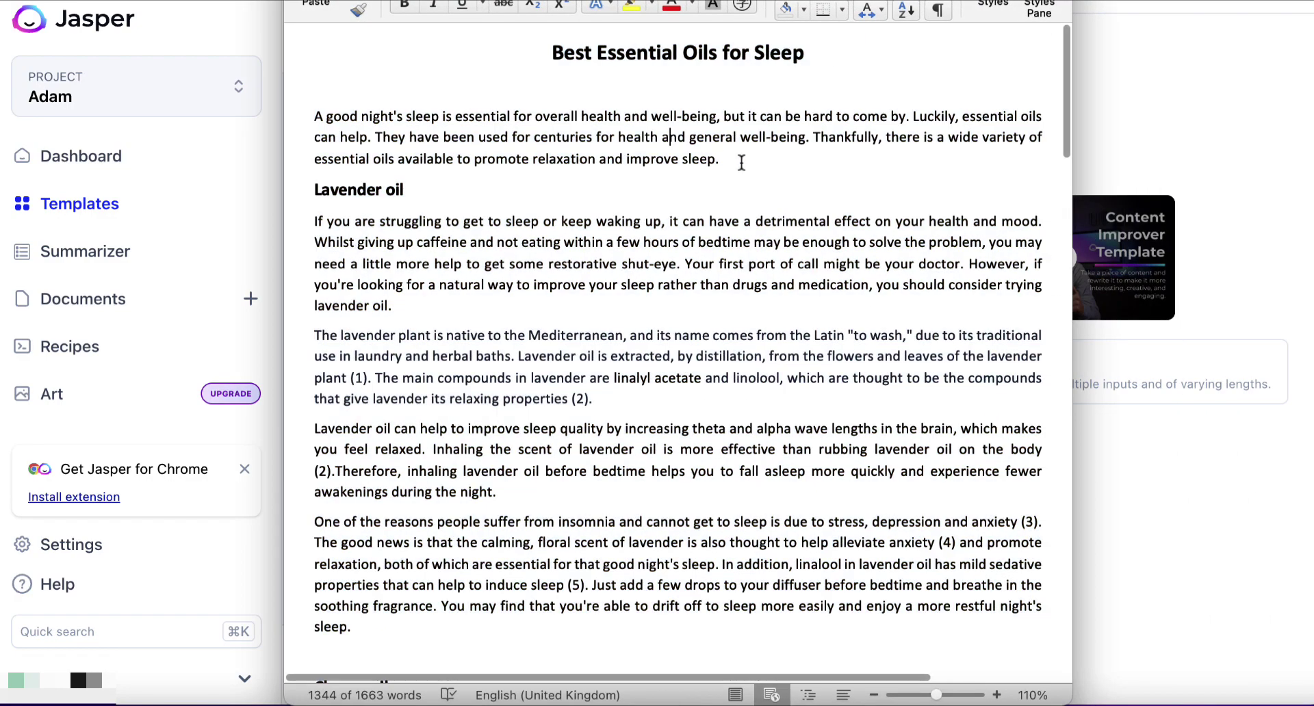
{"action": "left_click_drag", "start_coordinate": [741, 163], "coordinate": [319, 122]}
{"action": "key", "text": "ctrl+c"}
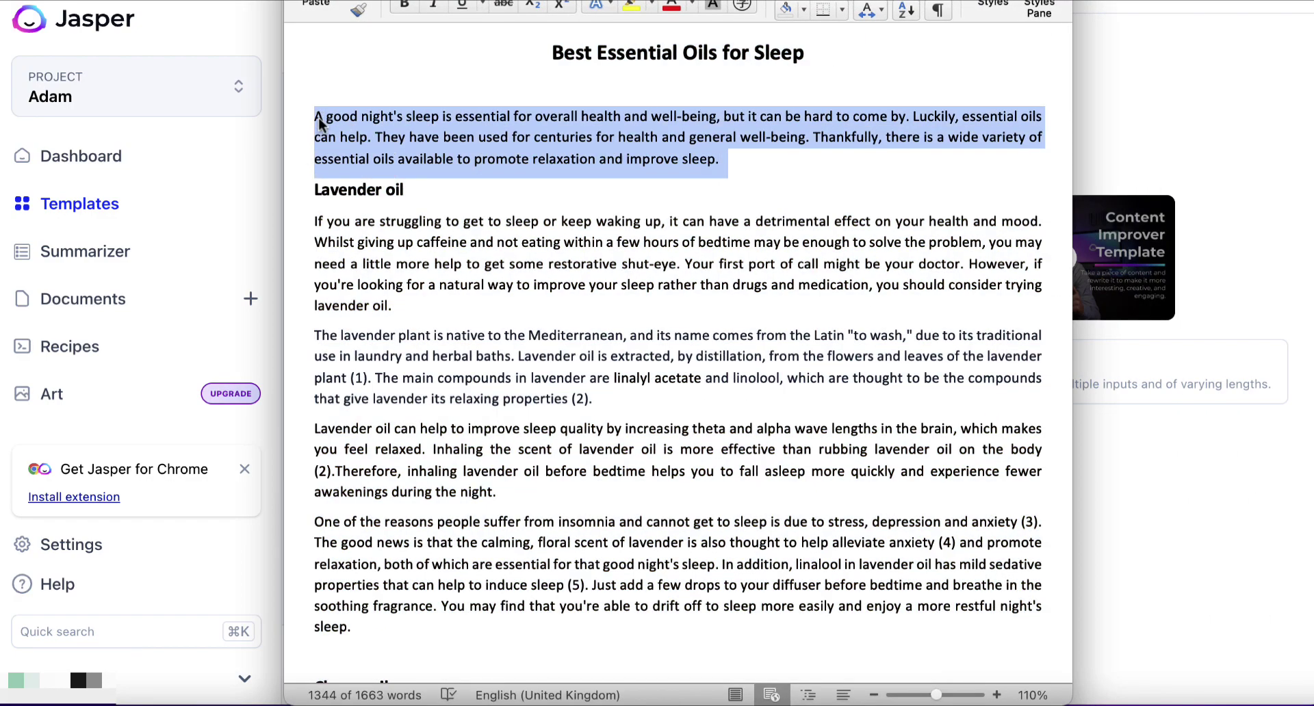
{"action": "left_click", "coordinate": [1078, 28]}
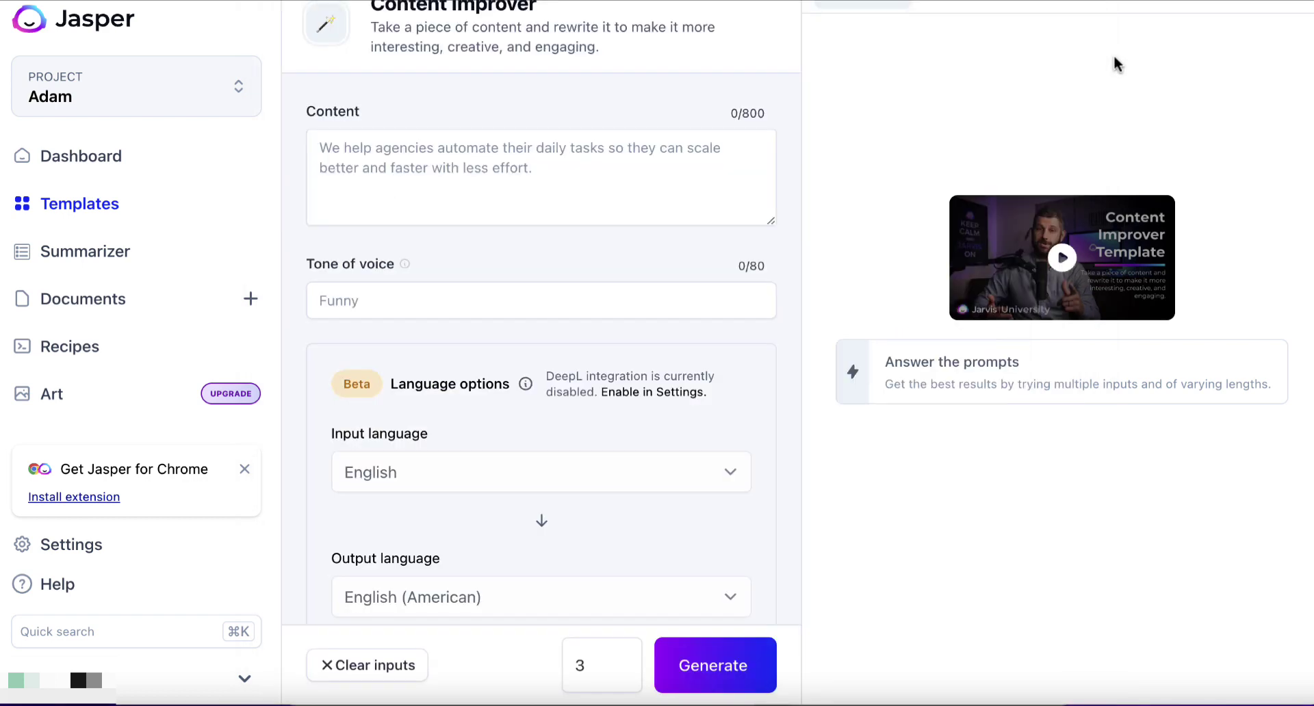
{"action": "left_click", "coordinate": [506, 156]}
{"action": "key", "text": "ctrl+v"}
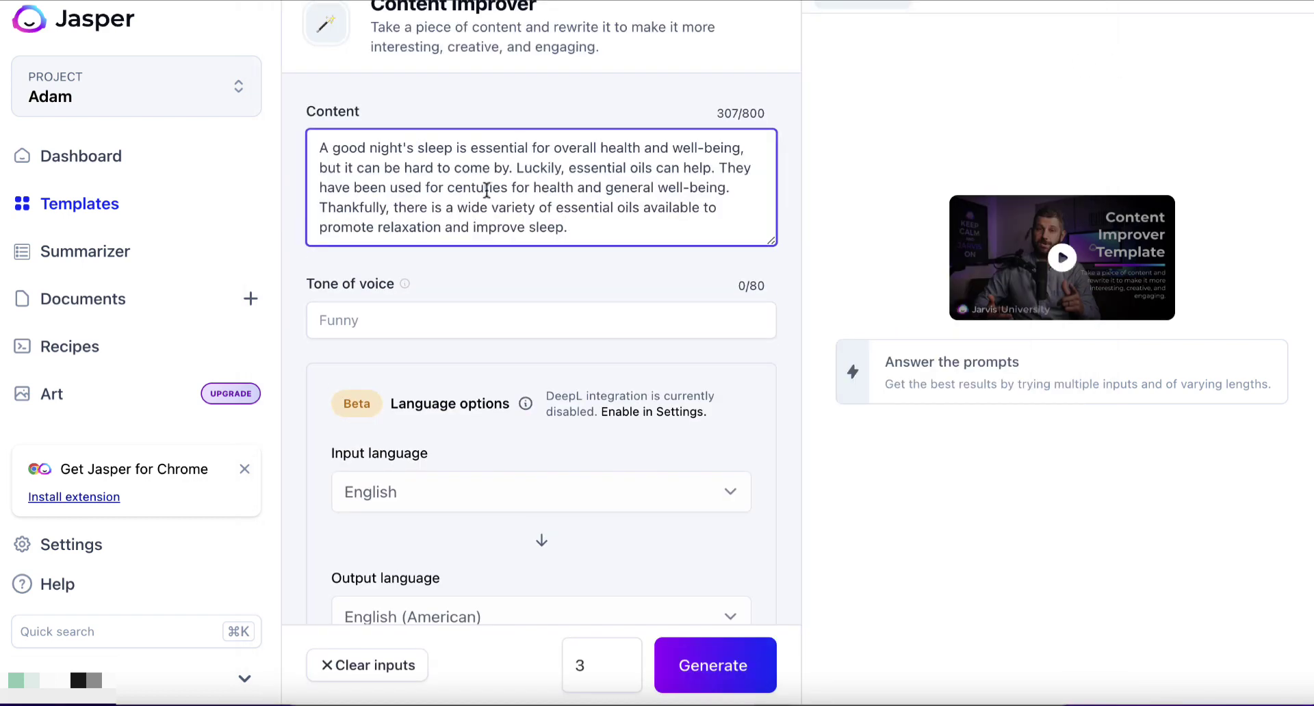
Step: Generate 3 rewritten versions of the introductory paragraph with English input and English (American) output
{"action": "scroll", "coordinate": [630, 465], "scroll_direction": "down", "scroll_amount": 2}
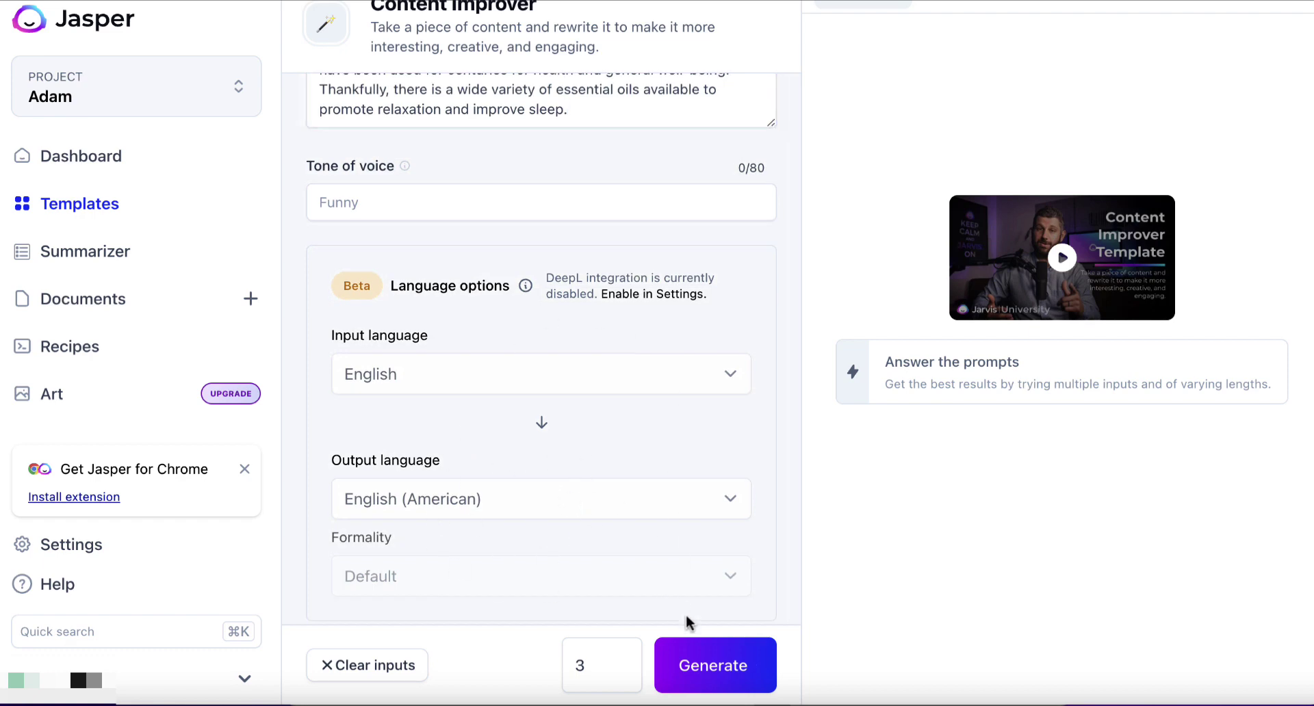
{"action": "left_click", "coordinate": [715, 663]}
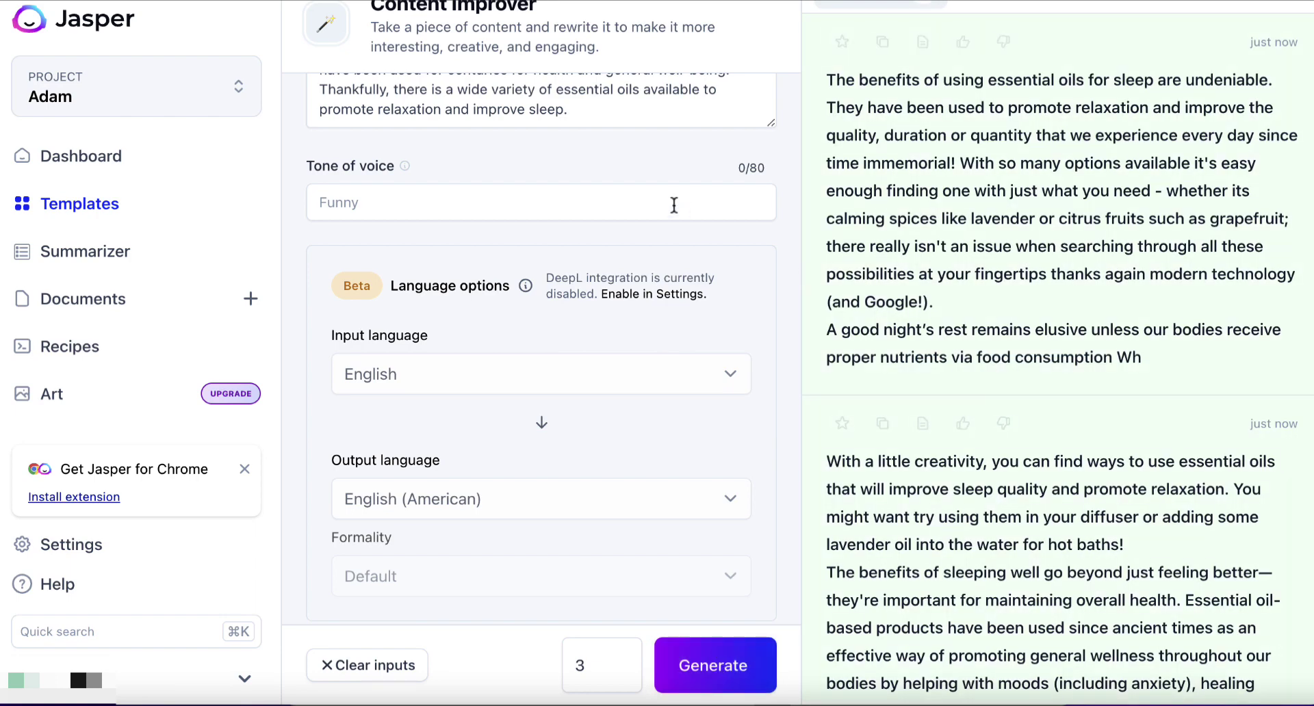
{"action": "scroll", "coordinate": [672, 204], "scroll_direction": "up", "scroll_amount": 2}
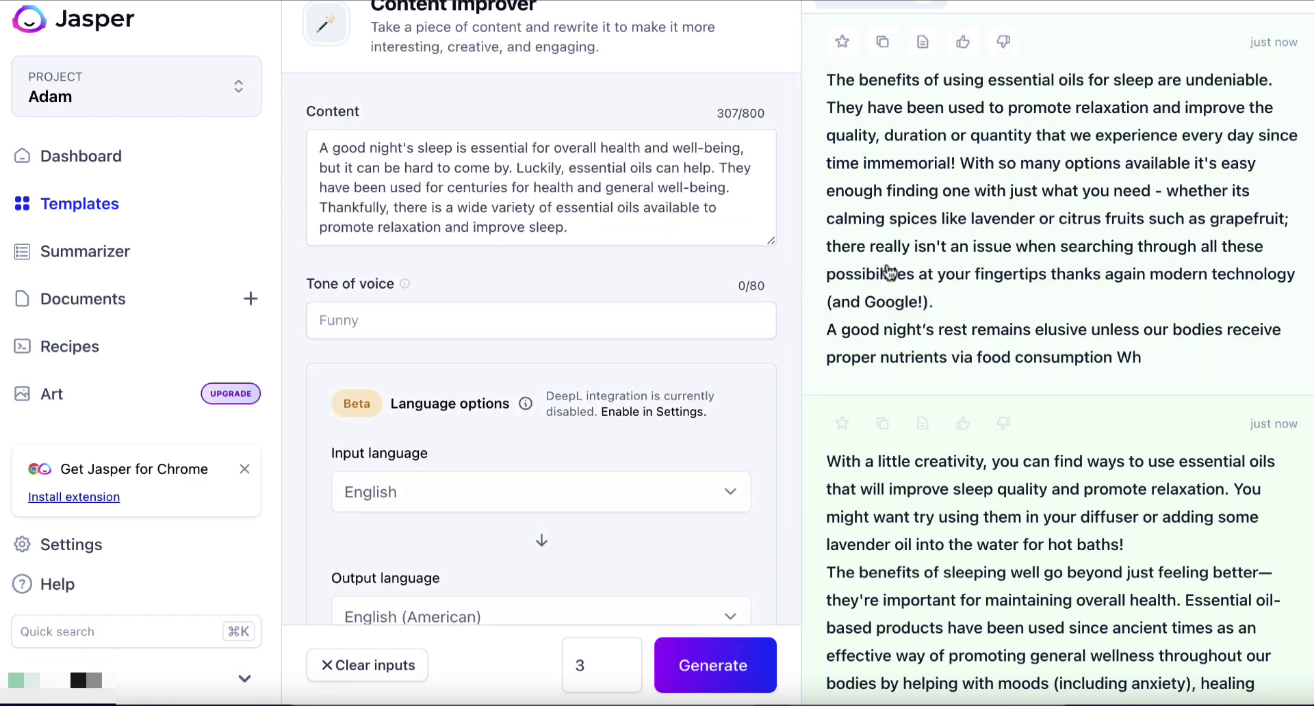
Step: Review the generated versions and copy the second one, beginning "With a little creativity"
{"action": "scroll", "coordinate": [908, 392], "scroll_direction": "down", "scroll_amount": 4}
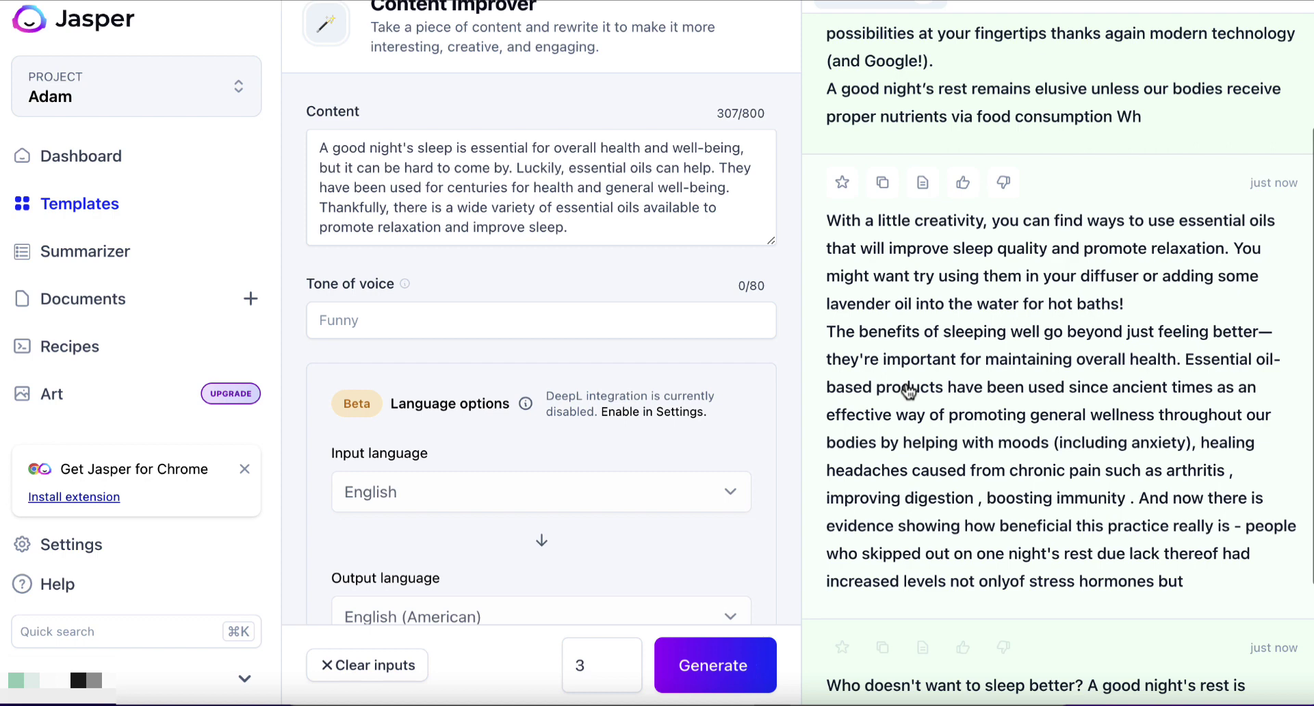
{"action": "scroll", "coordinate": [908, 391], "scroll_direction": "down", "scroll_amount": 1}
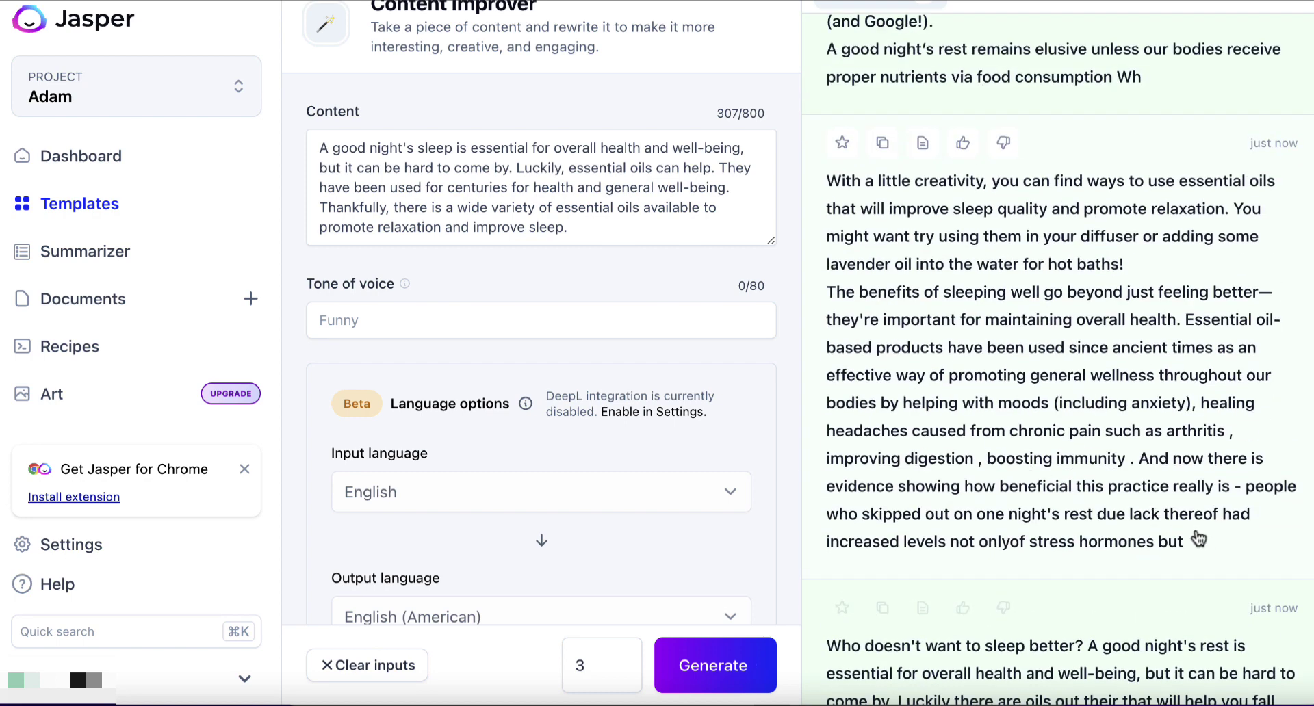
{"action": "left_click", "coordinate": [884, 144]}
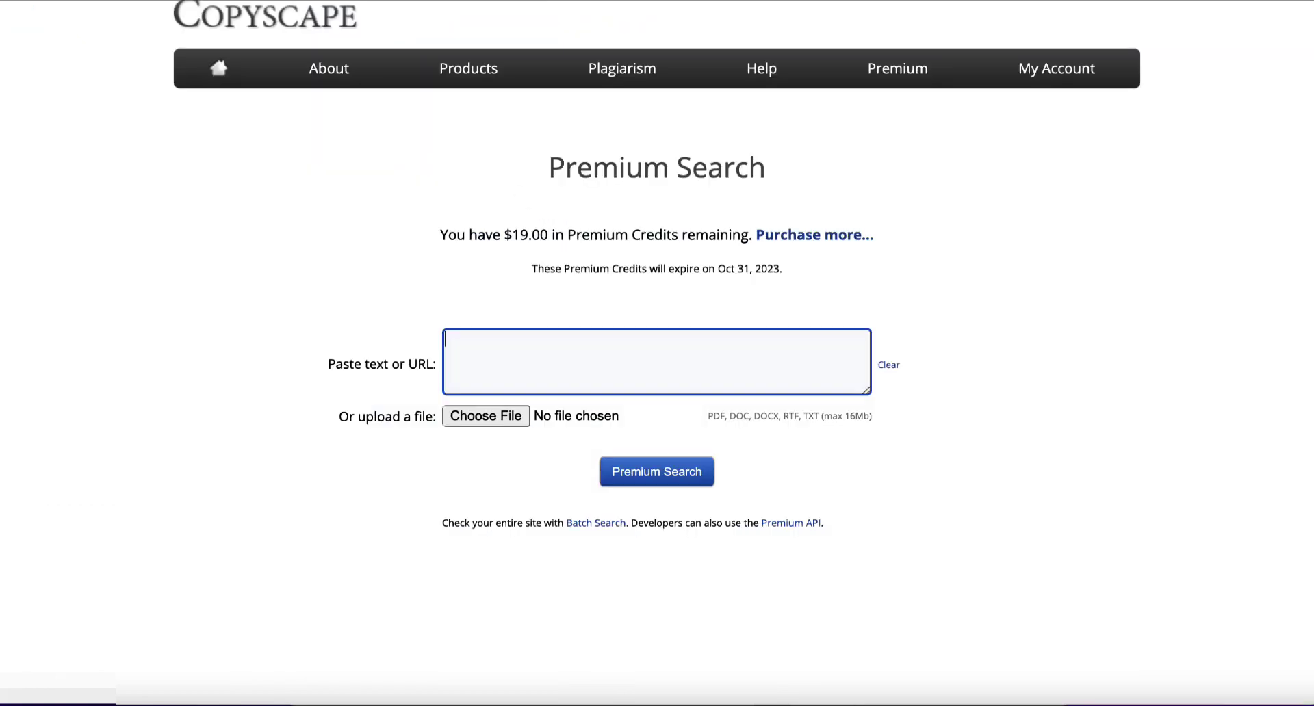
Step: Run a Copyscape Premium Search on the copied rewrite of the introductory paragraph
{"action": "key", "text": "ctrl+v"}
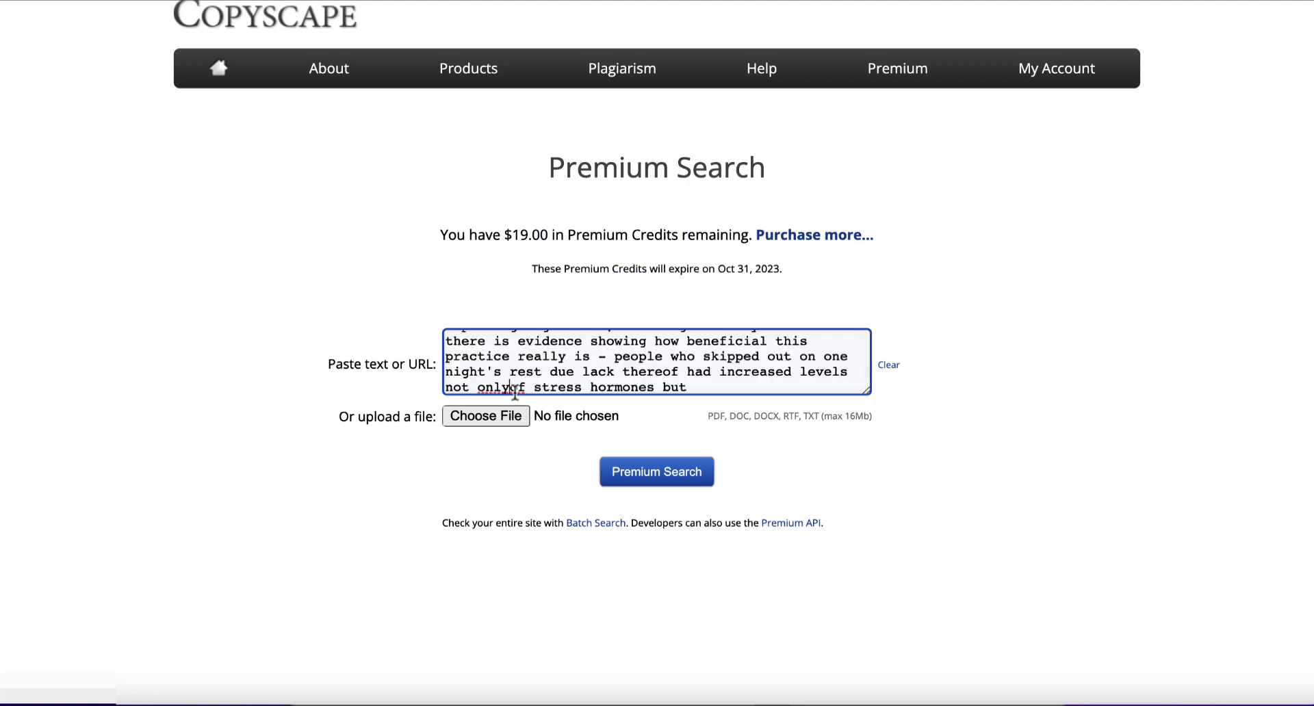
{"action": "left_click", "coordinate": [652, 476]}
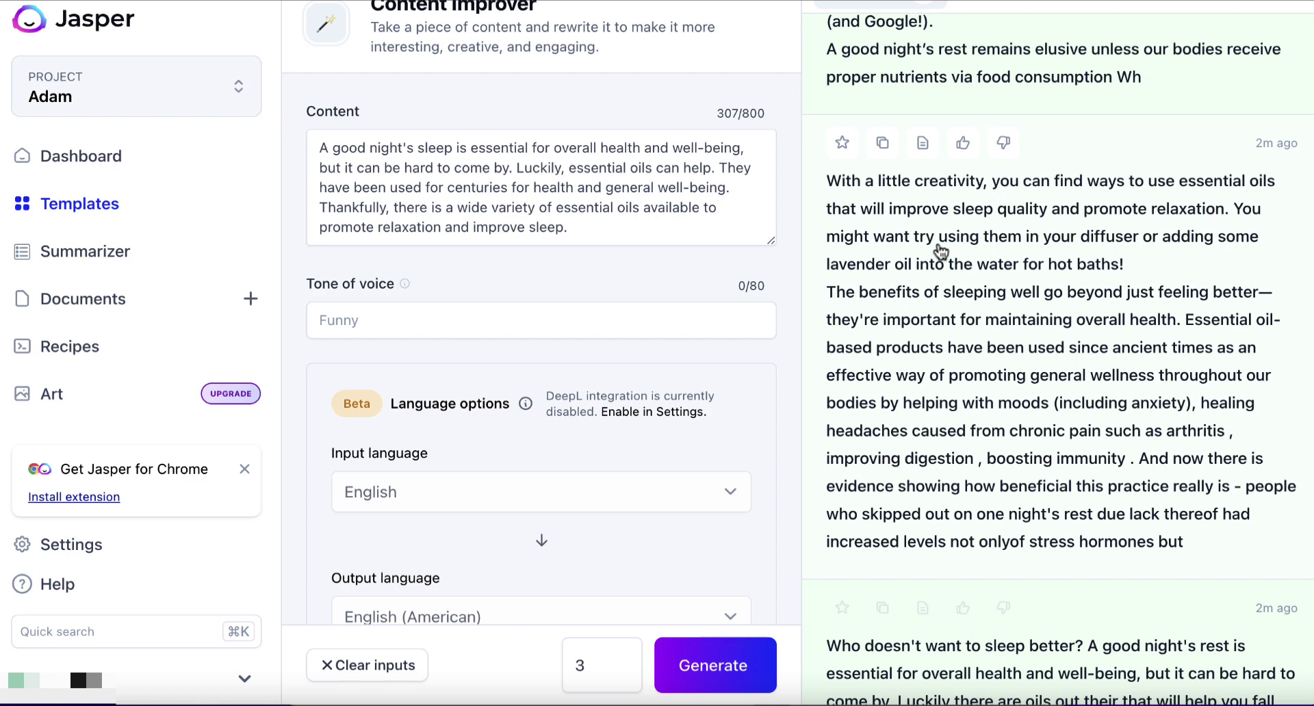
Step: Switch to Jasper and open the Email Subject Lines template
{"action": "left_click", "coordinate": [552, 701]}
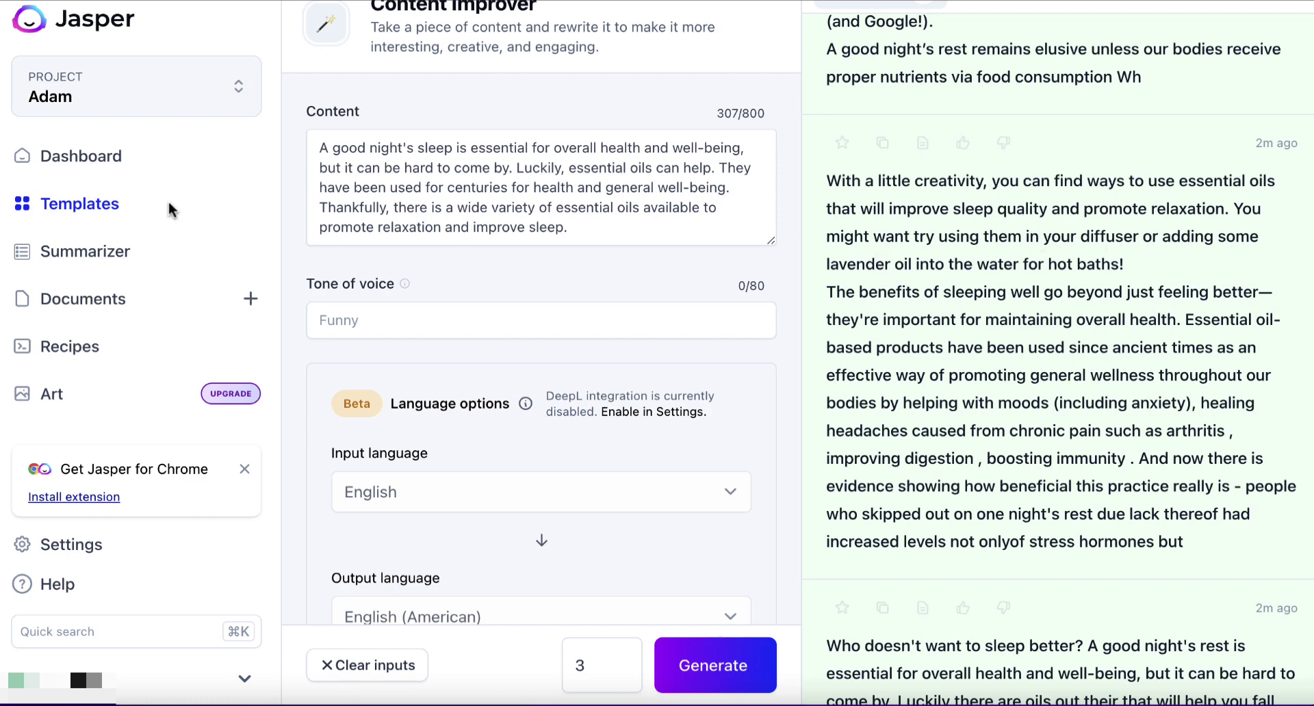
{"action": "left_click", "coordinate": [97, 209]}
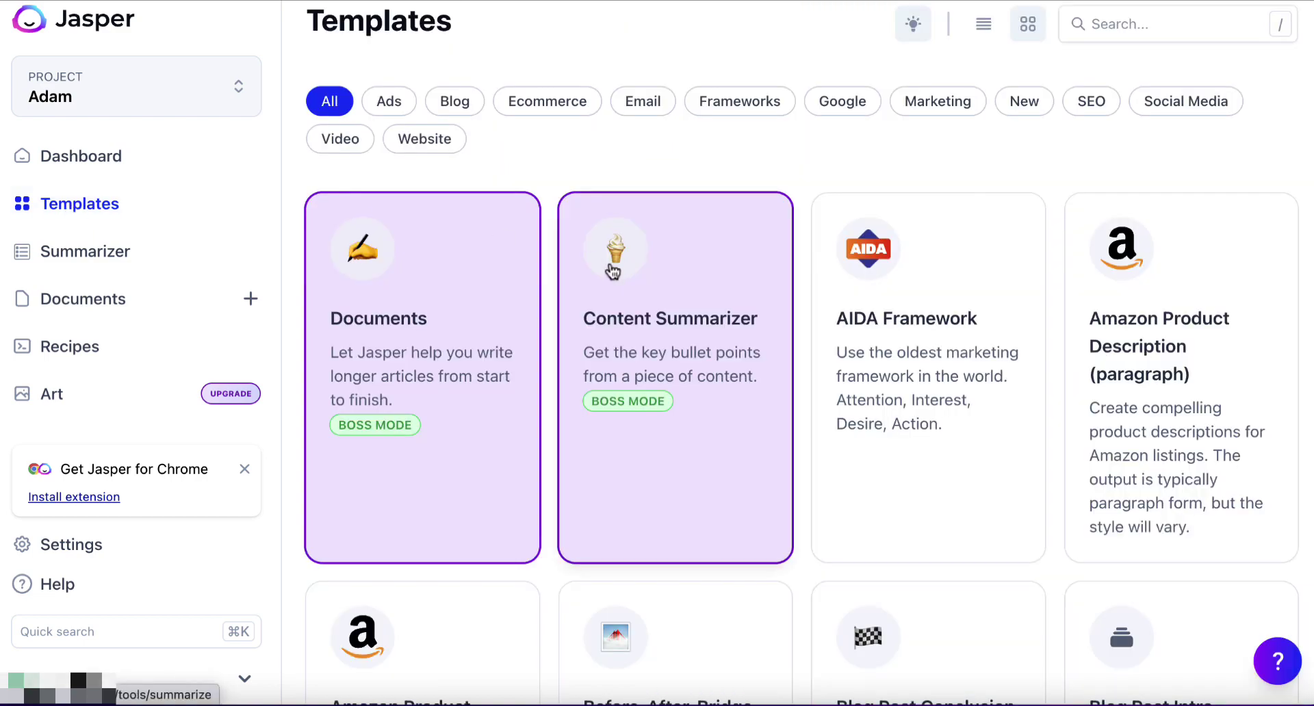
{"action": "scroll", "coordinate": [718, 441], "scroll_direction": "down", "scroll_amount": 9}
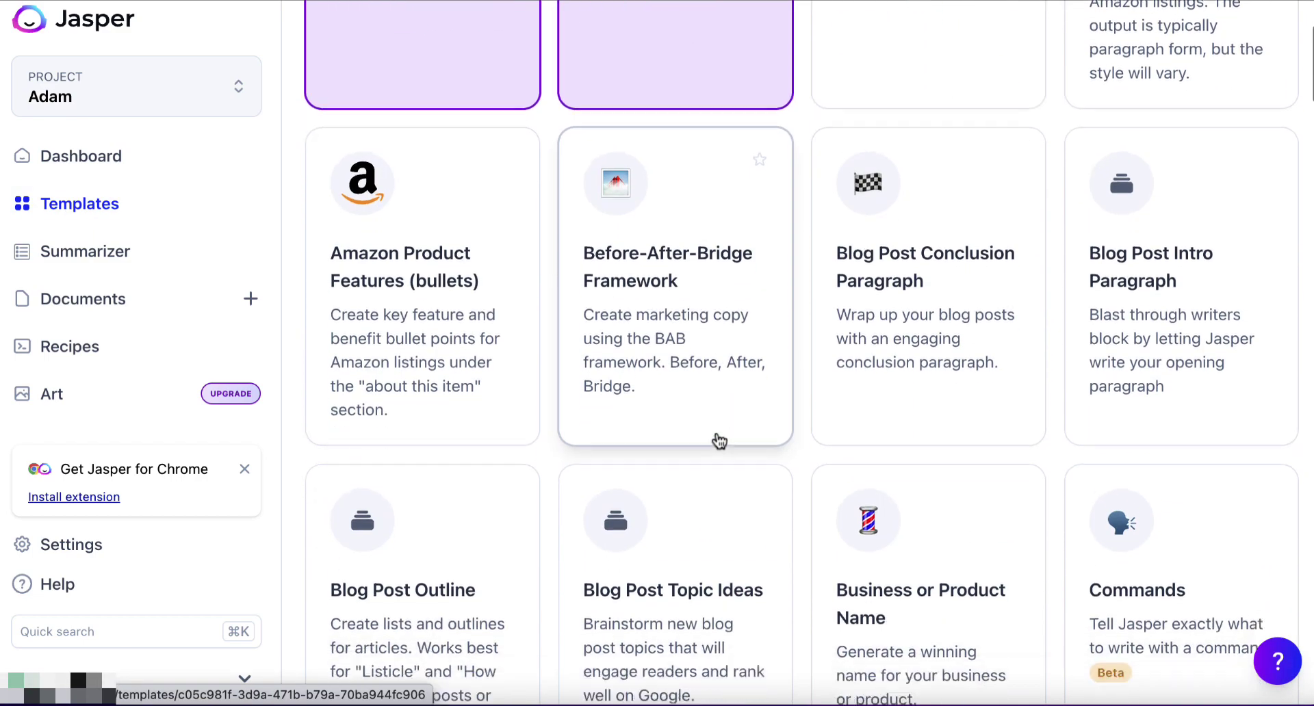
{"action": "scroll", "coordinate": [719, 442], "scroll_direction": "down", "scroll_amount": 3}
{"action": "scroll", "coordinate": [666, 497], "scroll_direction": "down", "scroll_amount": 3}
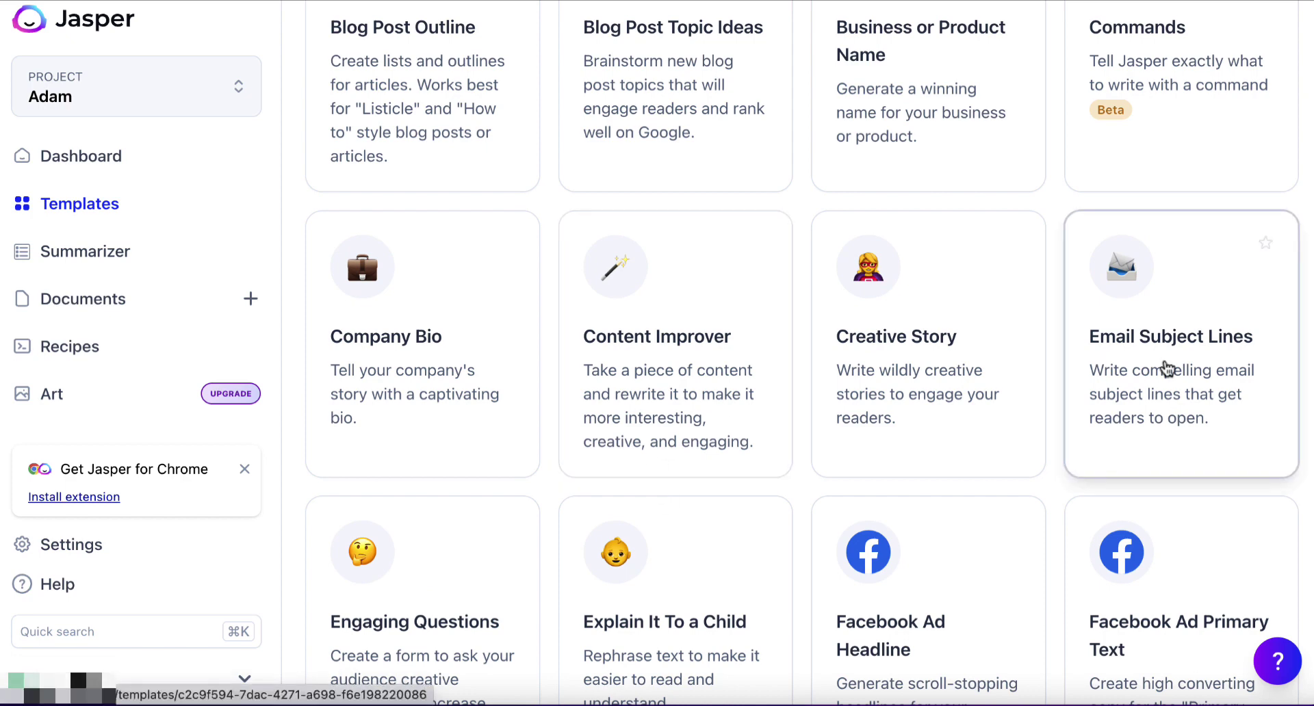
{"action": "left_click", "coordinate": [1168, 369]}
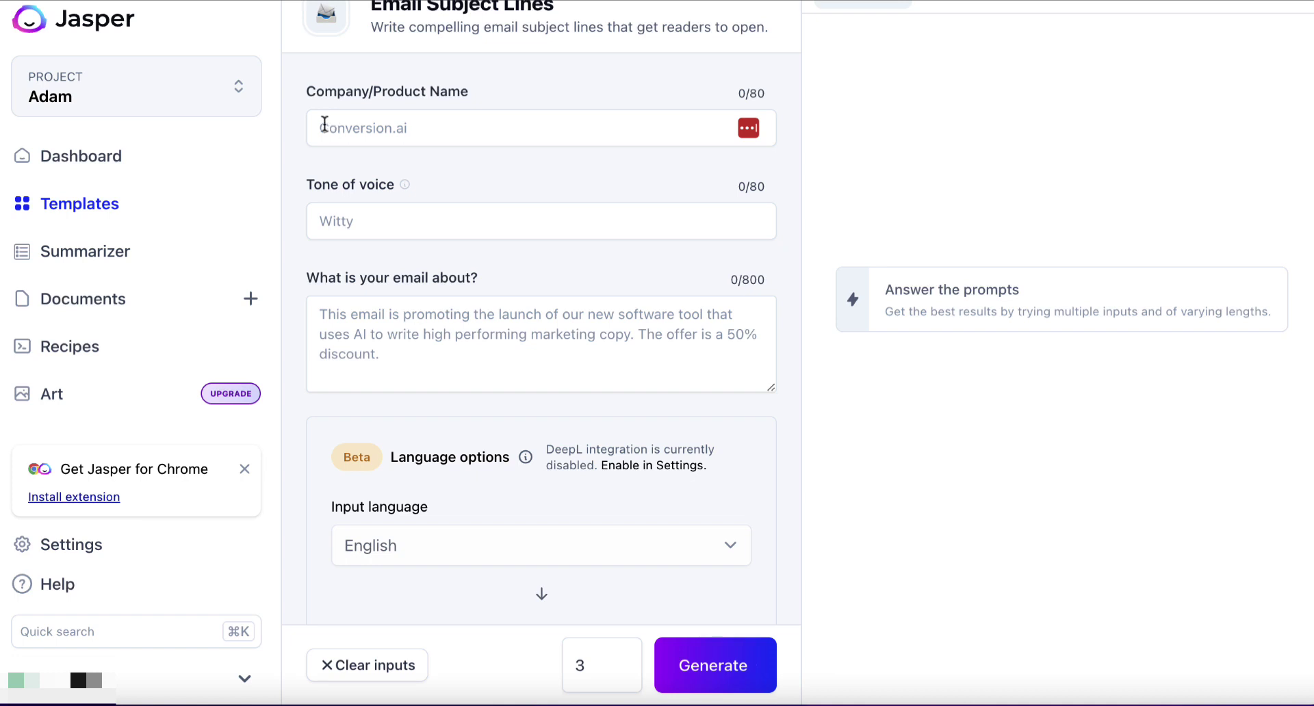
Step: Generate 3 subject lines for the email description "This email is to educate people on essential oils and how they can help us sleep better."
{"action": "left_click", "coordinate": [349, 317]}
{"action": "type", "text": "This "}
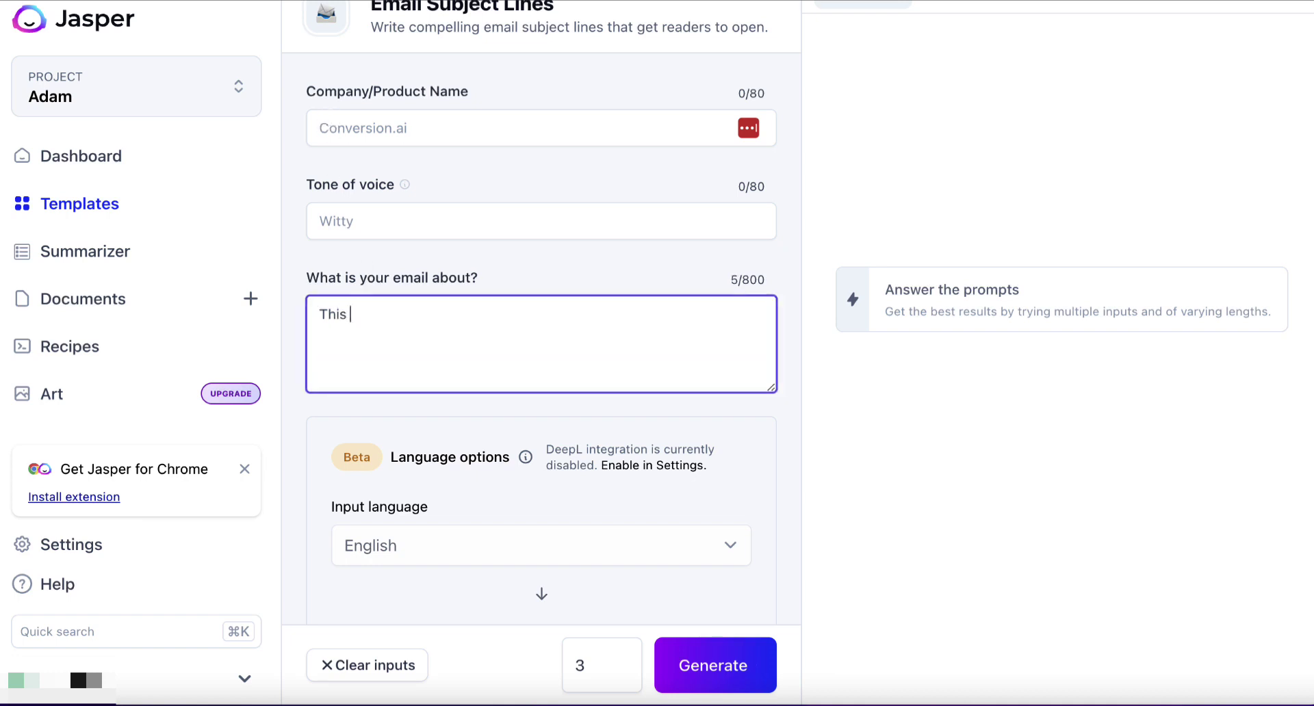
{"action": "type", "text": "email is to educate people o"}
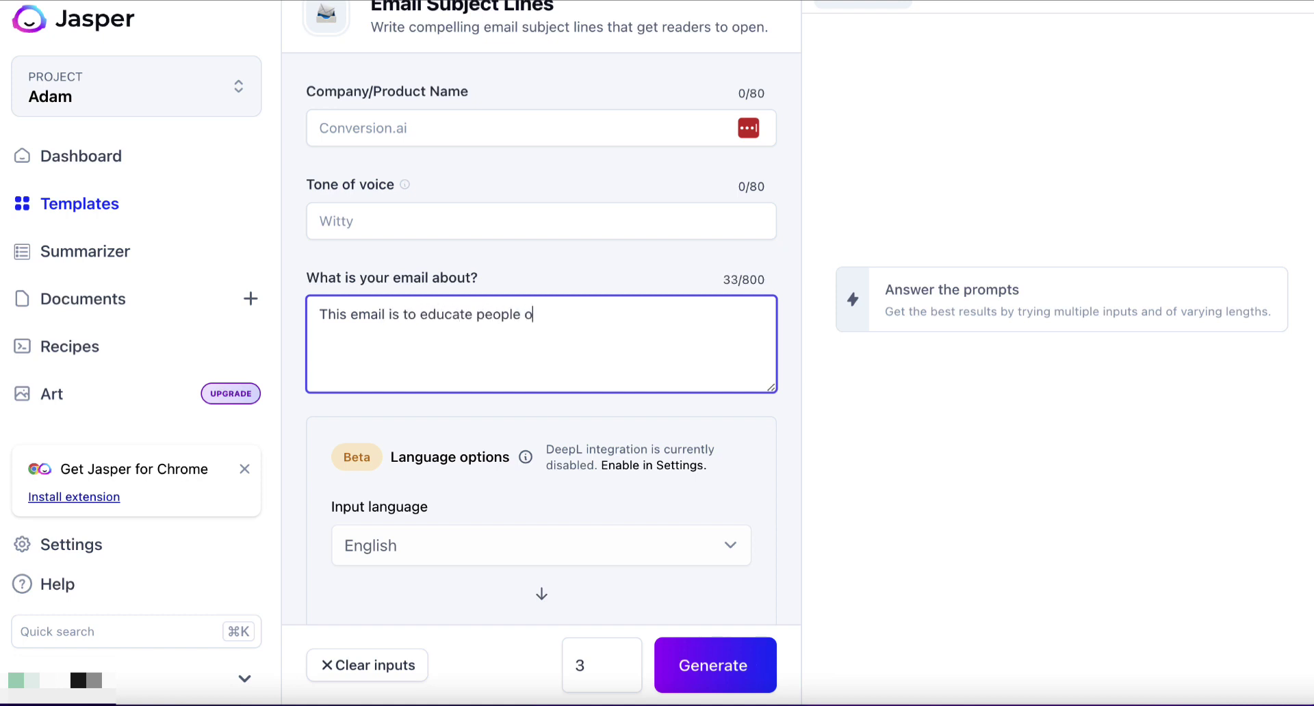
{"action": "type", "text": "n essential oils and how they ca"}
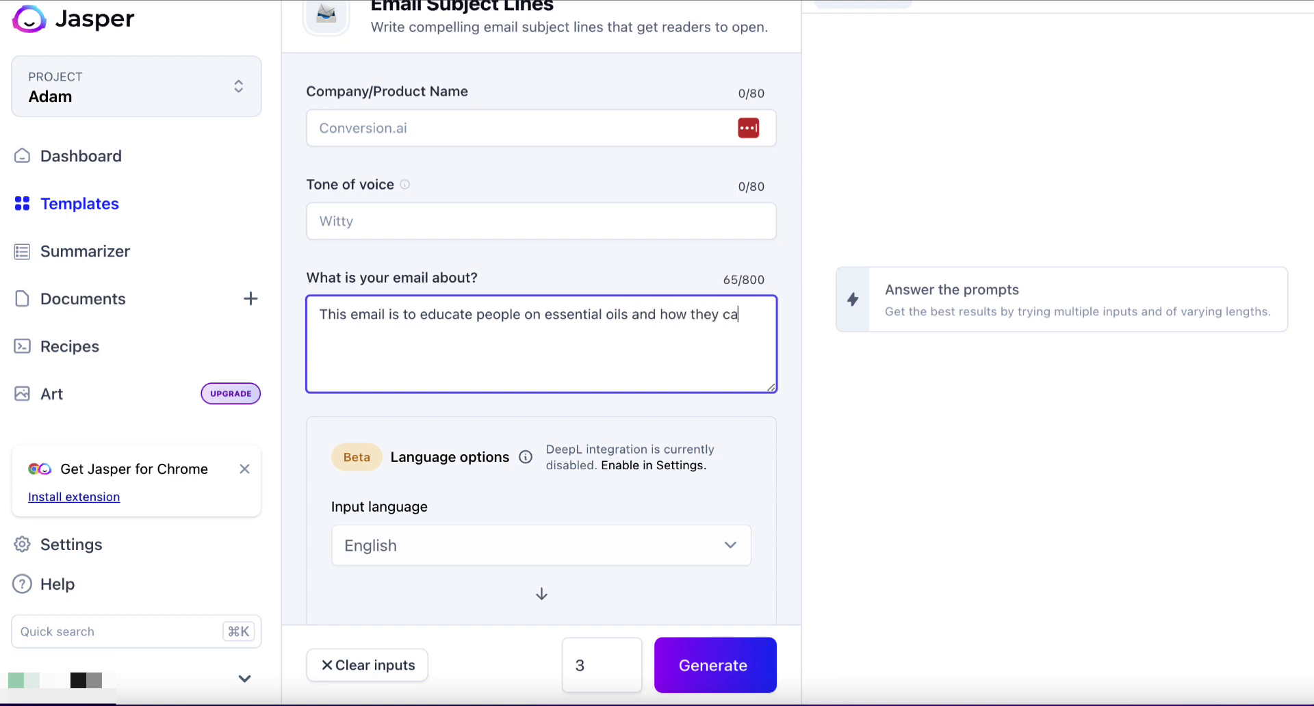
{"action": "type", "text": "n help us sleep be"}
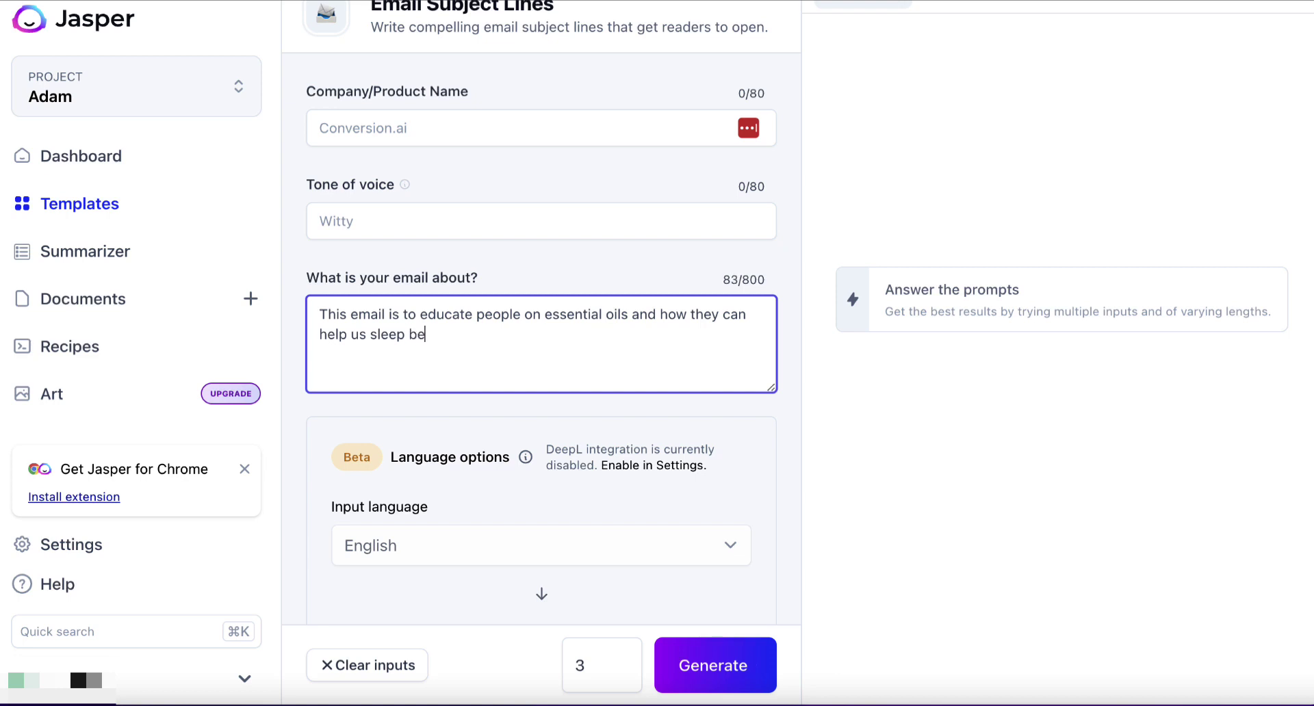
{"action": "type", "text": "tter."}
{"action": "left_click", "coordinate": [723, 666]}
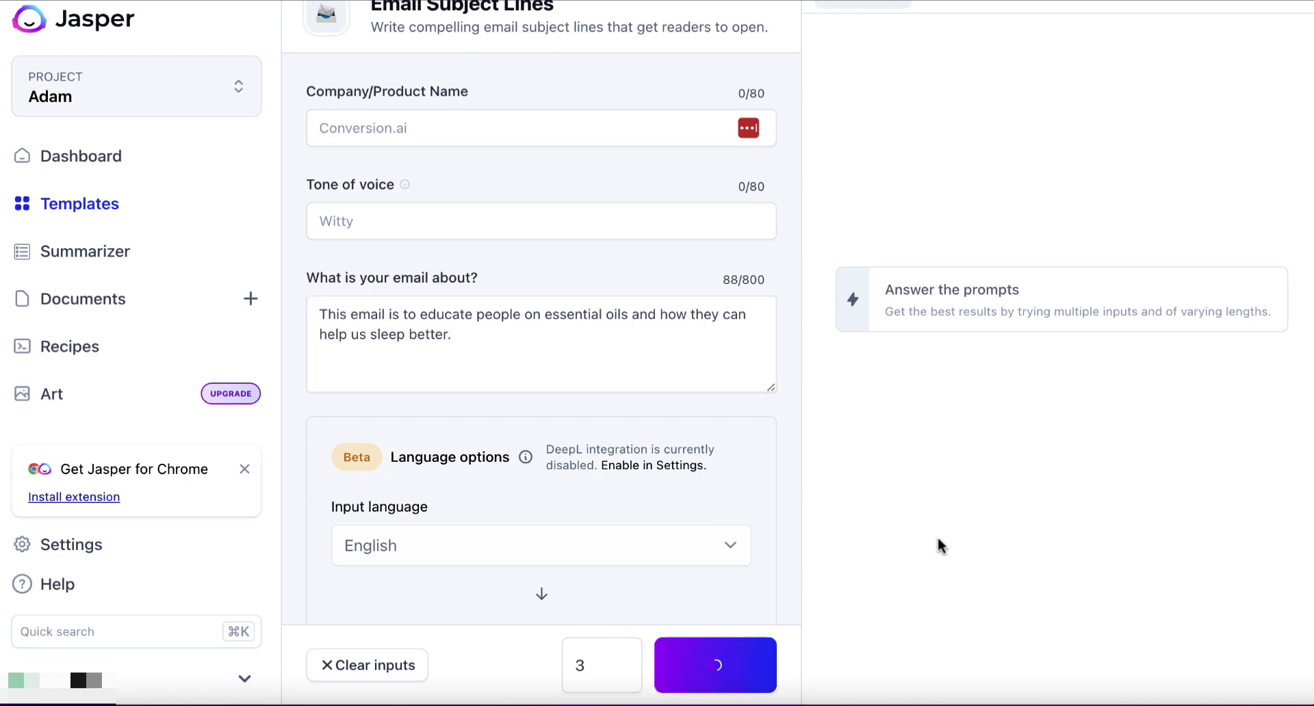
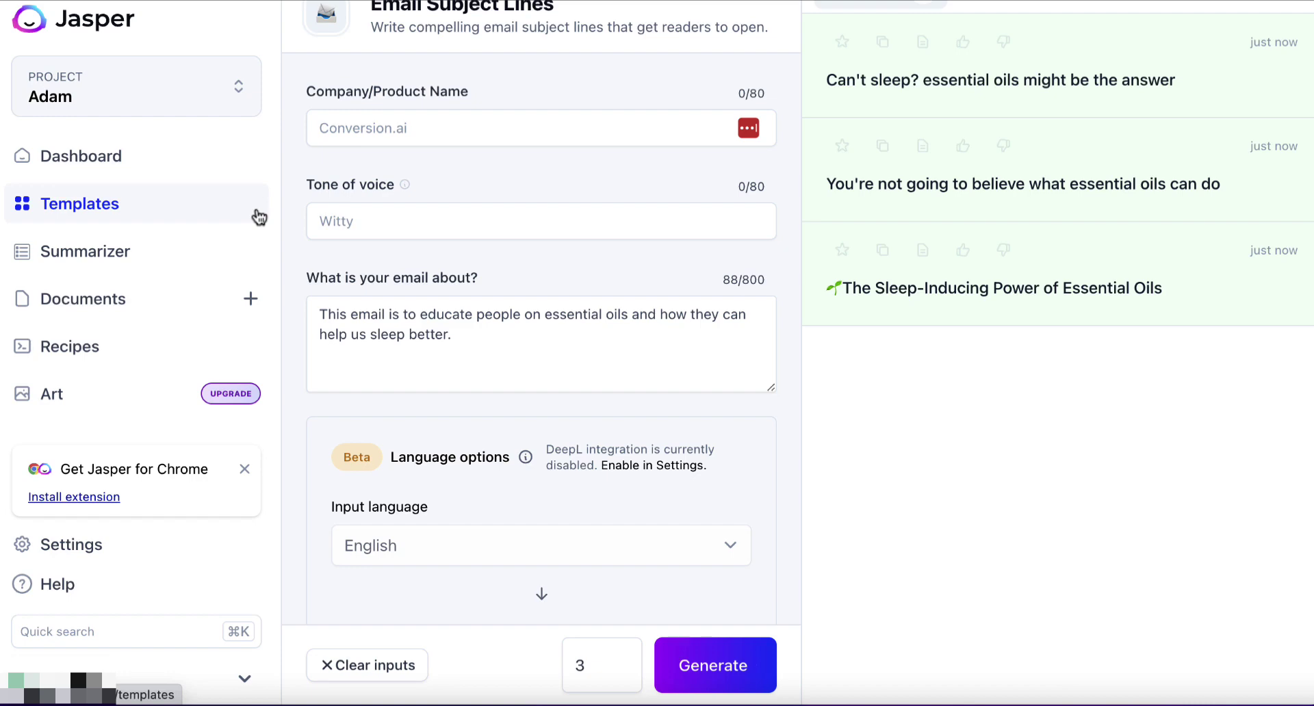
Step: Return to the template library and open the Creative Story template
{"action": "left_click", "coordinate": [85, 205]}
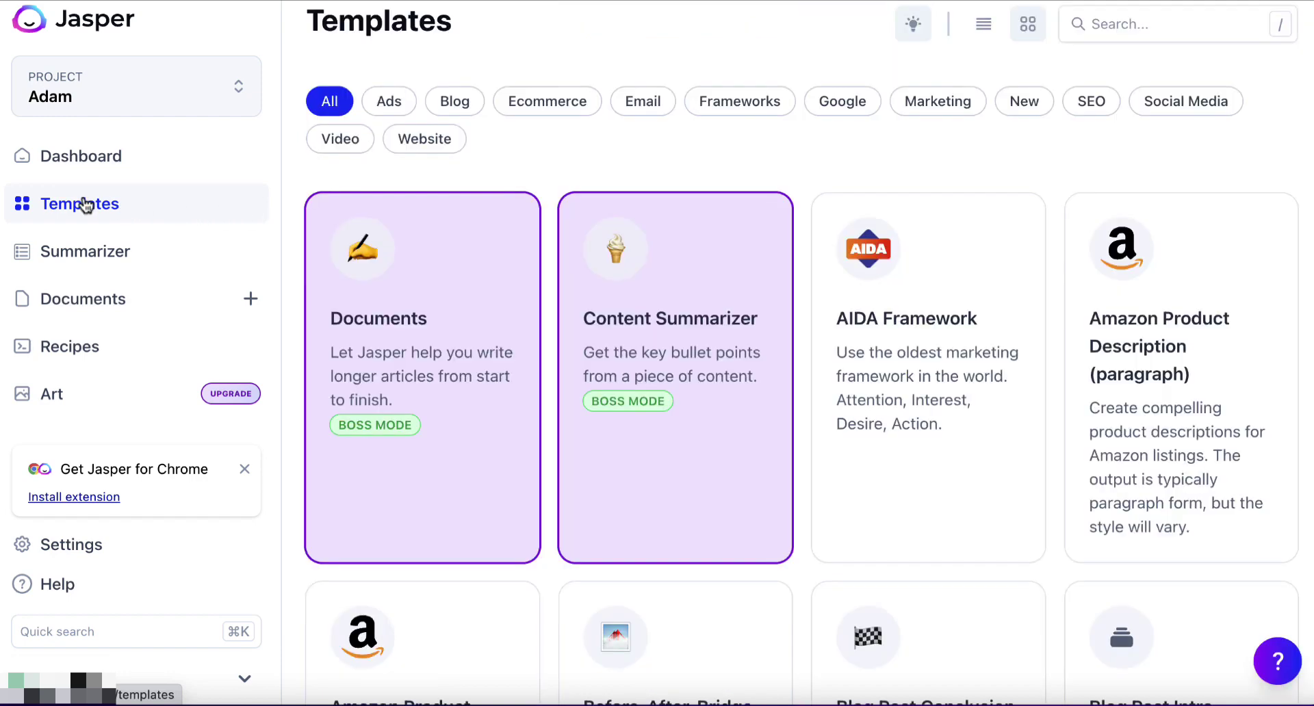
{"action": "scroll", "coordinate": [626, 267], "scroll_direction": "down", "scroll_amount": 7}
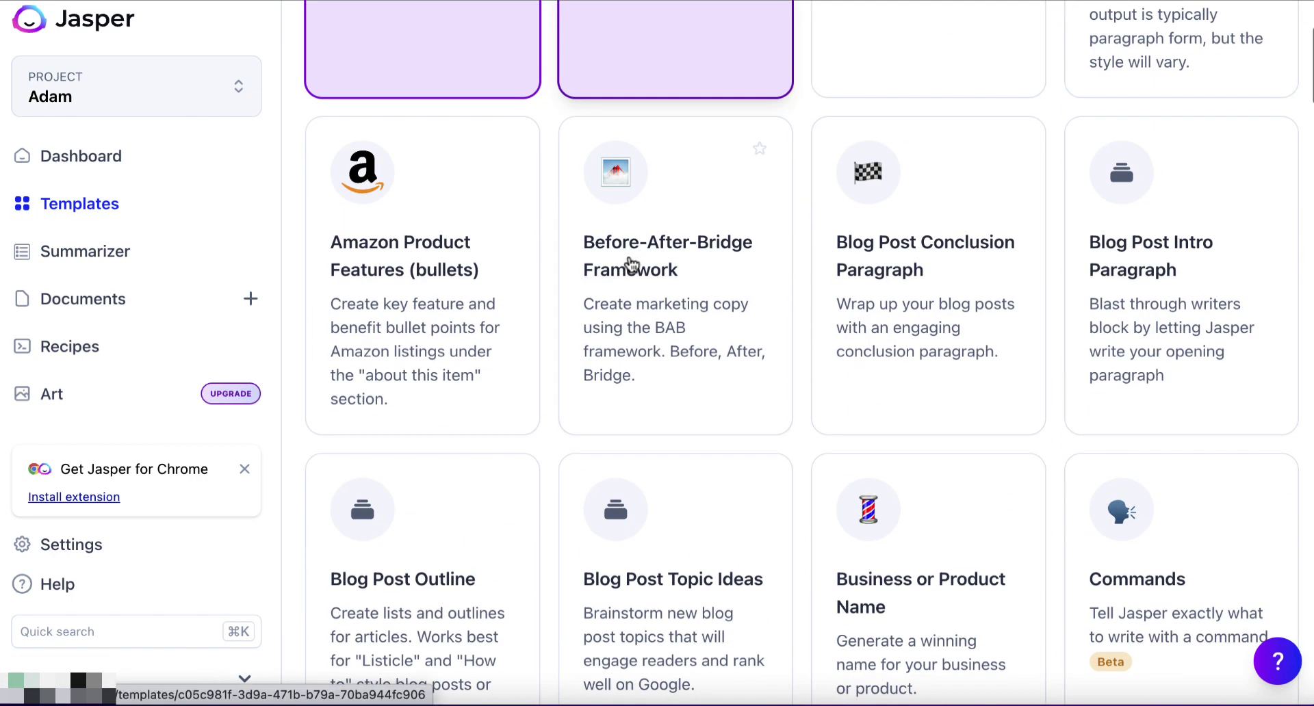
{"action": "scroll", "coordinate": [631, 264], "scroll_direction": "down", "scroll_amount": 9}
{"action": "scroll", "coordinate": [628, 264], "scroll_direction": "down", "scroll_amount": 3}
{"action": "scroll", "coordinate": [628, 264], "scroll_direction": "up", "scroll_amount": 2}
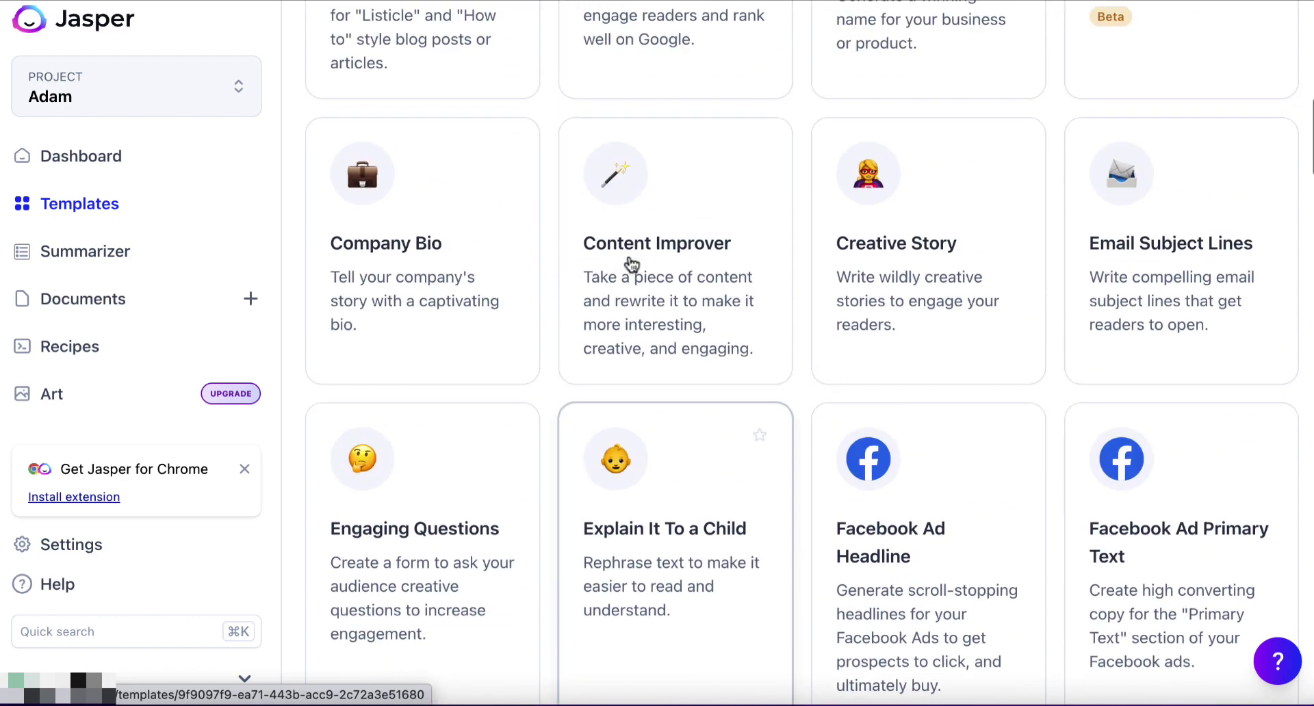
{"action": "left_click", "coordinate": [929, 294]}
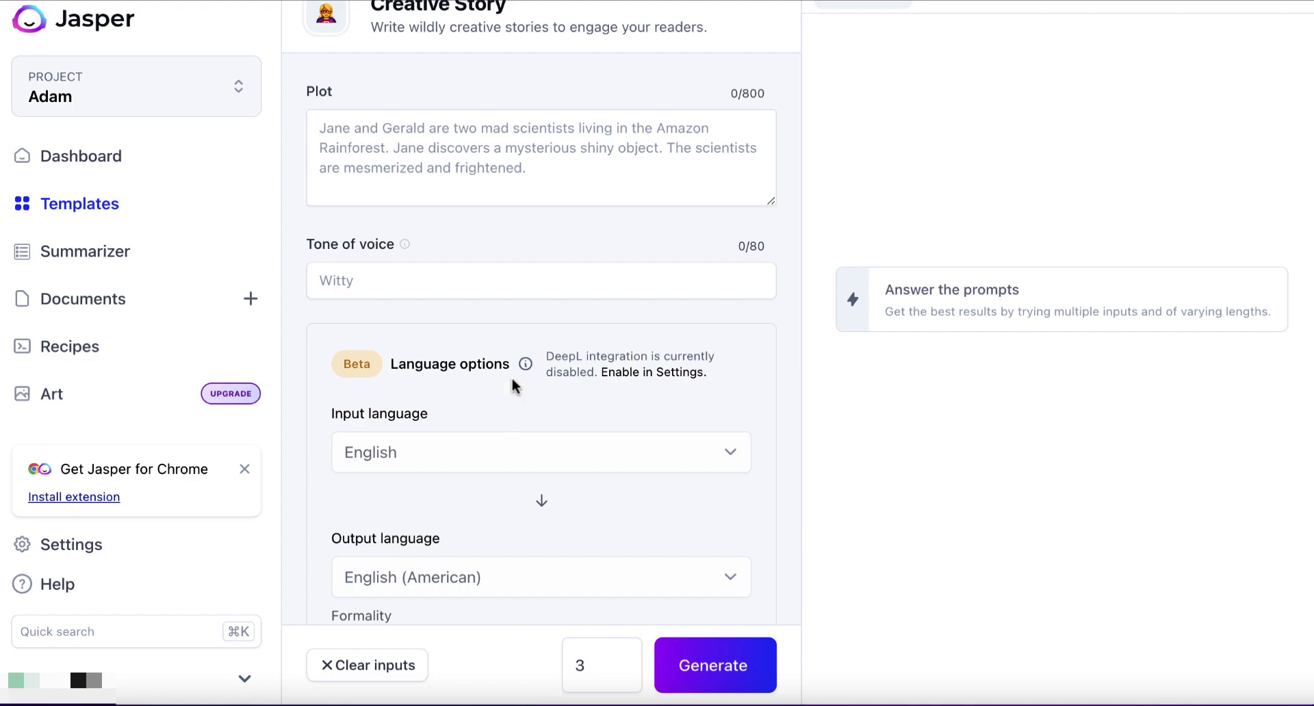
Step: Generate 3 creative stories from a plot about a named man stressed at work and lacking sleep who then found an amazing new essential oil
{"action": "left_click", "coordinate": [537, 701]}
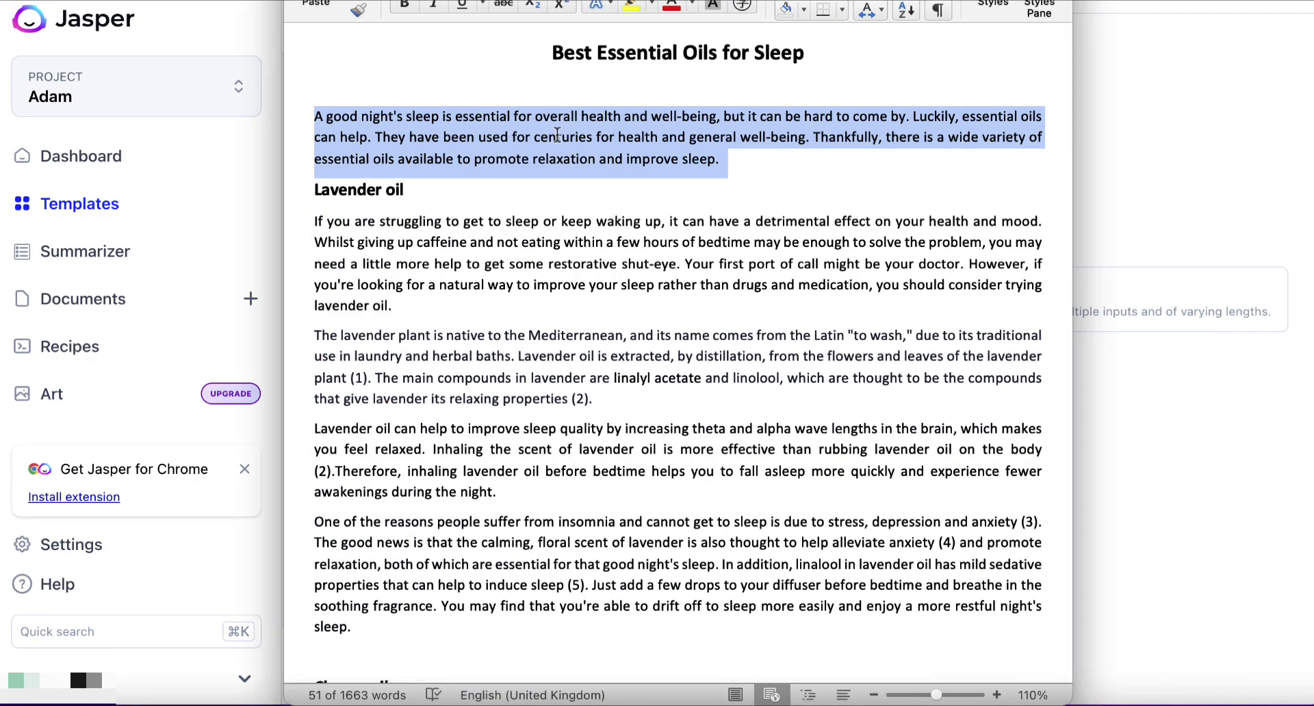
{"action": "key", "text": "super+Tab"}
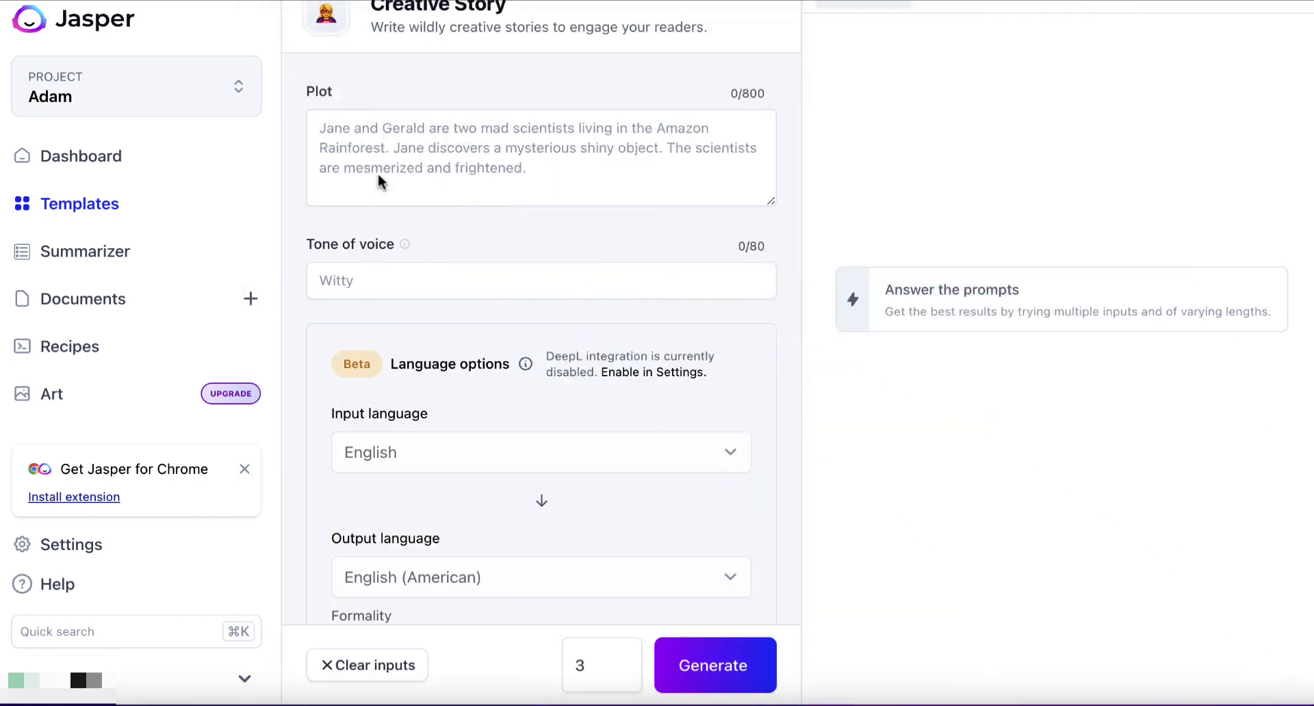
{"action": "left_click", "coordinate": [357, 131]}
{"action": "type", "text": "Adam is stre"}
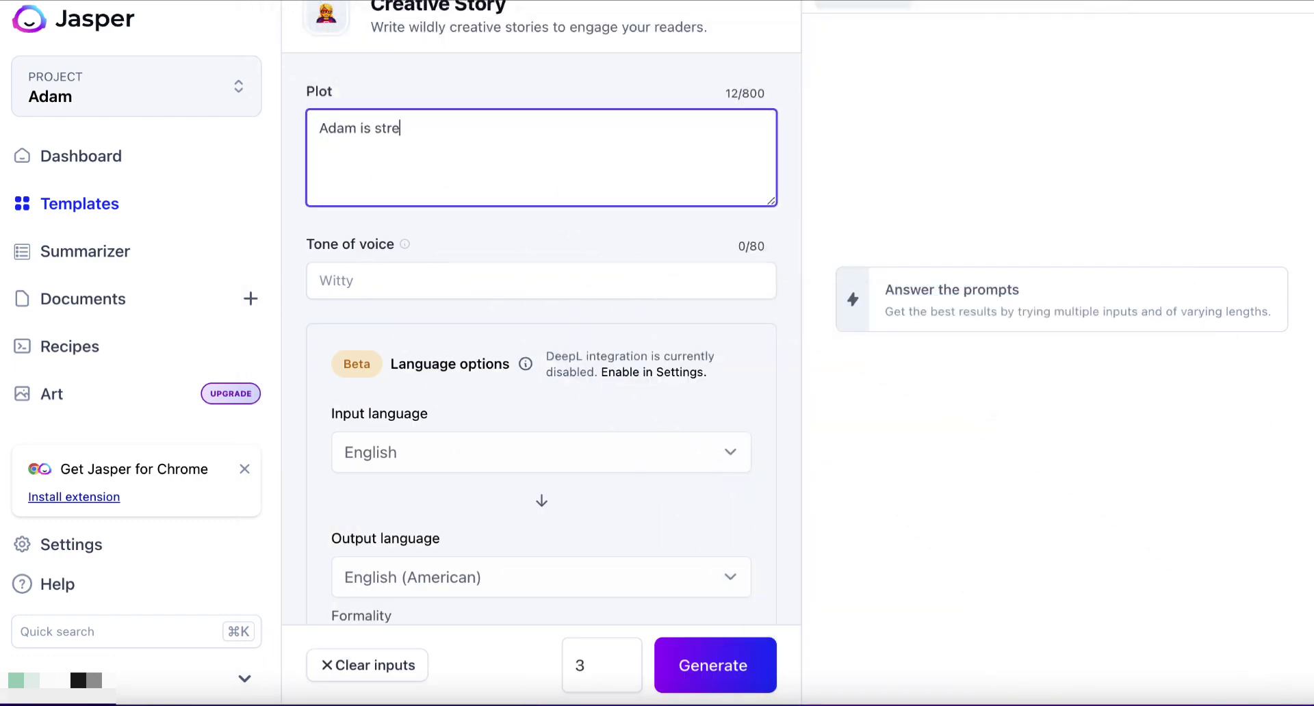
{"action": "type", "text": "ssed at work and suffers from a lack"}
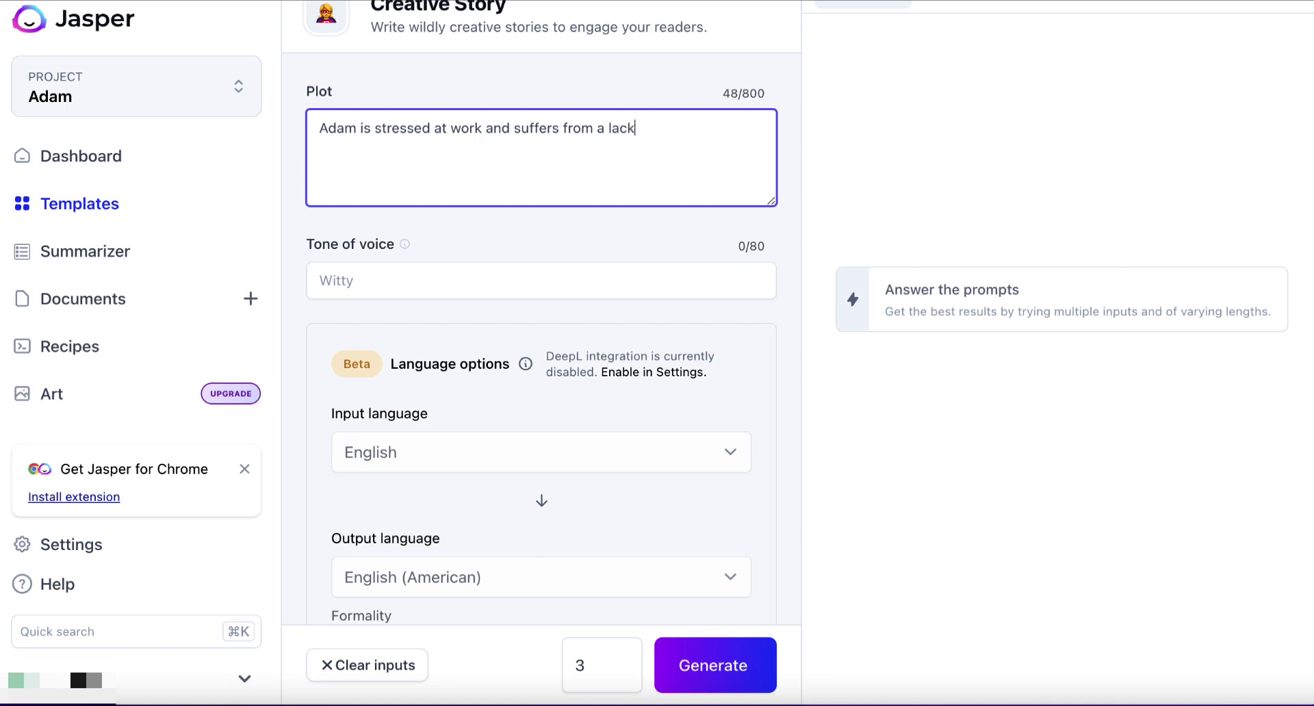
{"action": "type", "text": " of sleep. Then he fou"}
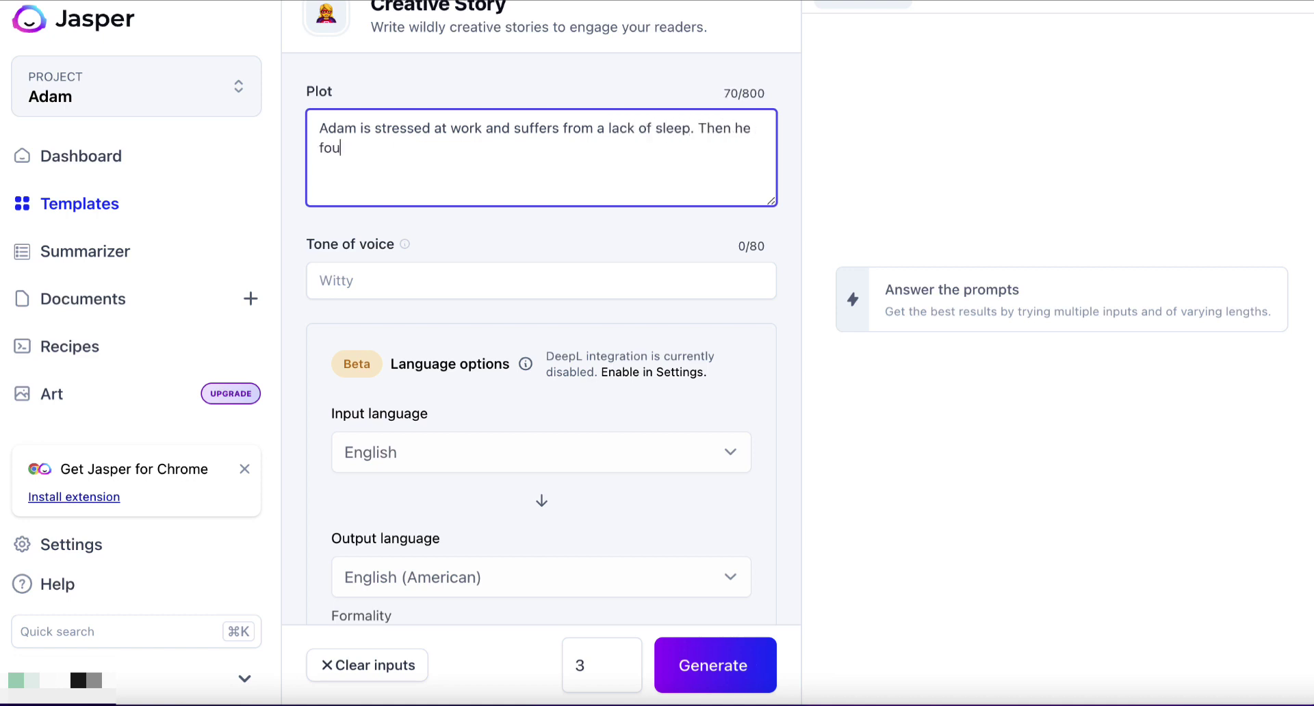
{"action": "type", "text": "nd this amazing ne"}
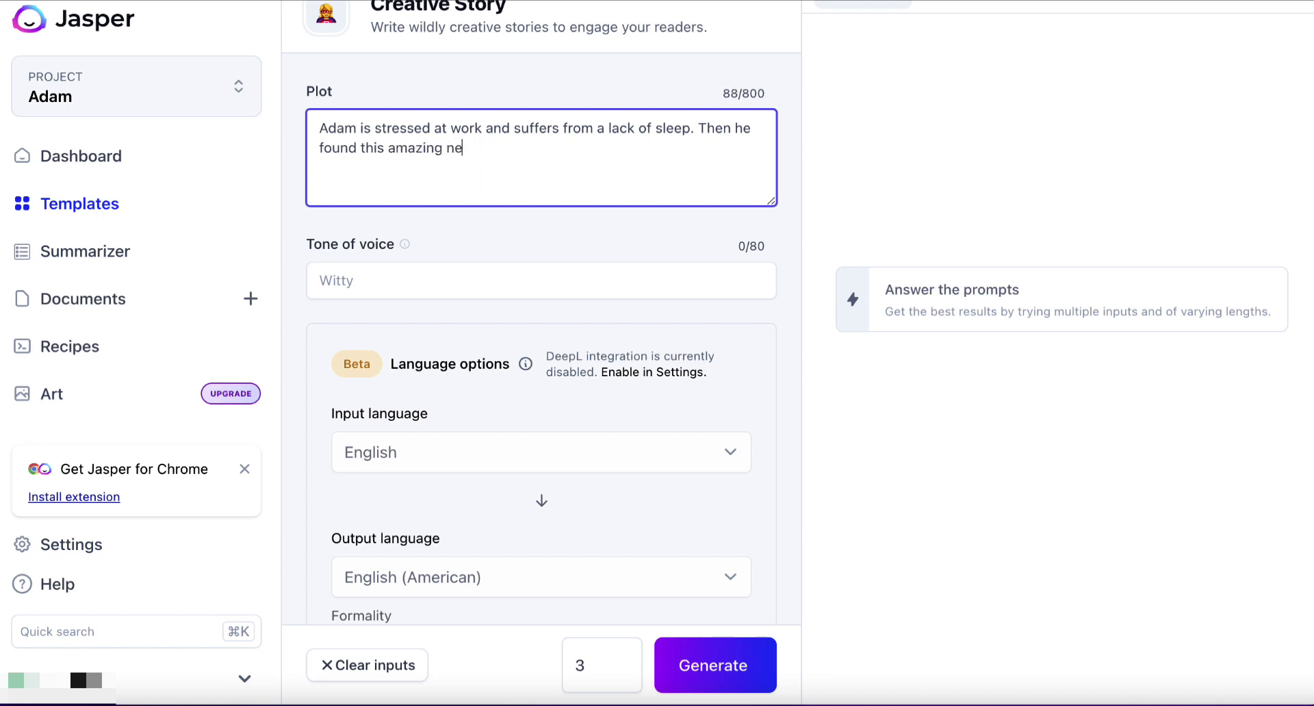
{"action": "type", "text": "w essential oil"}
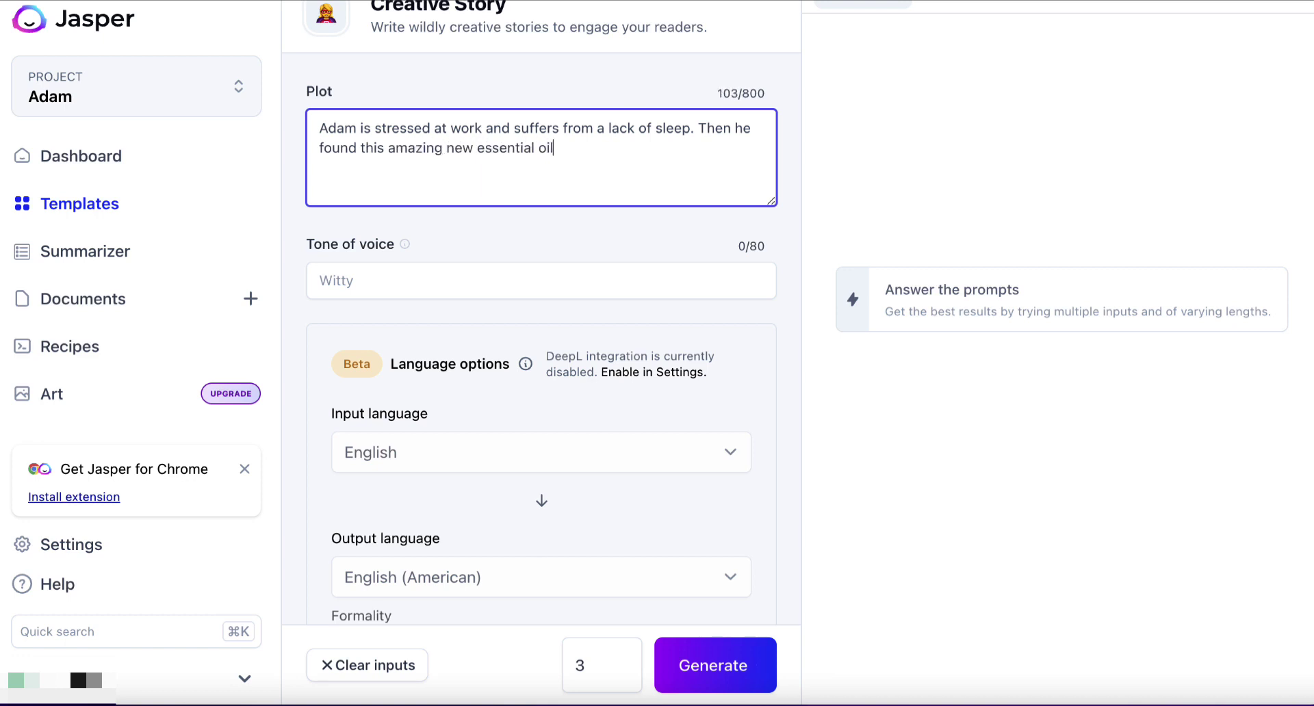
{"action": "left_click", "coordinate": [723, 667]}
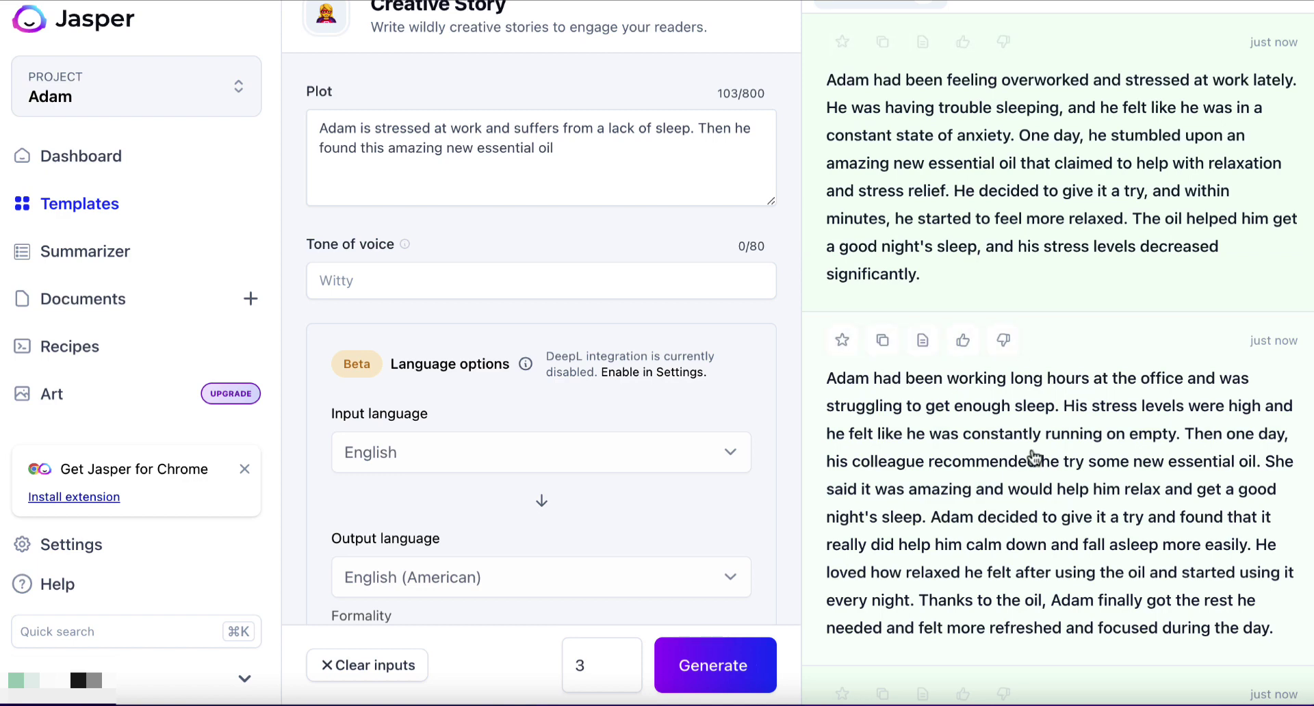
Step: Review the generated stories and open the first one, about feeling overworked and stressed at work lately, in Docs
{"action": "scroll", "coordinate": [1035, 457], "scroll_direction": "down", "scroll_amount": 2}
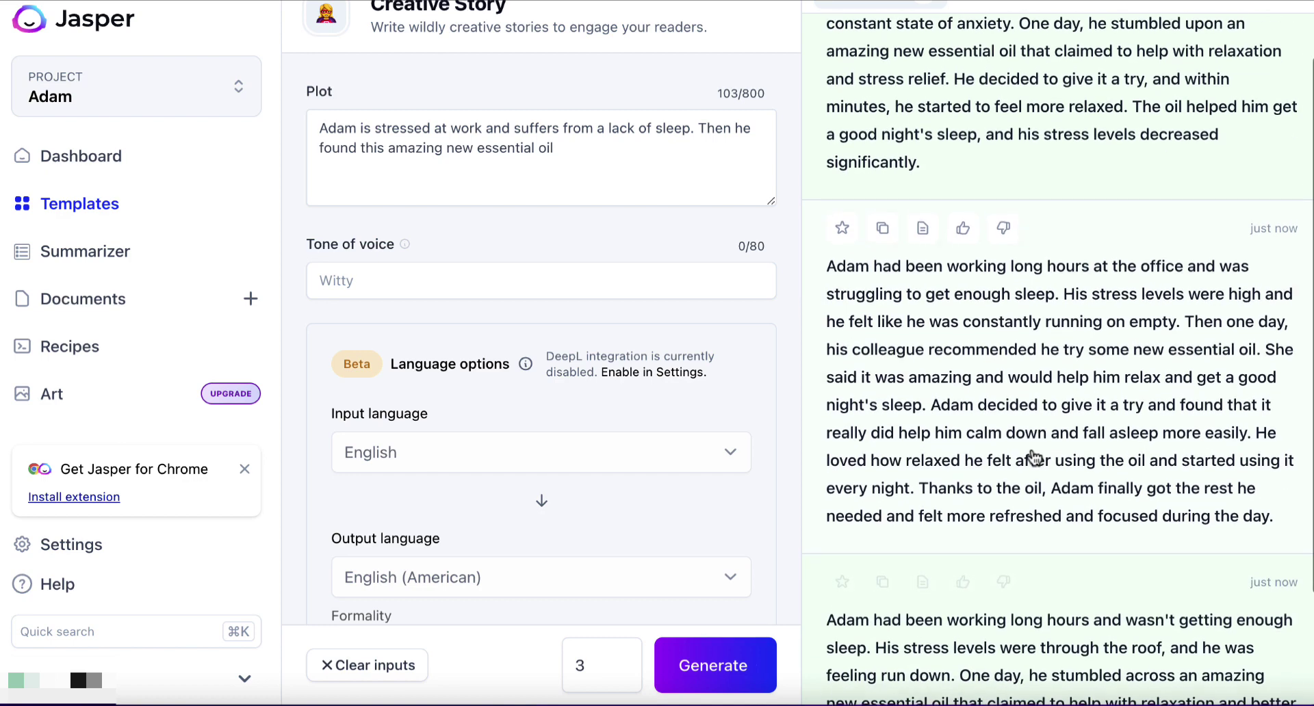
{"action": "scroll", "coordinate": [1035, 457], "scroll_direction": "up", "scroll_amount": 1}
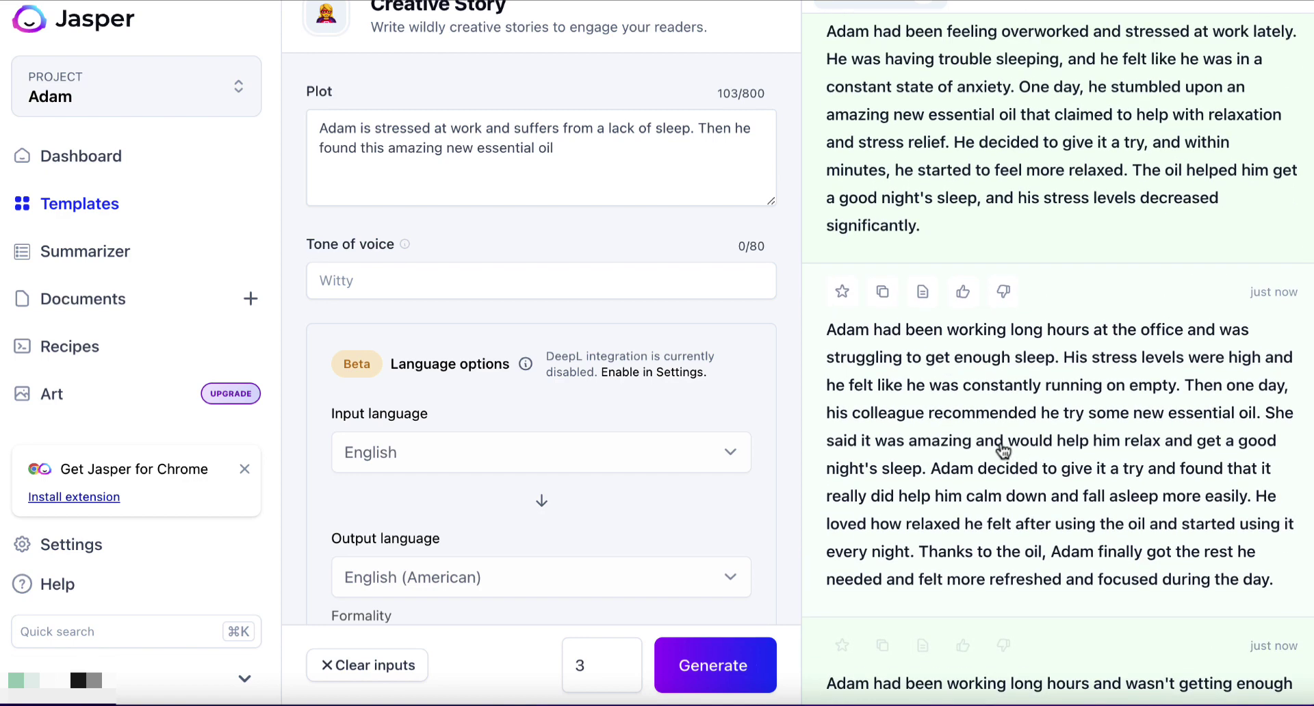
{"action": "scroll", "coordinate": [1003, 450], "scroll_direction": "up", "scroll_amount": 1}
{"action": "left_click", "coordinate": [1012, 176]}
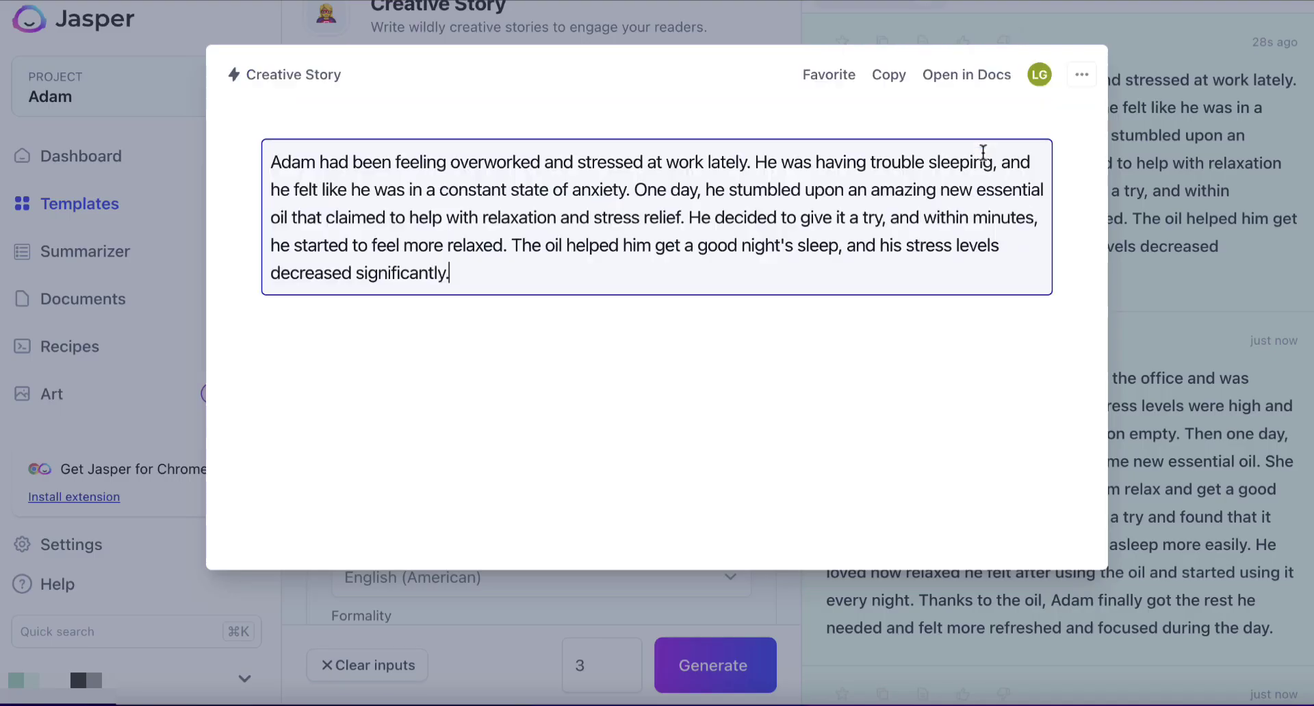
{"action": "left_click", "coordinate": [943, 82]}
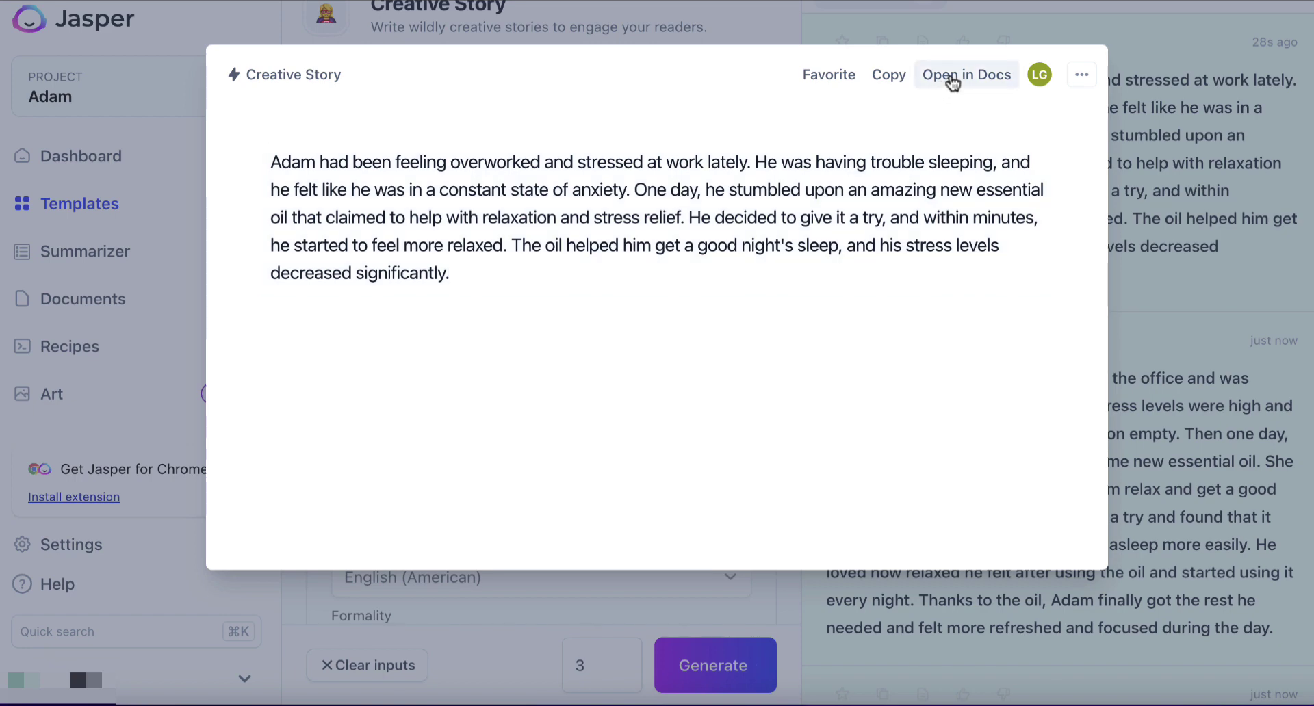
{"action": "left_click", "coordinate": [953, 82]}
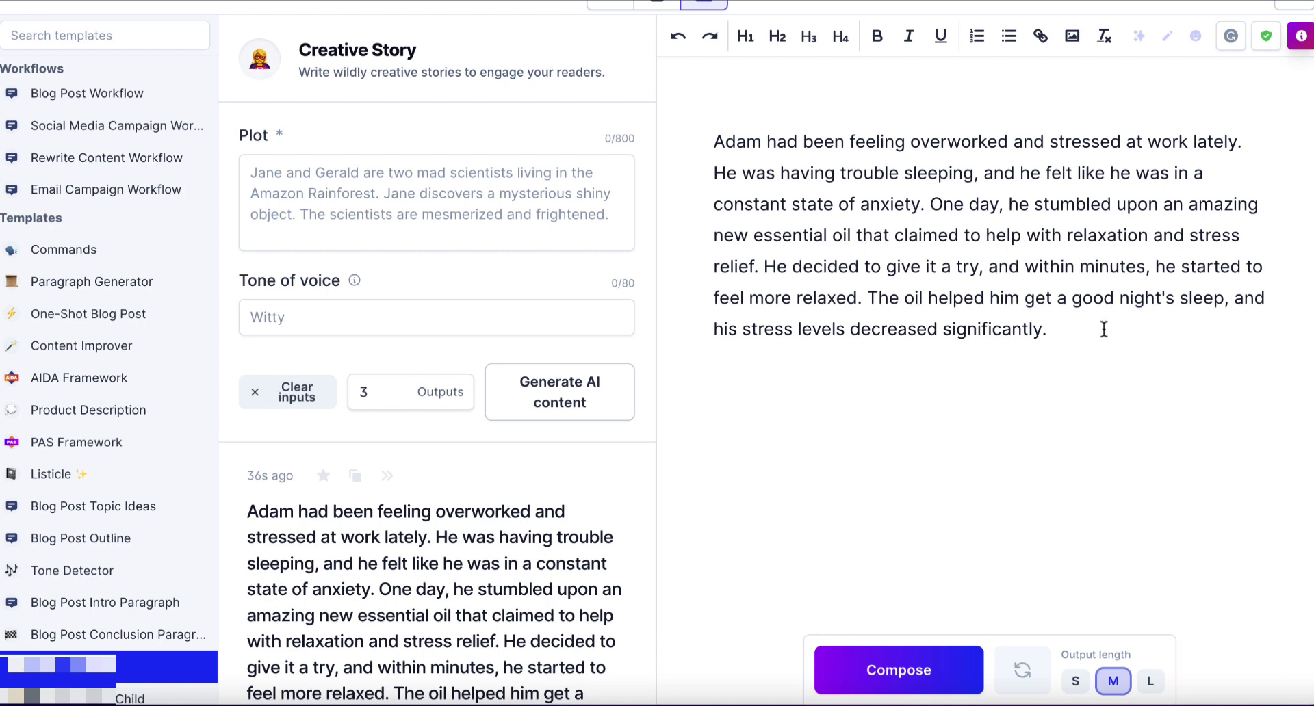
Step: Replace the story's ending after "He decided to give it a try" with ". But," and compose a medium-length continuation
{"action": "left_click_drag", "start_coordinate": [1103, 329], "coordinate": [984, 267]}
{"action": "key", "text": "BackSpace"}
{"action": "key", "text": "BackSpace"}
{"action": "type", "text": ". H"}
{"action": "key", "text": "BackSpace"}
{"action": "type", "text": "But,"}
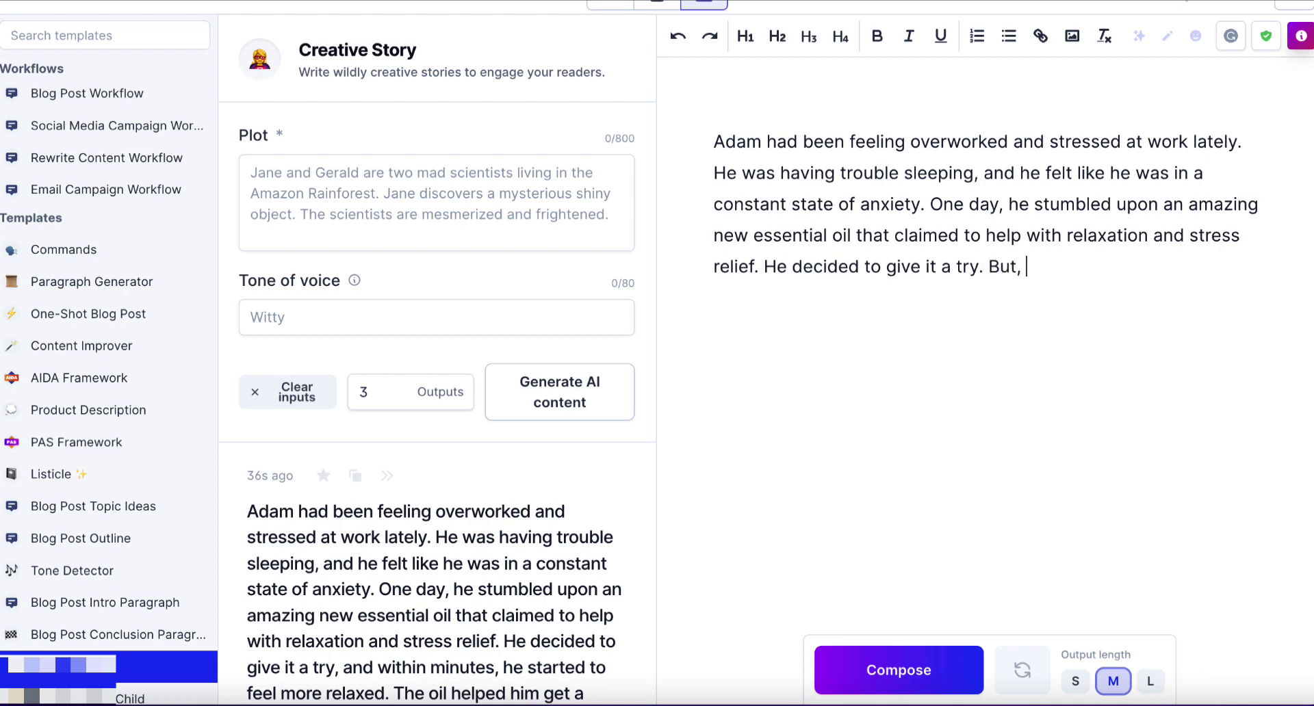
{"action": "left_click", "coordinate": [917, 670]}
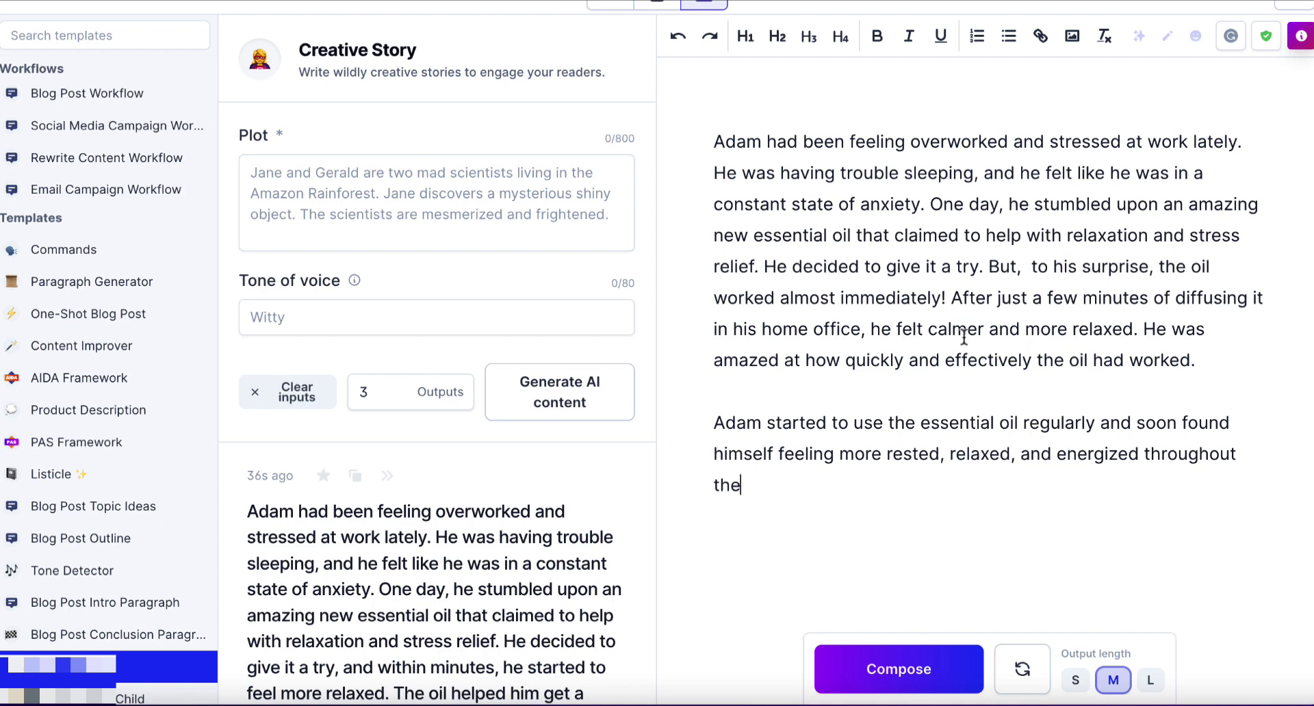
Step: Replace "home office" with "bedroom" in the sentence about diffusing the oil
{"action": "left_click_drag", "start_coordinate": [859, 336], "coordinate": [754, 335]}
{"action": "type", "text": "bedroo"}
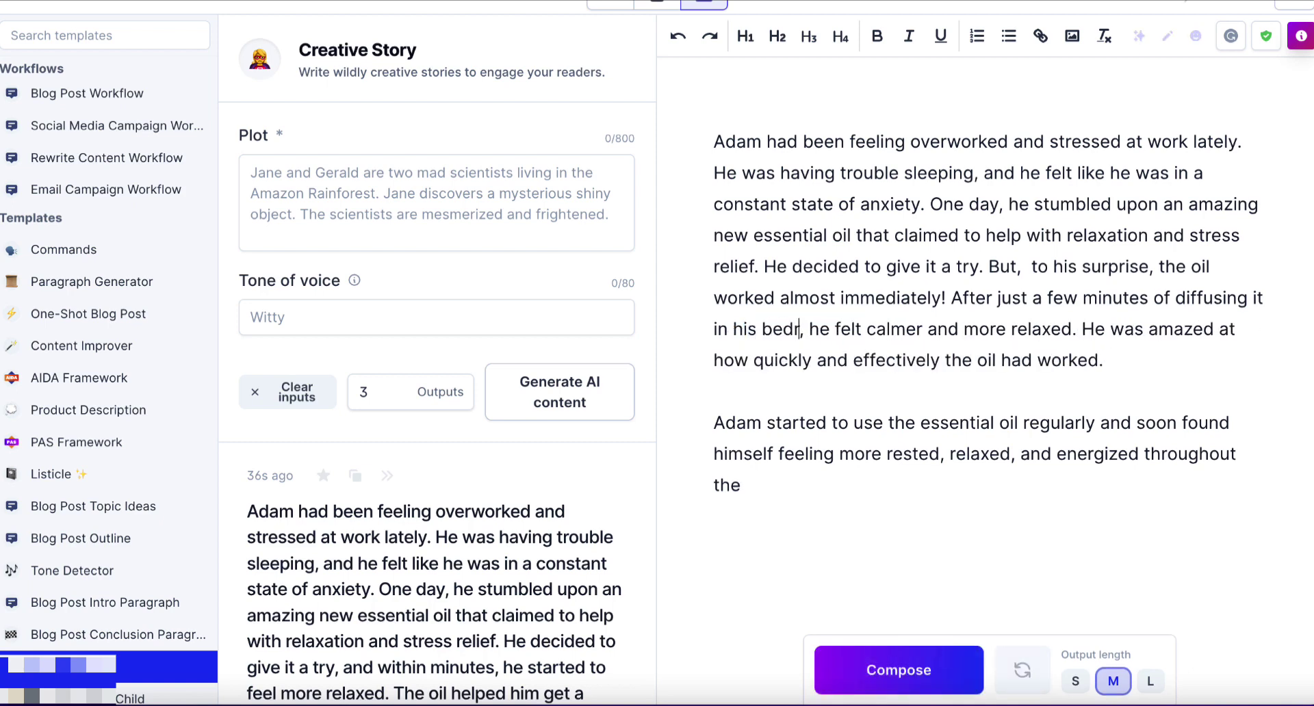
{"action": "type", "text": "m"}
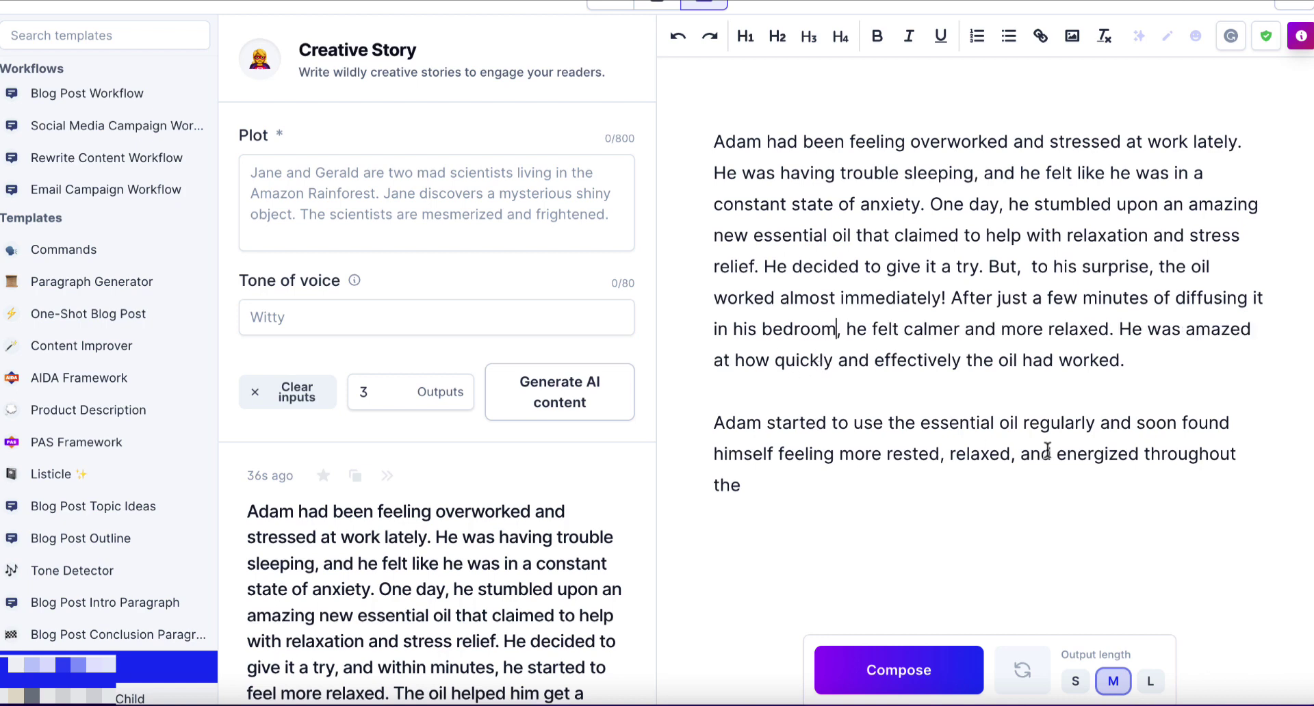
Step: Finish the story's last sentence with "week." and add a new paragraph reading "Wondering what oils can help you sleep"
{"action": "left_click", "coordinate": [790, 483]}
{"action": "type", "text": "week.  Wond"}
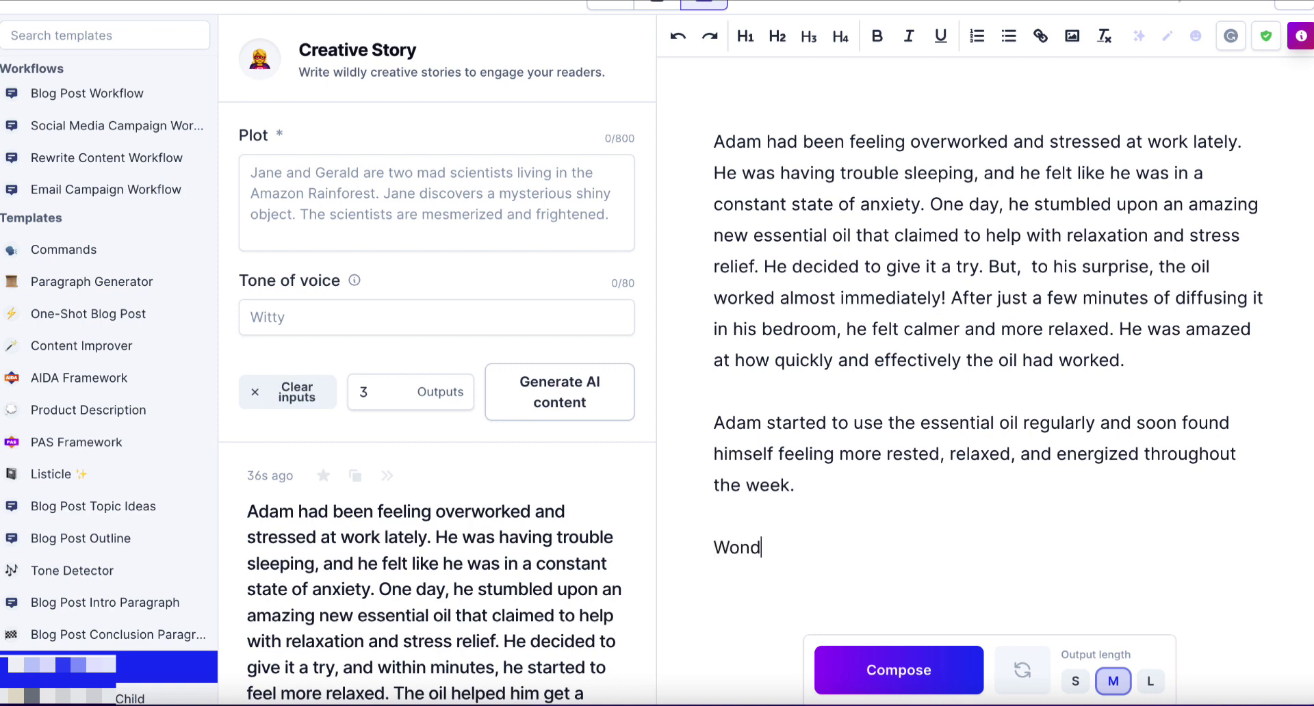
{"action": "type", "text": "ering what oil"}
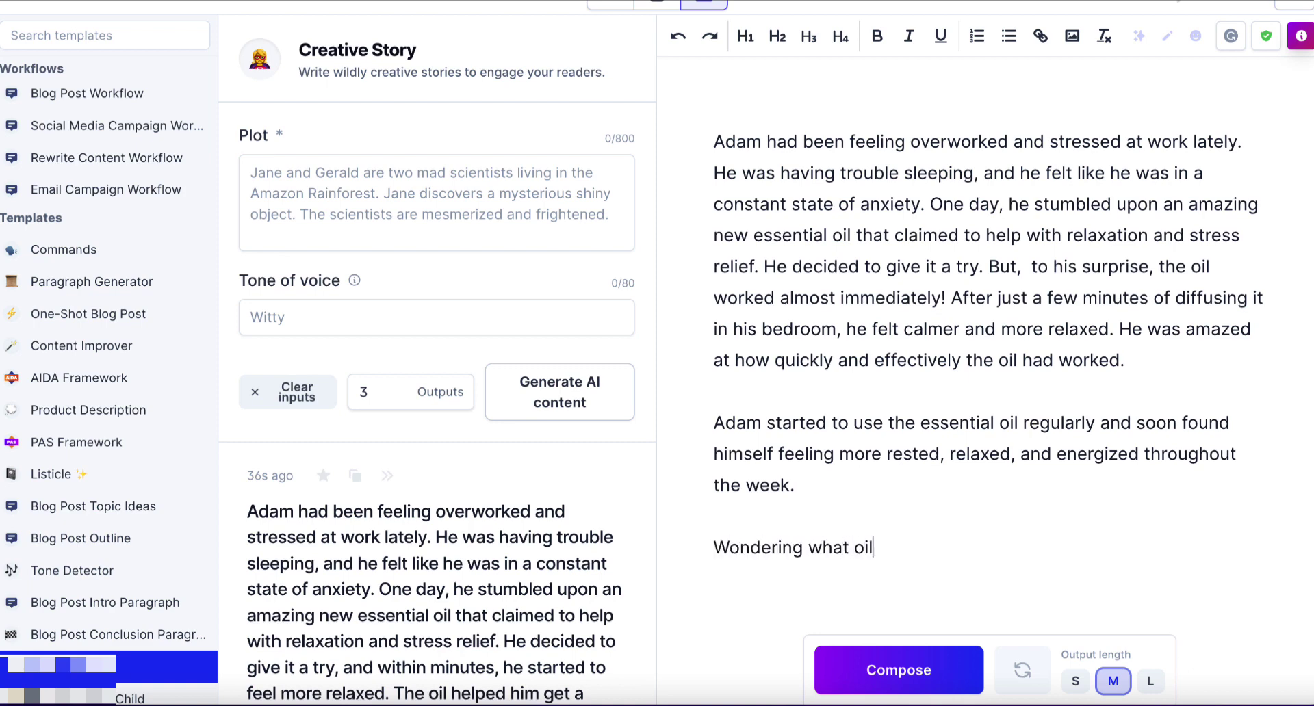
{"action": "type", "text": "s can help you sleep"}
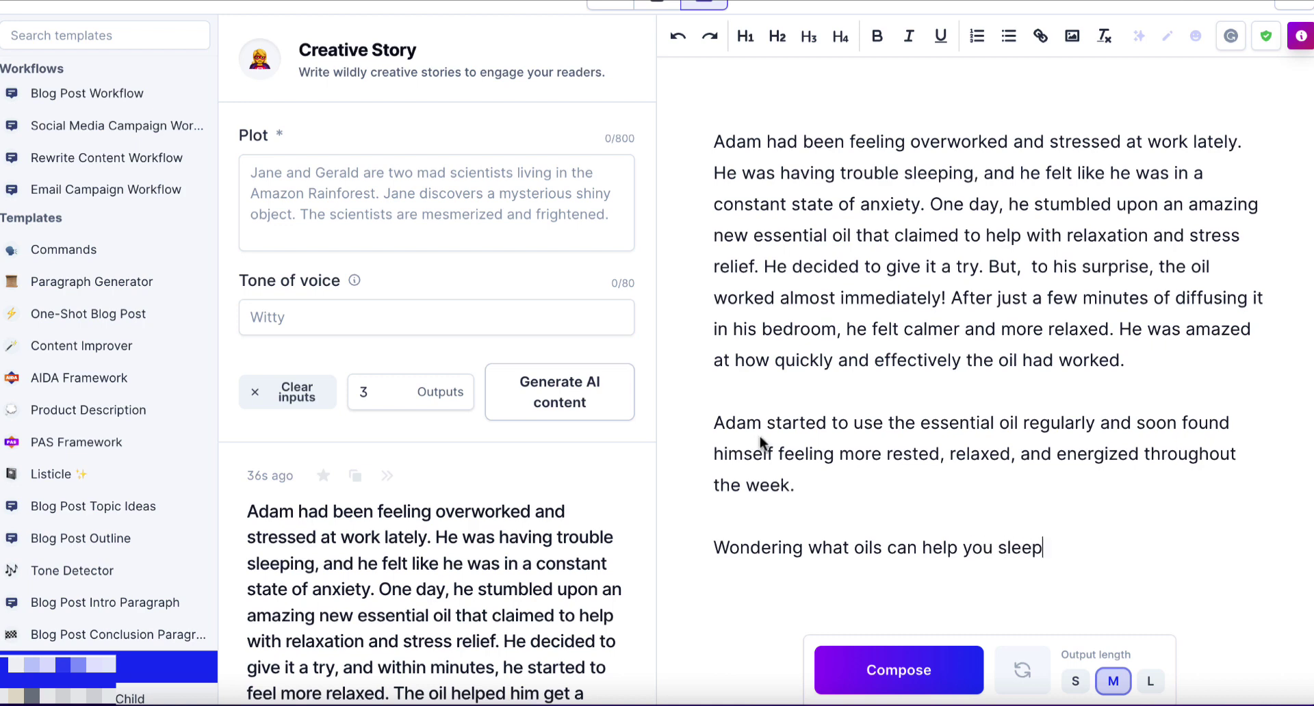
Step: Switch to the Jasper template library and open the Facebook Ad Headline template
{"action": "left_click", "coordinate": [523, 684]}
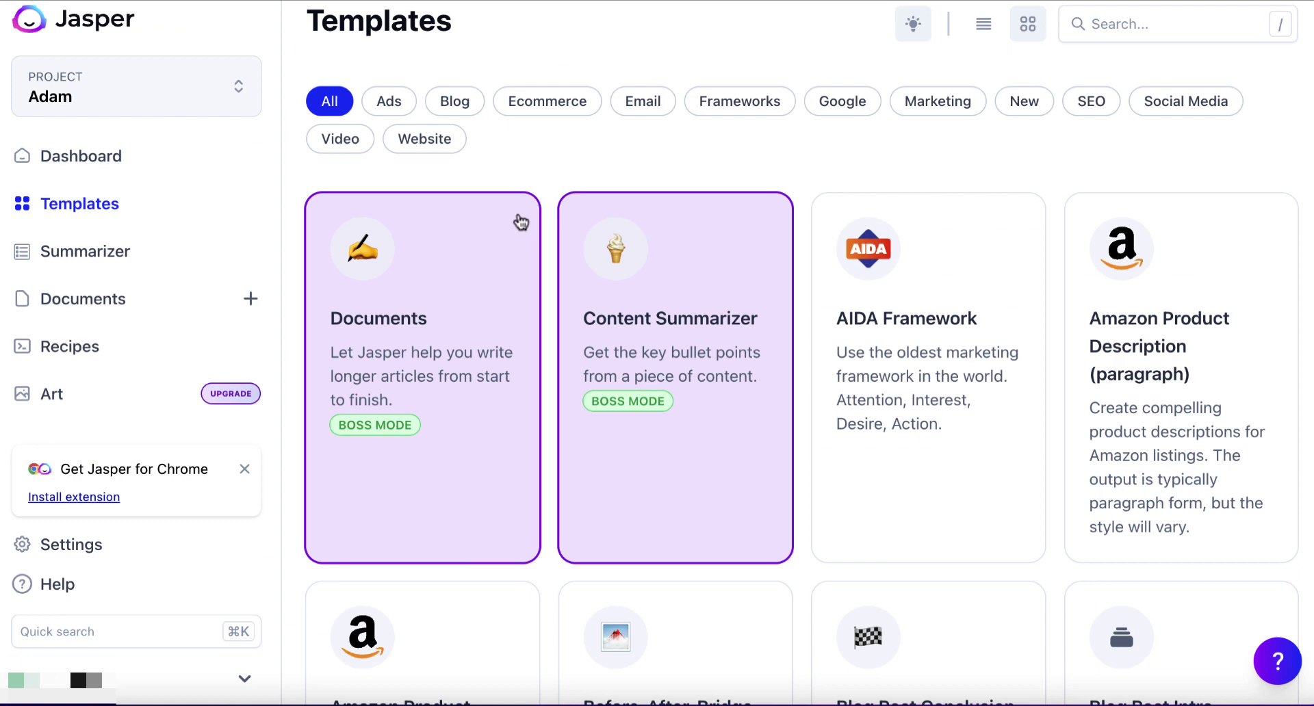
{"action": "scroll", "coordinate": [619, 323], "scroll_direction": "down", "scroll_amount": 5}
{"action": "scroll", "coordinate": [620, 320], "scroll_direction": "down", "scroll_amount": 2}
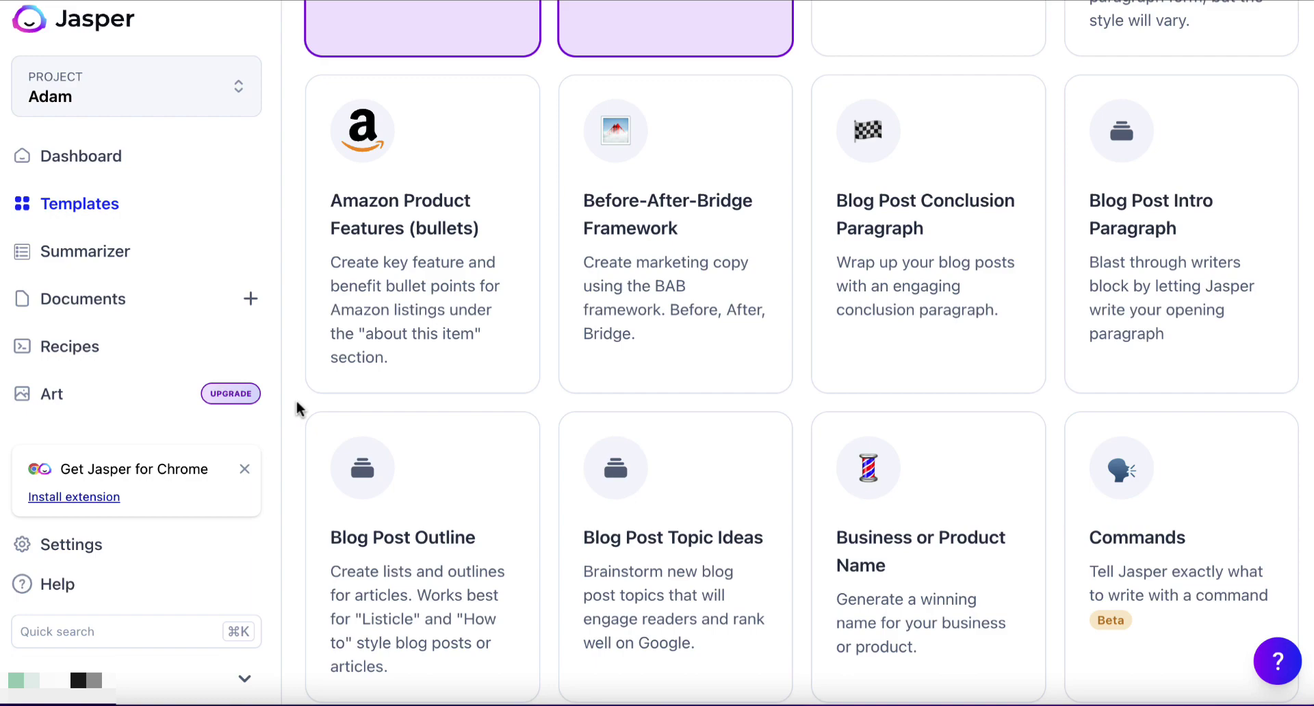
{"action": "scroll", "coordinate": [297, 400], "scroll_direction": "down", "scroll_amount": 10}
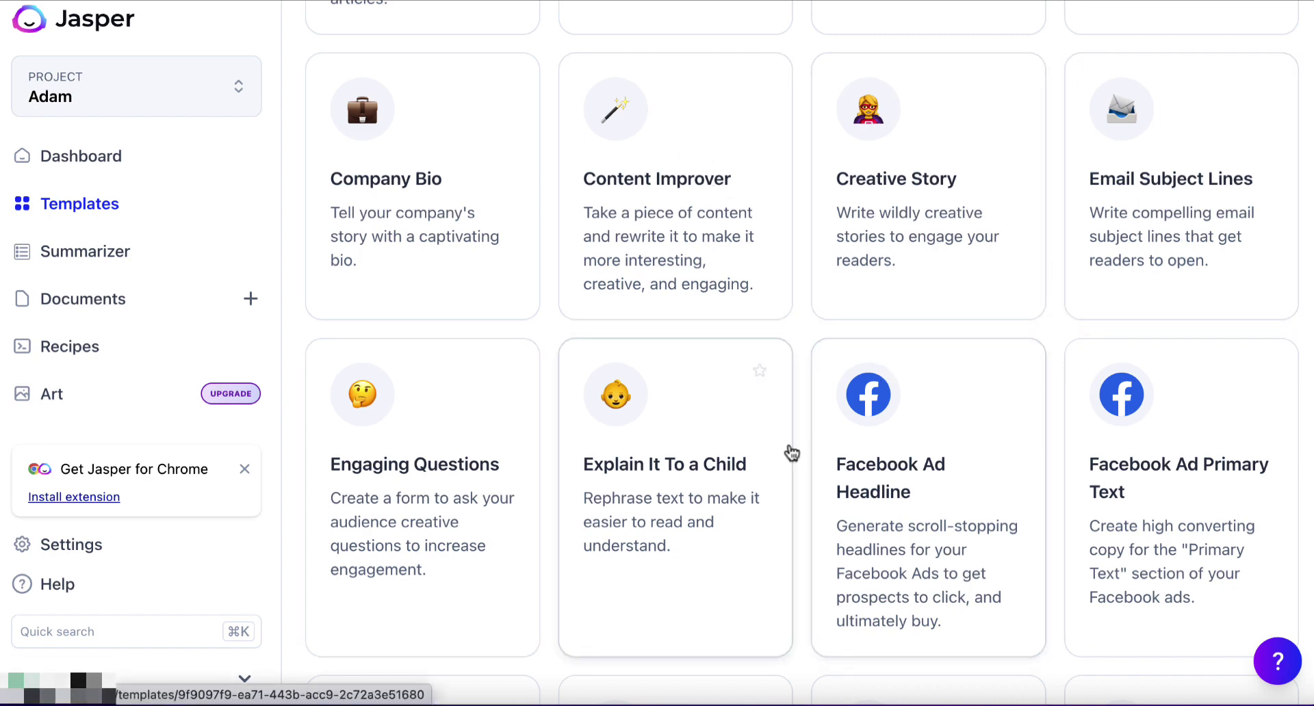
{"action": "scroll", "coordinate": [815, 477], "scroll_direction": "down", "scroll_amount": 3}
{"action": "scroll", "coordinate": [816, 478], "scroll_direction": "up", "scroll_amount": 2}
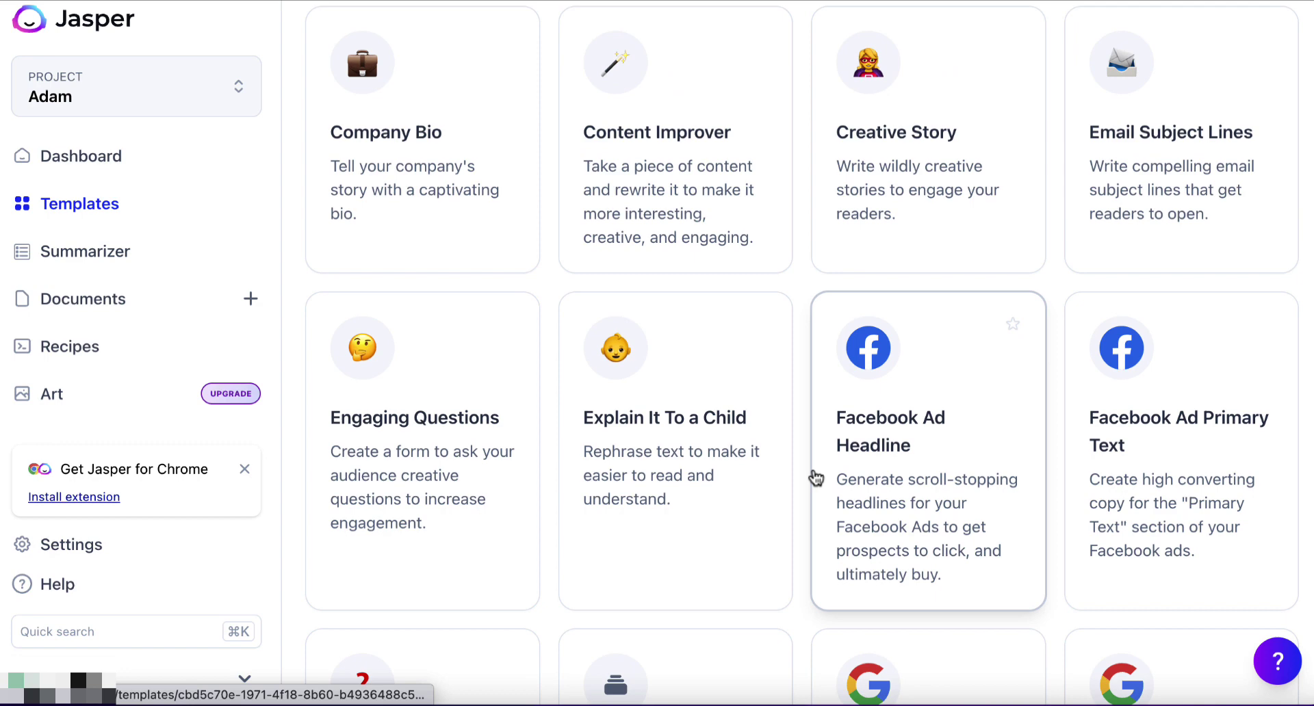
{"action": "left_click", "coordinate": [897, 483]}
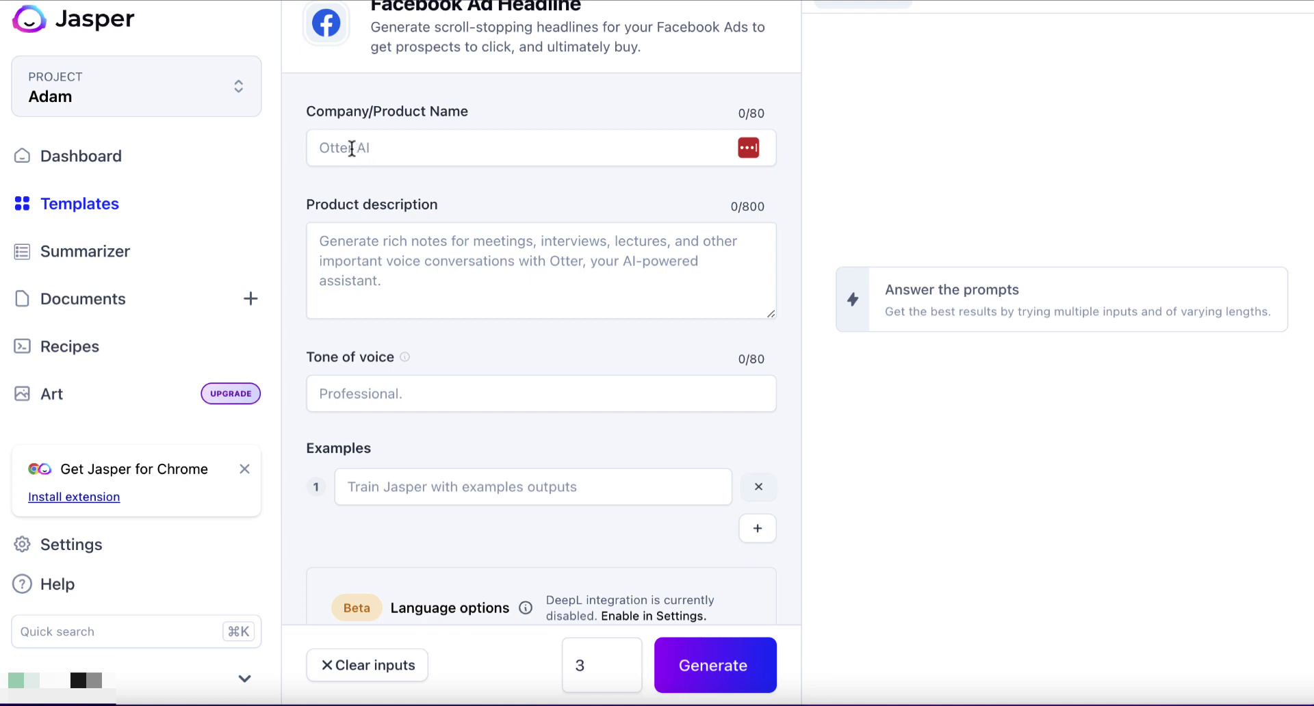
Step: Generate 3 Facebook ad headlines for Best Fragrances, with the product description "Essential oils that can help you get a better night's sleep"
{"action": "left_click", "coordinate": [373, 245]}
{"action": "type", "text": "Essential oils that can help you get a better night's sleep"}
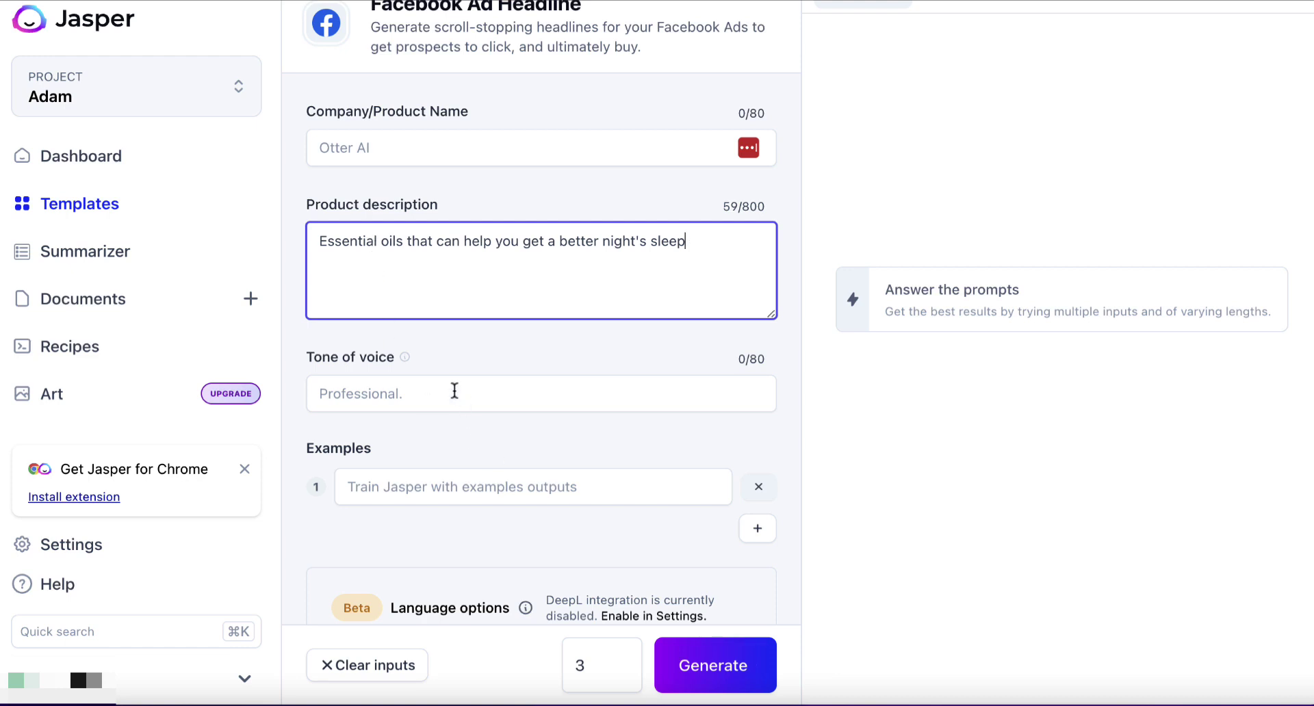
{"action": "left_click", "coordinate": [715, 667]}
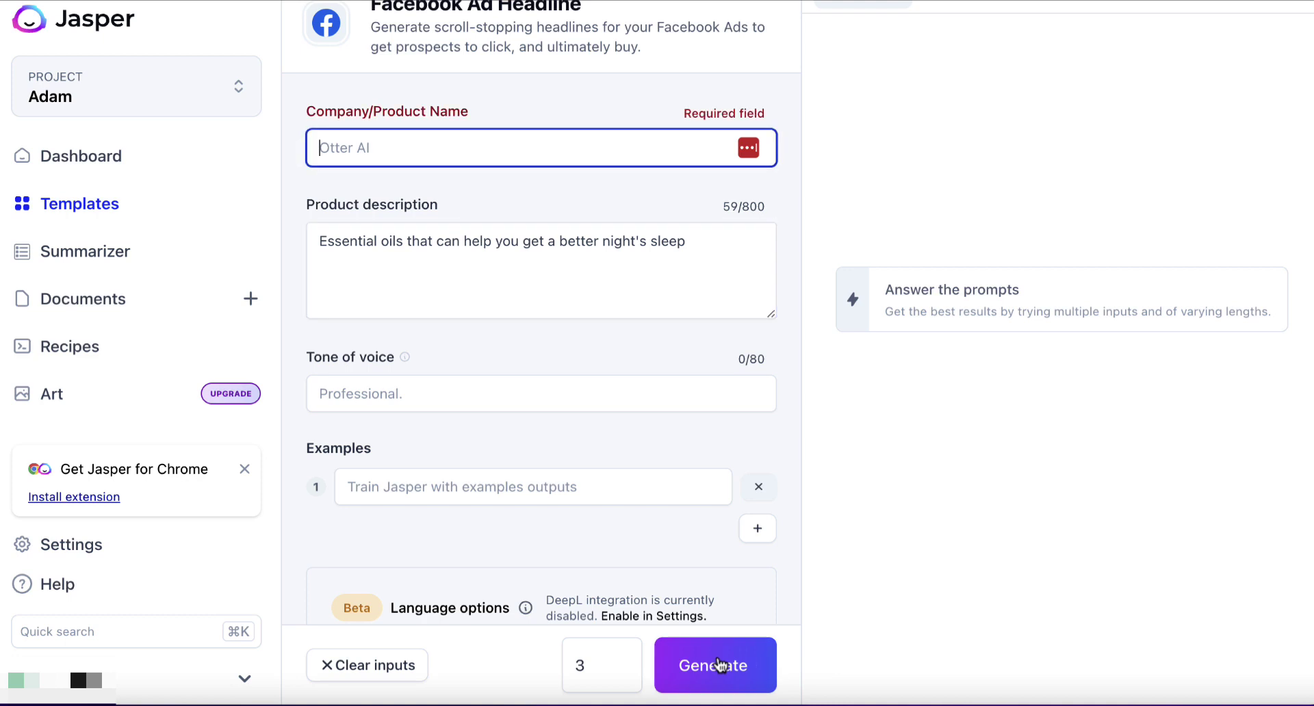
{"action": "left_click", "coordinate": [407, 142]}
{"action": "type", "text": "Best Fra"}
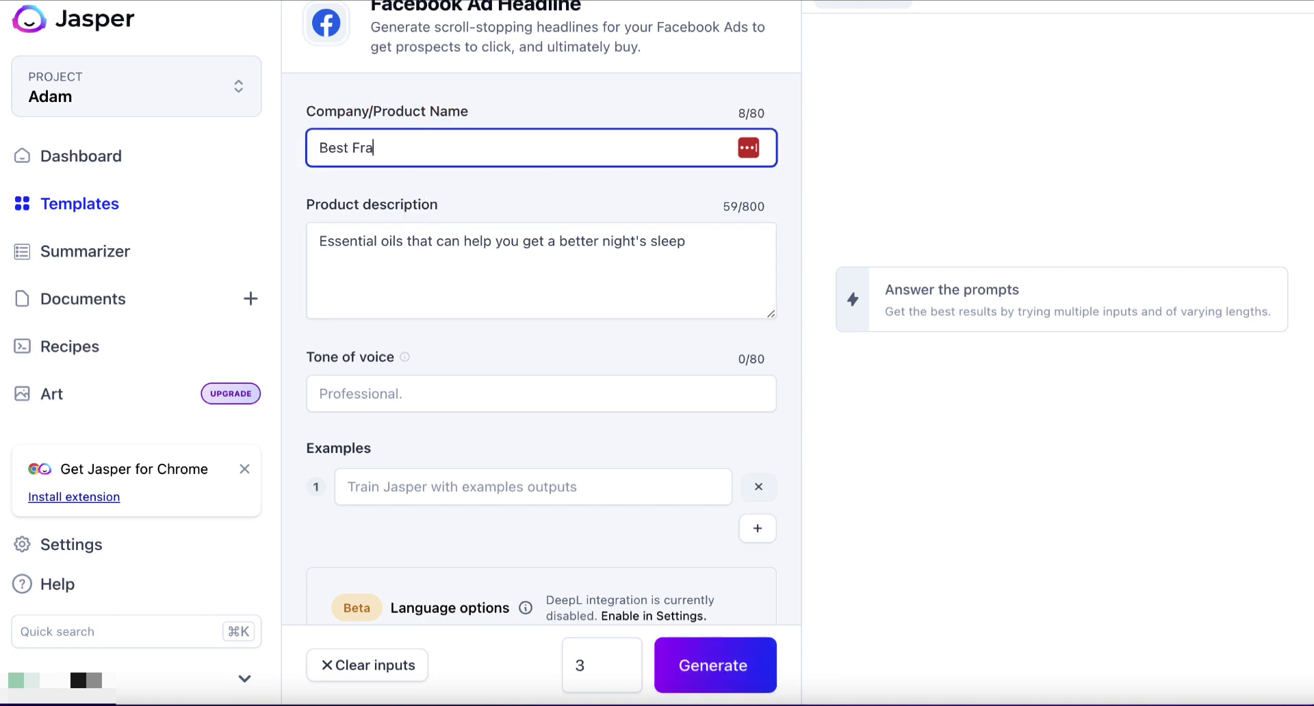
{"action": "type", "text": "grances"}
{"action": "left_click", "coordinate": [711, 665]}
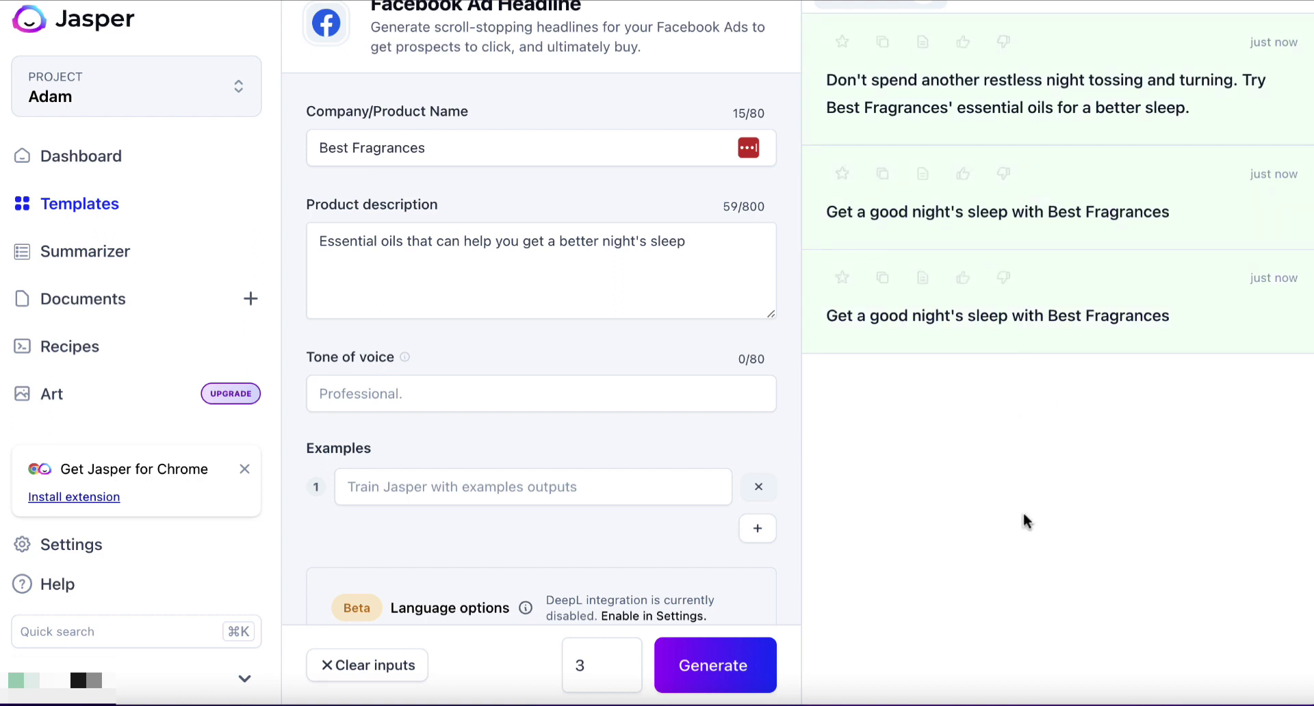
Step: Return to the template library and open the Listicle template for generating a numbered list on a topic
{"action": "left_click", "coordinate": [101, 208]}
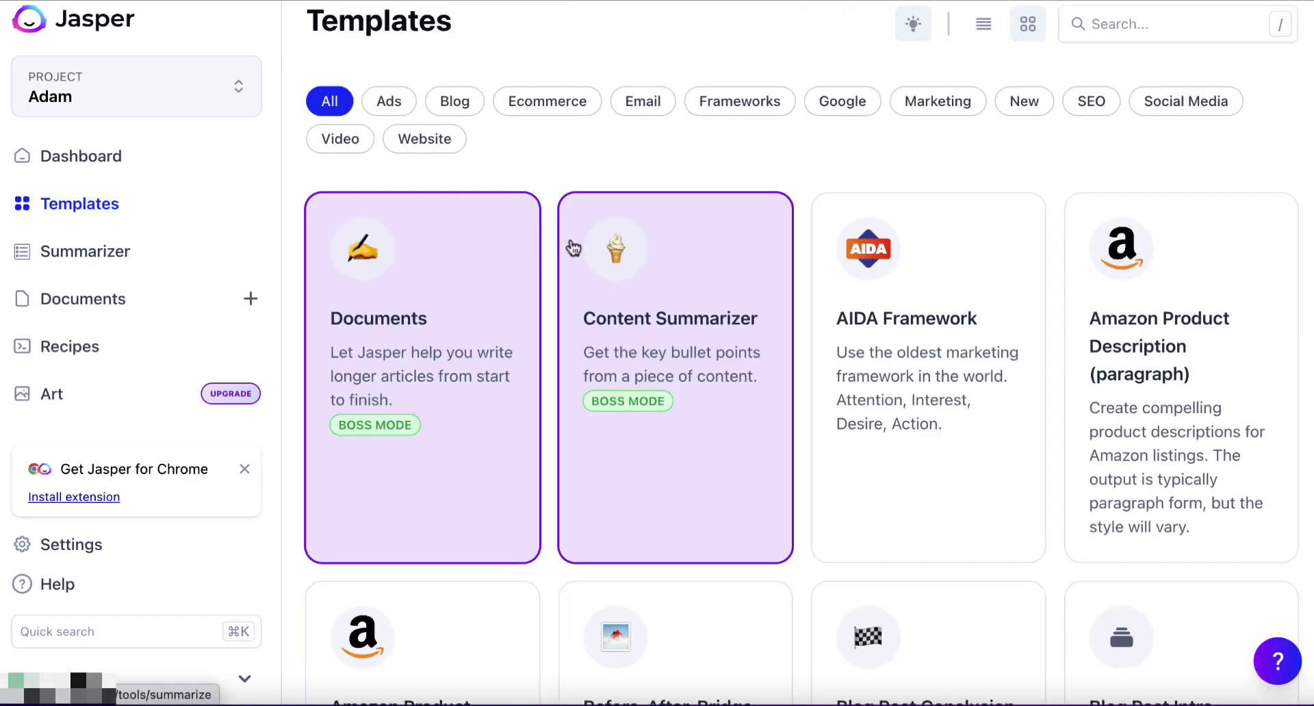
{"action": "scroll", "coordinate": [800, 519], "scroll_direction": "down", "scroll_amount": 10}
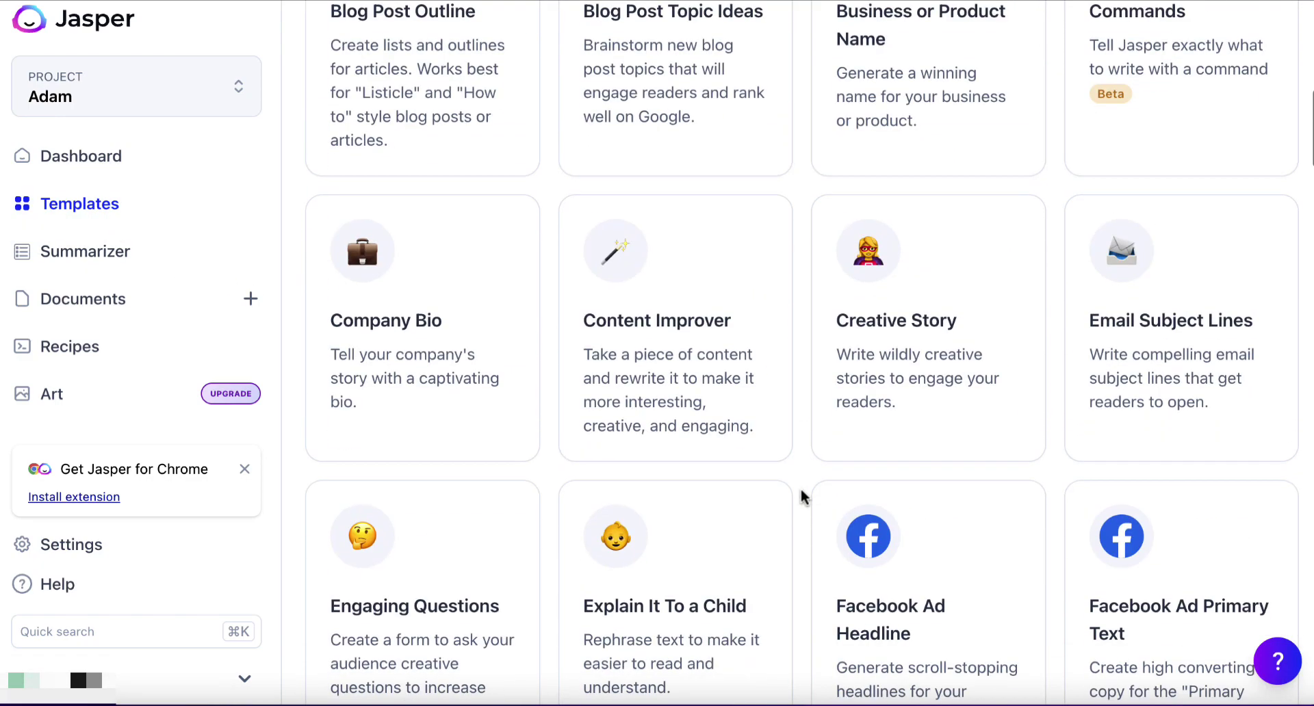
{"action": "scroll", "coordinate": [802, 498], "scroll_direction": "down", "scroll_amount": 4}
{"action": "scroll", "coordinate": [745, 452], "scroll_direction": "down", "scroll_amount": 3}
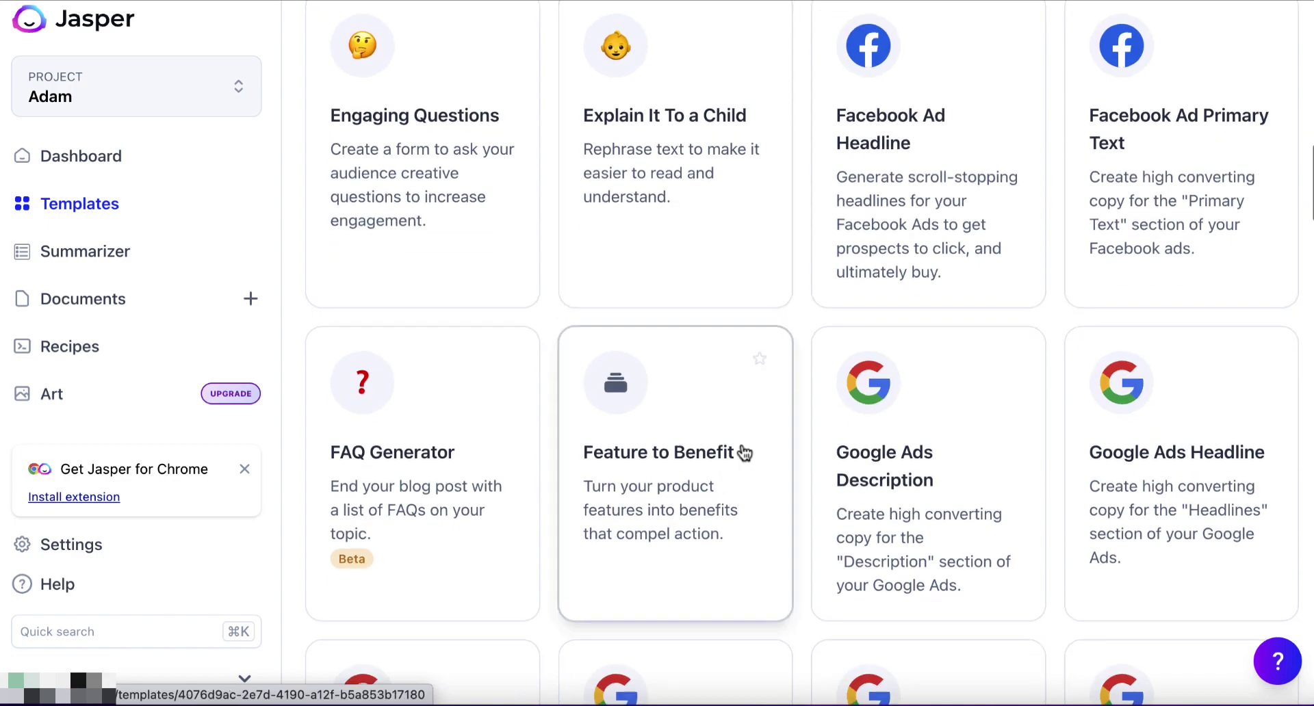
{"action": "scroll", "coordinate": [746, 452], "scroll_direction": "down", "scroll_amount": 3}
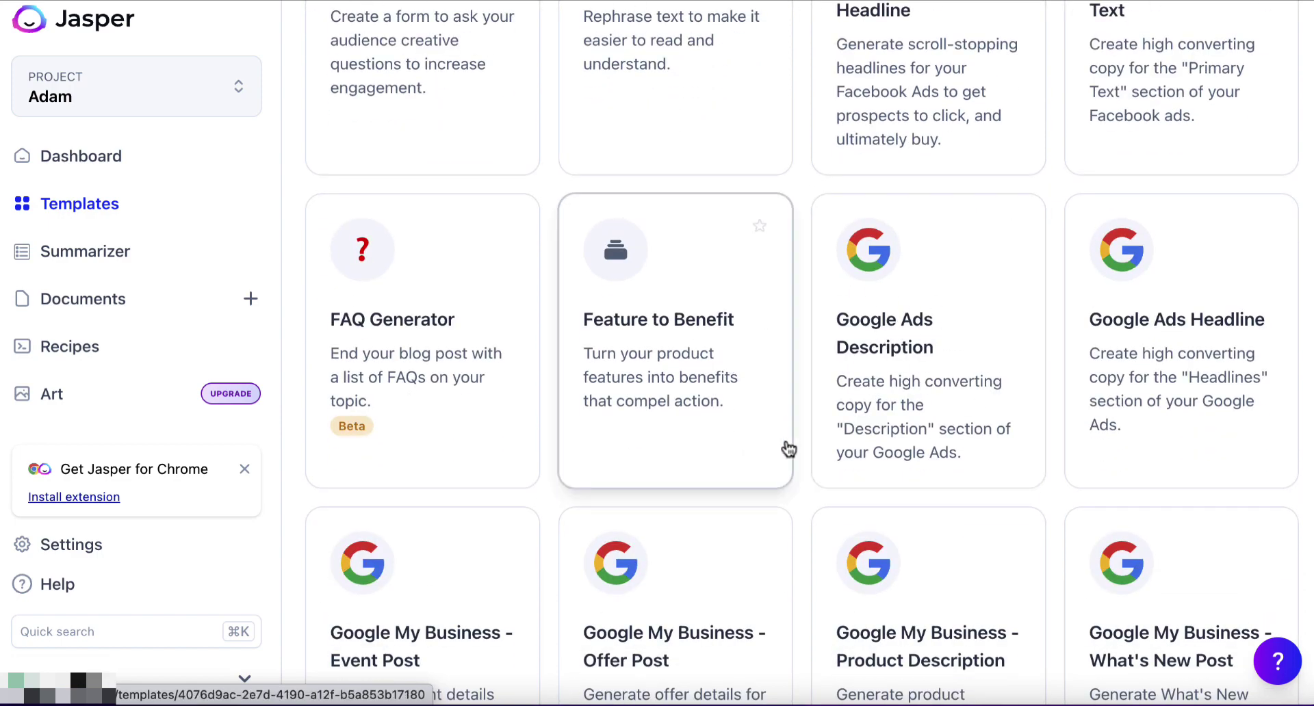
{"action": "scroll", "coordinate": [787, 449], "scroll_direction": "down", "scroll_amount": 6}
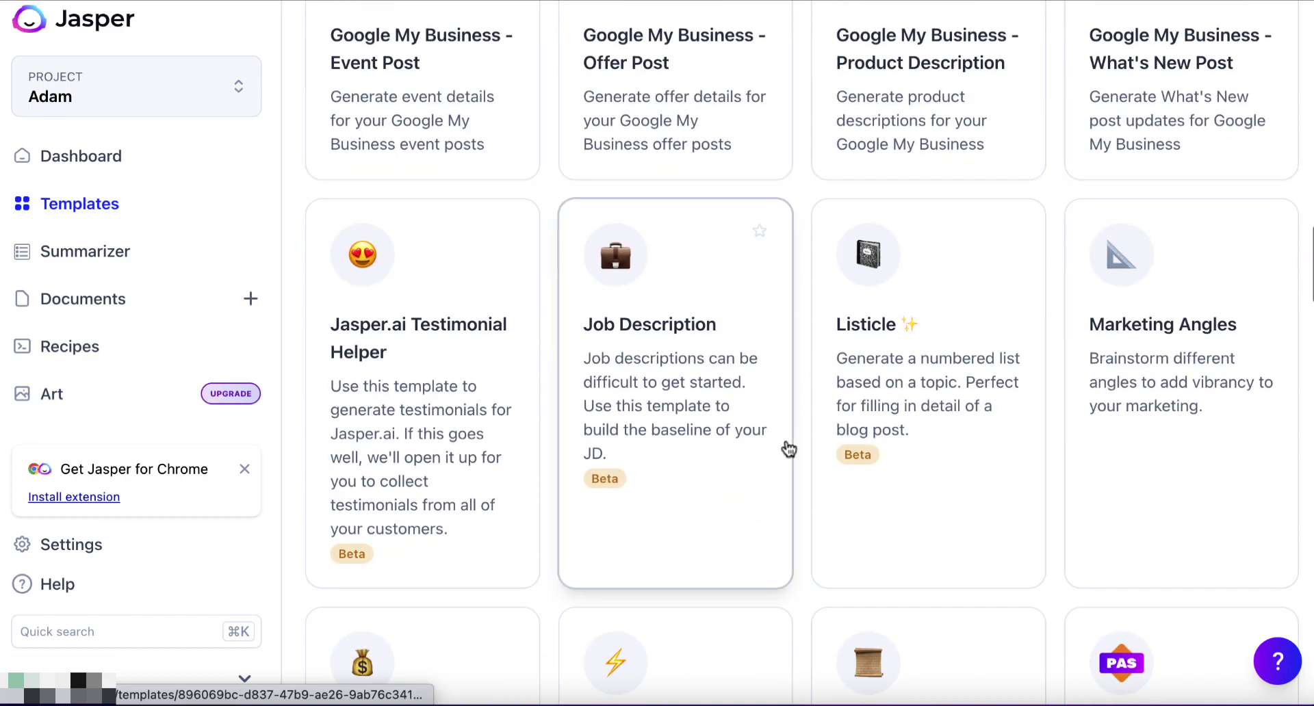
{"action": "scroll", "coordinate": [821, 543], "scroll_direction": "down", "scroll_amount": 4}
{"action": "scroll", "coordinate": [818, 539], "scroll_direction": "down", "scroll_amount": 2}
{"action": "scroll", "coordinate": [821, 539], "scroll_direction": "up", "scroll_amount": 2}
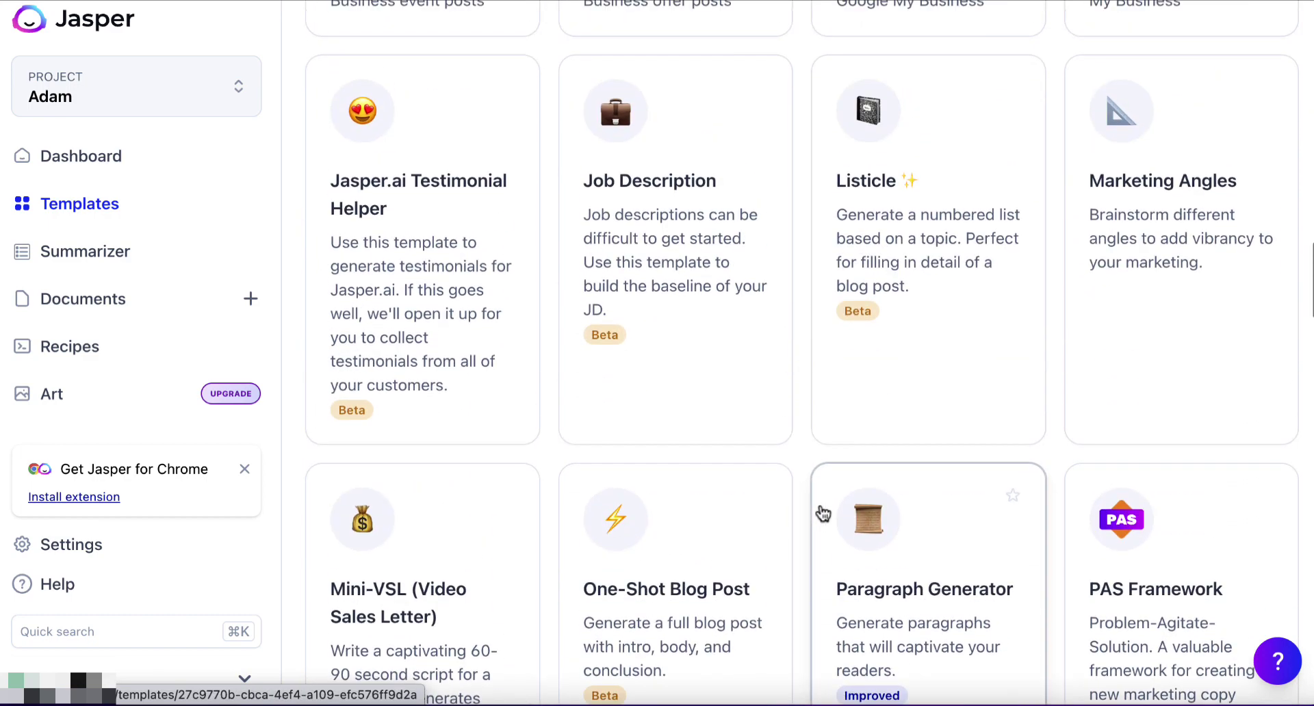
{"action": "left_click", "coordinate": [908, 269]}
{"action": "left_click", "coordinate": [393, 142]}
{"action": "type", "text": "Essent"}
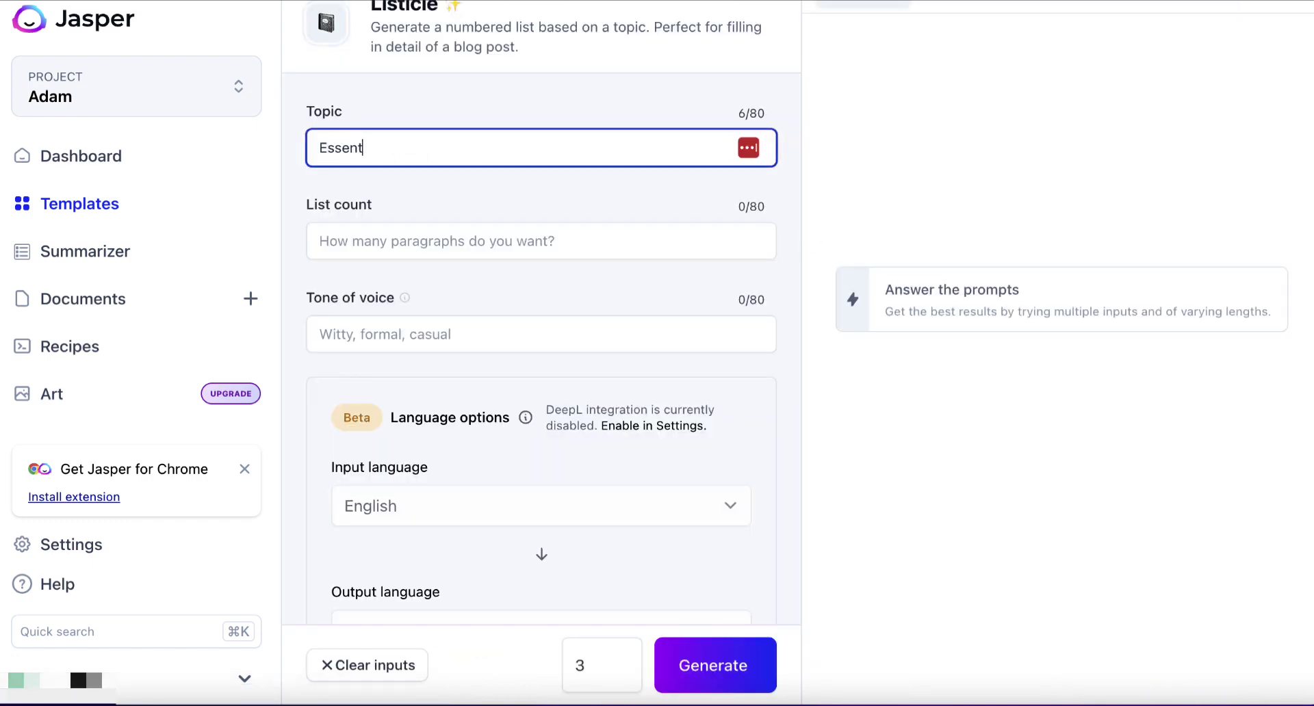
{"action": "type", "text": "ial OPiils for a"}
Step: Copy the title "Best Essential Oils for Sleep" from the Word article and use it as the listicle's topic
{"action": "left_click", "coordinate": [533, 697]}
{"action": "left_click_drag", "start_coordinate": [548, 197], "coordinate": [505, 55]}
{"action": "key", "text": "super+c"}
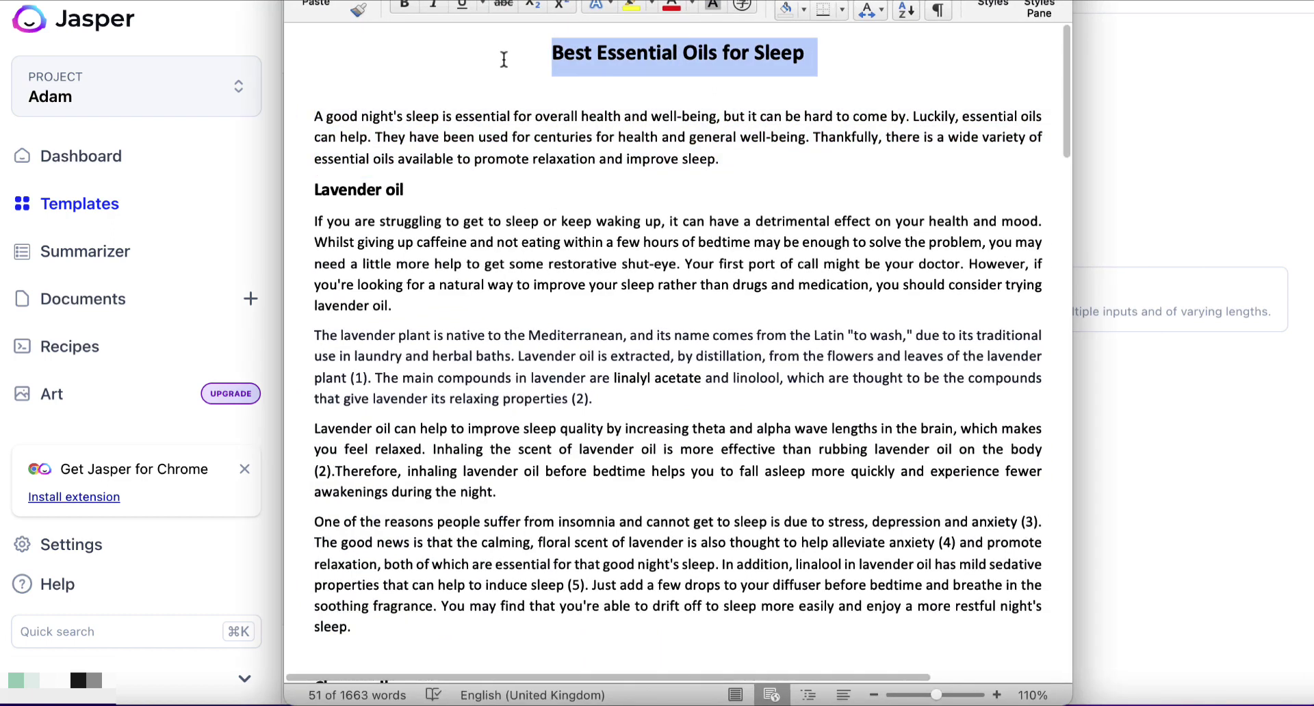
{"action": "left_click", "coordinate": [1116, 114]}
{"action": "left_click_drag", "start_coordinate": [484, 143], "coordinate": [287, 150]}
{"action": "key", "text": "super+v"}
Step: Generate 3 listicle outputs with a list count of 3 and read through the results
{"action": "left_click", "coordinate": [354, 241]}
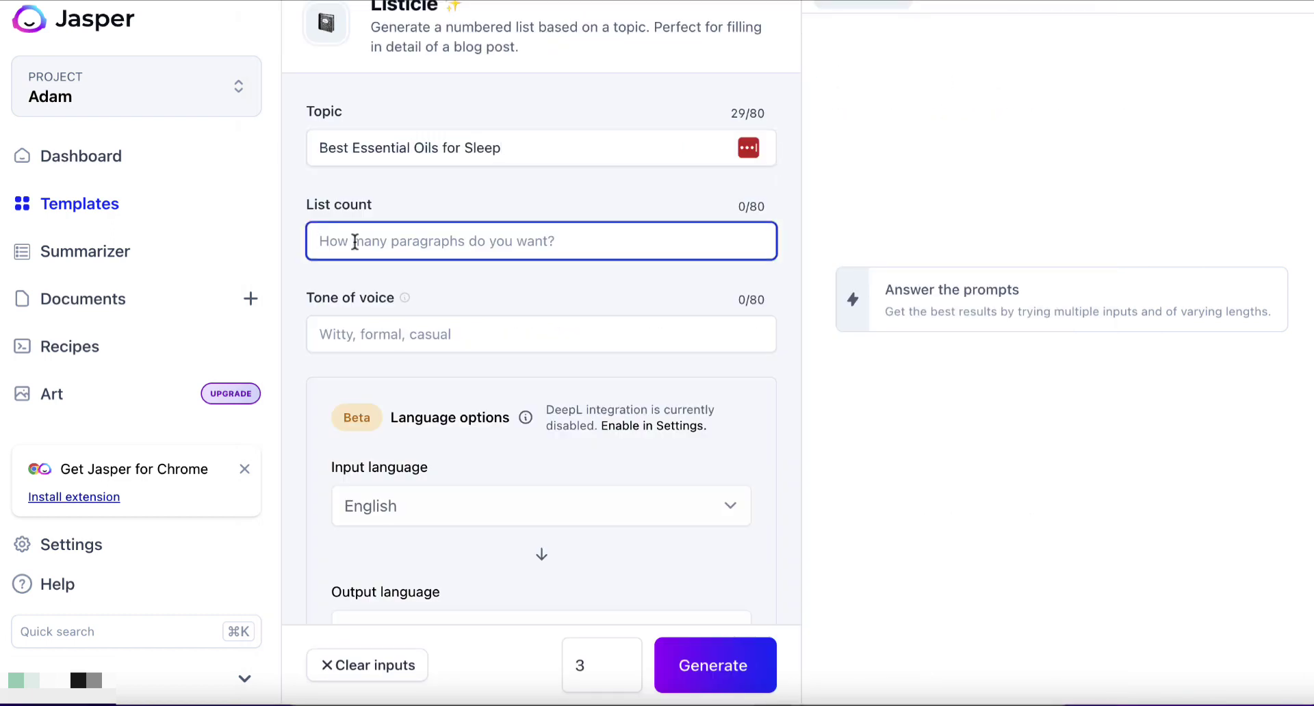
{"action": "type", "text": "3"}
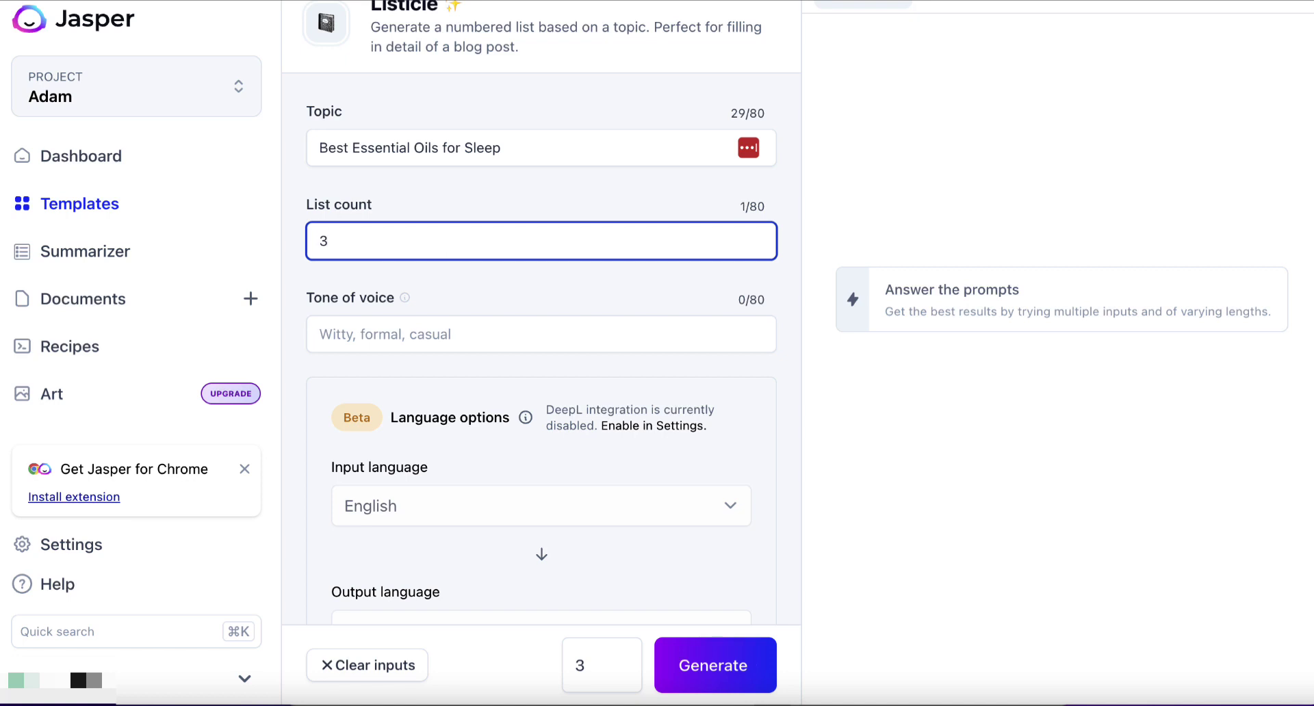
{"action": "left_click", "coordinate": [715, 665]}
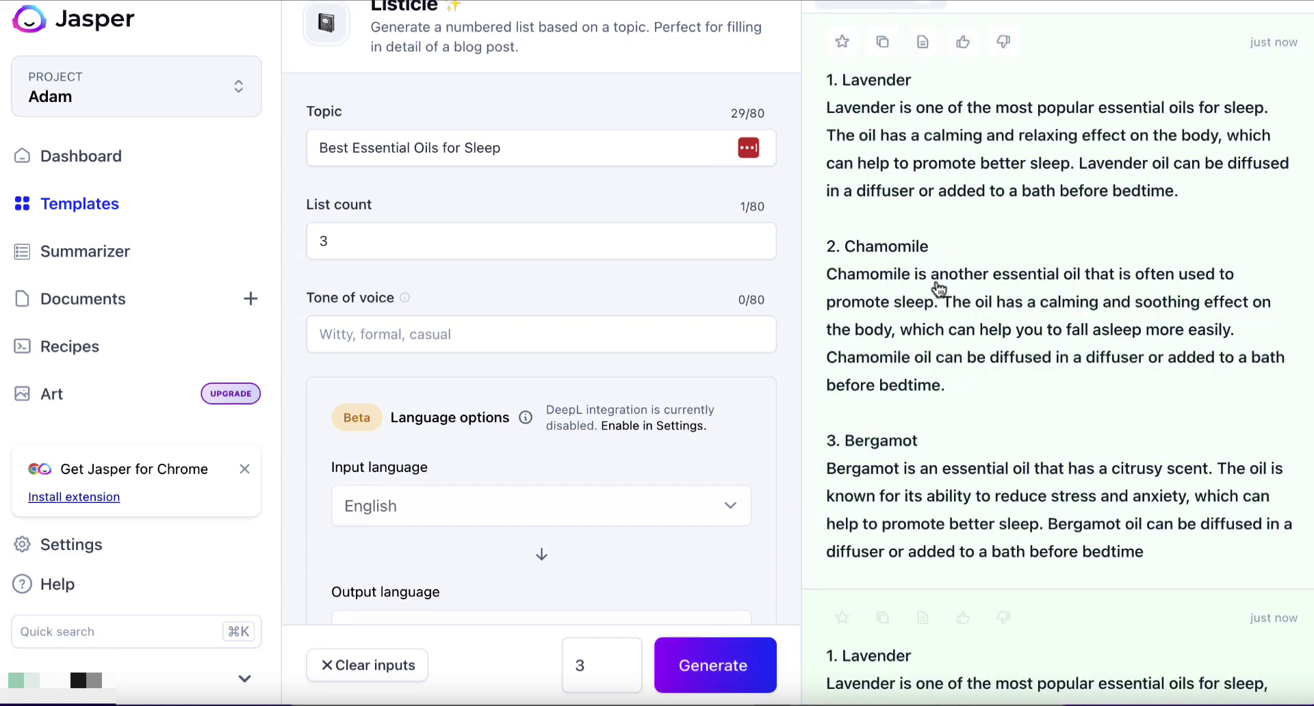
{"action": "scroll", "coordinate": [984, 429], "scroll_direction": "down", "scroll_amount": 8}
{"action": "scroll", "coordinate": [982, 430], "scroll_direction": "down", "scroll_amount": 6}
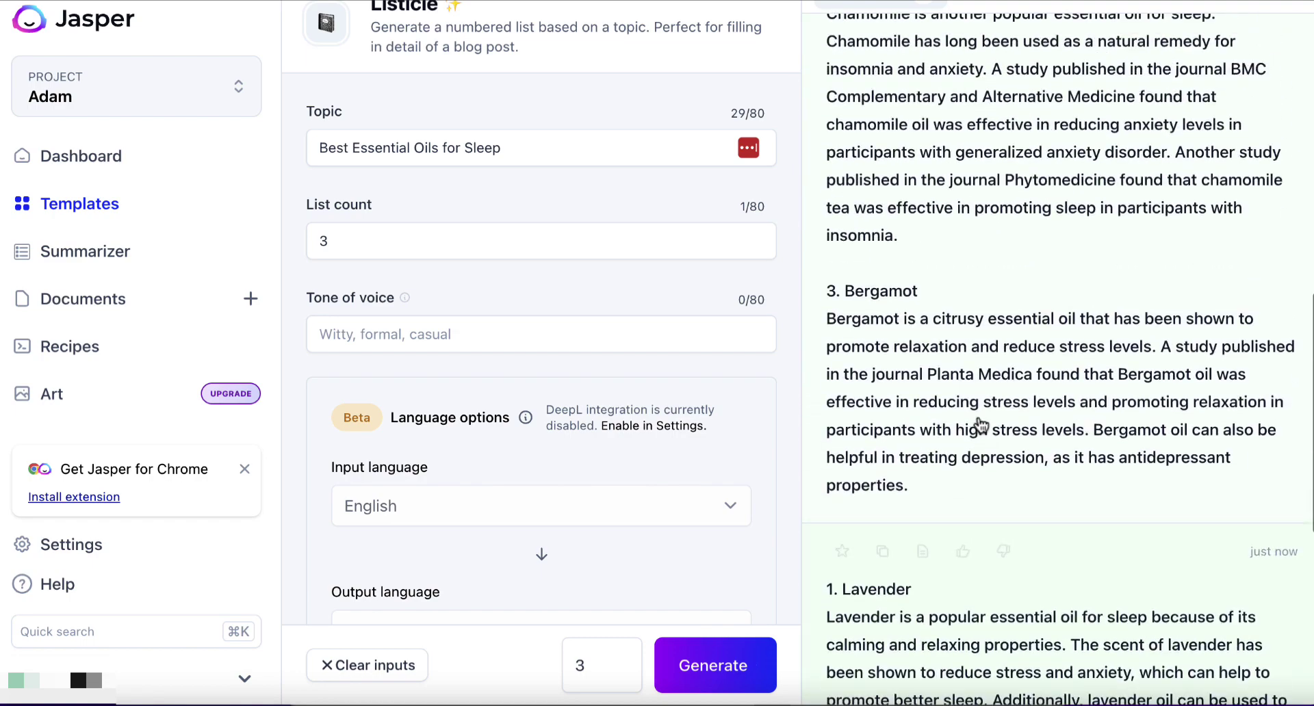
{"action": "scroll", "coordinate": [1004, 320], "scroll_direction": "up", "scroll_amount": 2}
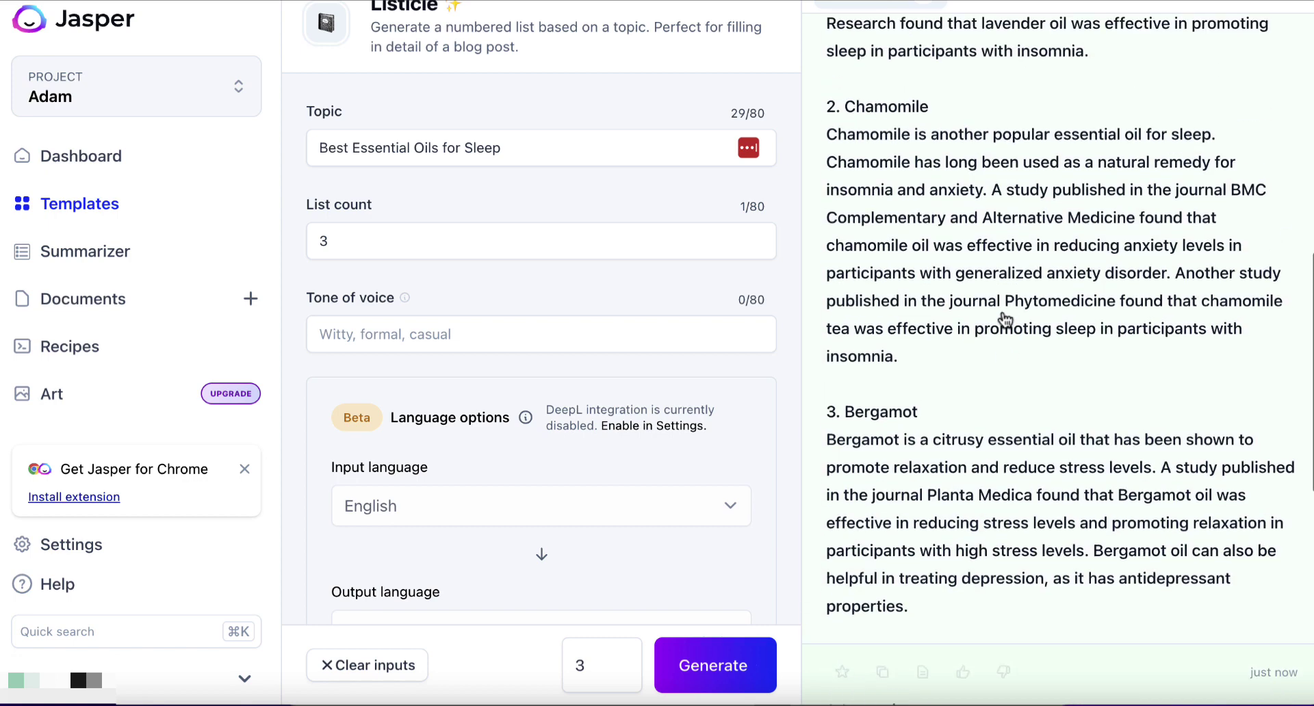
{"action": "scroll", "coordinate": [1005, 321], "scroll_direction": "up", "scroll_amount": 2}
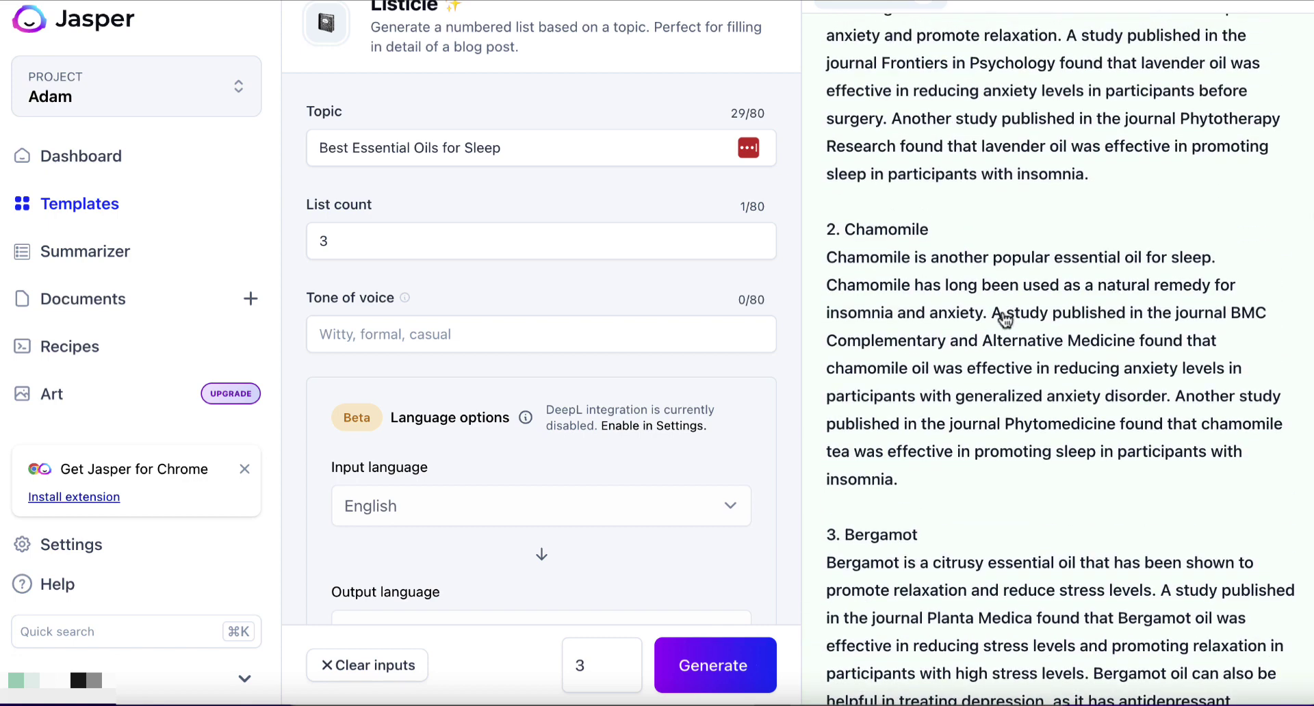
Step: Open the Pinterest Pin Title & Description template from the template library, ready for entering the pin's description
{"action": "left_click", "coordinate": [94, 215]}
{"action": "scroll", "coordinate": [757, 387], "scroll_direction": "down", "scroll_amount": 10}
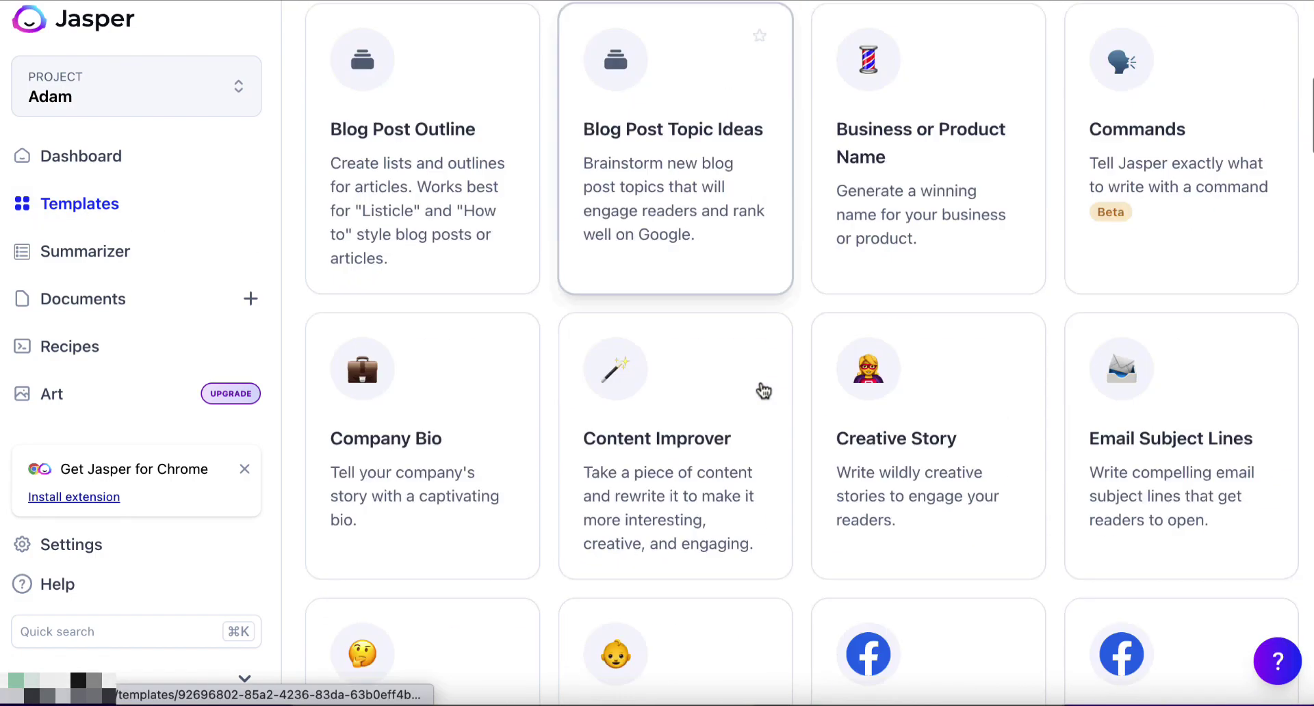
{"action": "scroll", "coordinate": [763, 391], "scroll_direction": "down", "scroll_amount": 15}
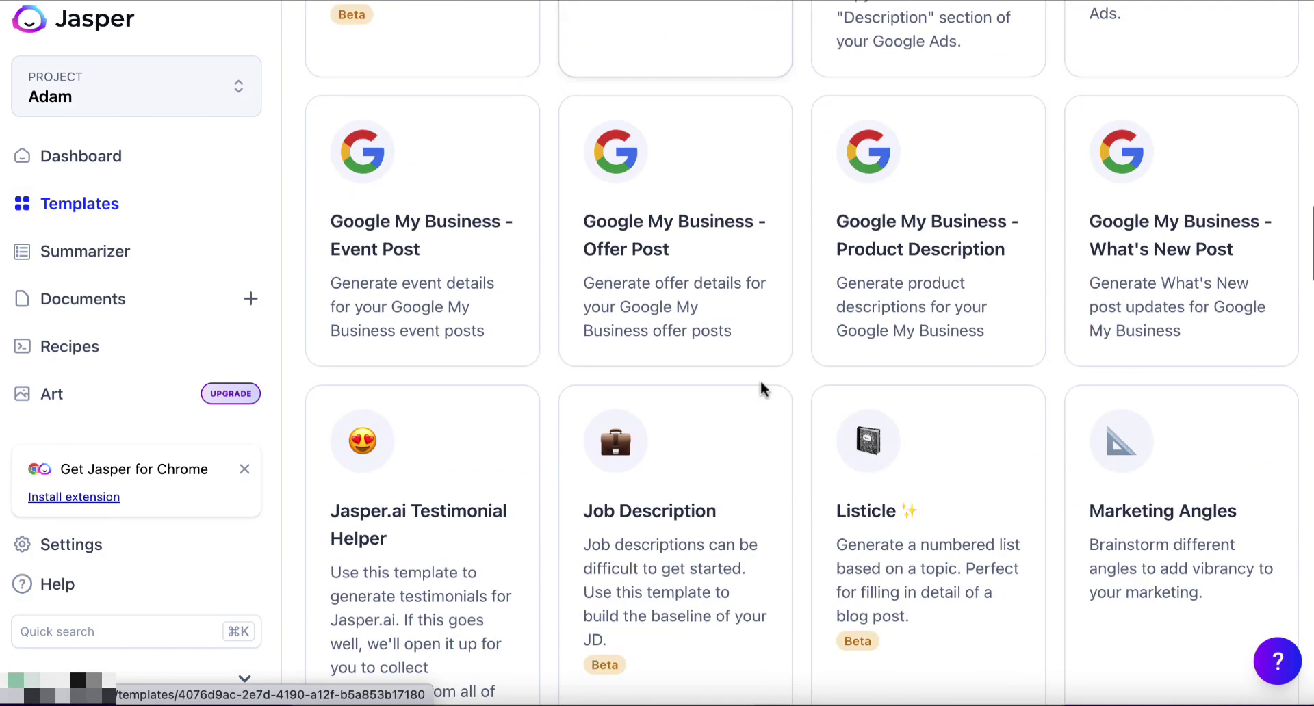
{"action": "scroll", "coordinate": [764, 392], "scroll_direction": "down", "scroll_amount": 5}
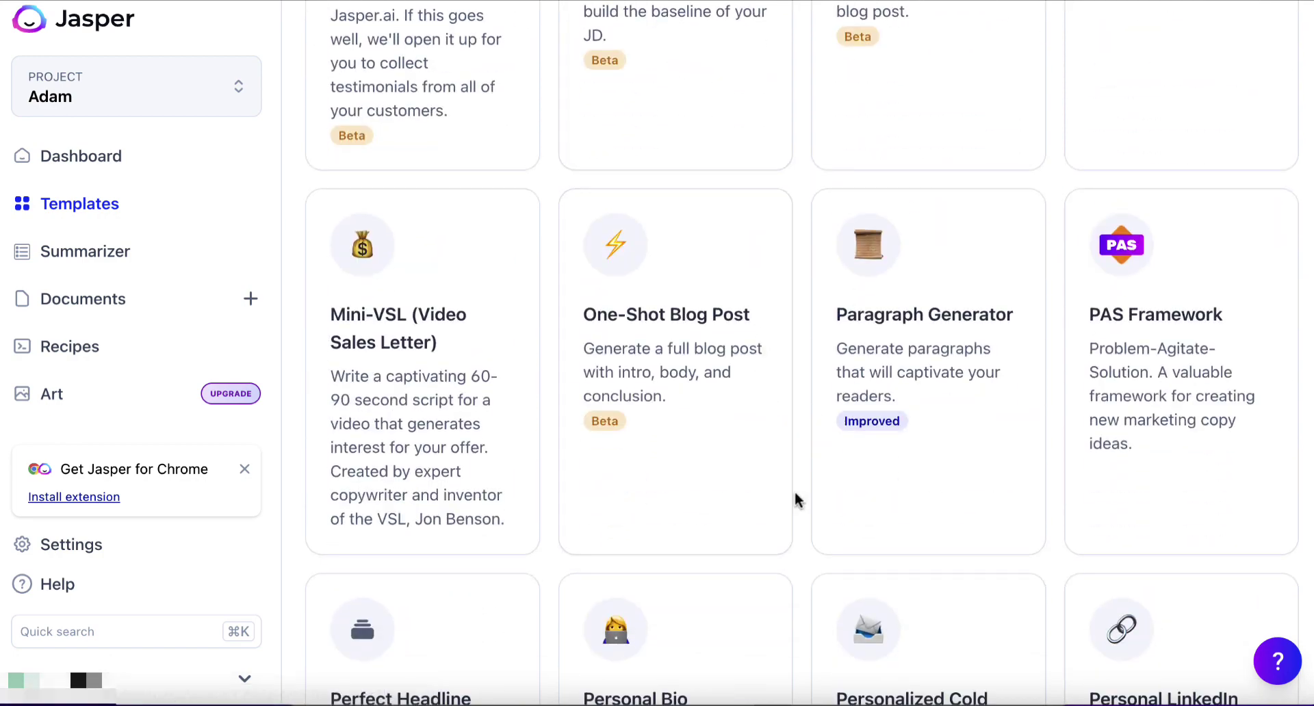
{"action": "scroll", "coordinate": [794, 491], "scroll_direction": "down", "scroll_amount": 5}
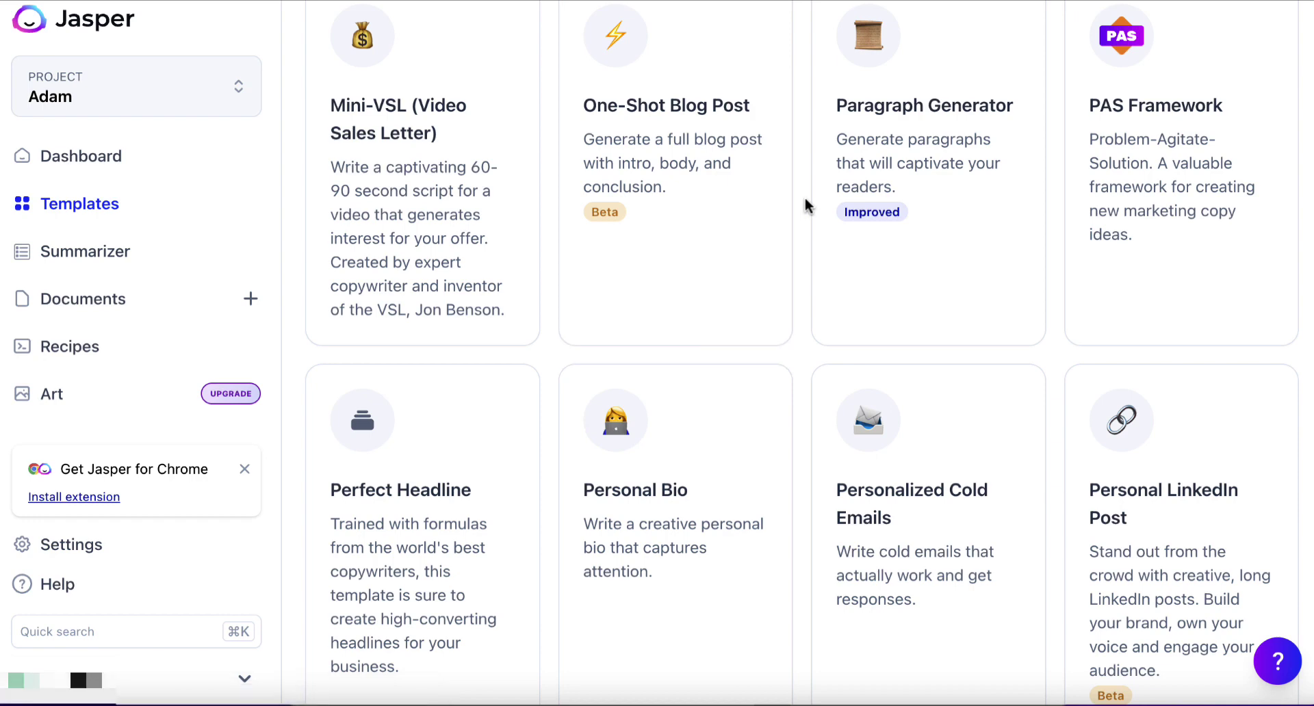
{"action": "scroll", "coordinate": [800, 399], "scroll_direction": "down", "scroll_amount": 4}
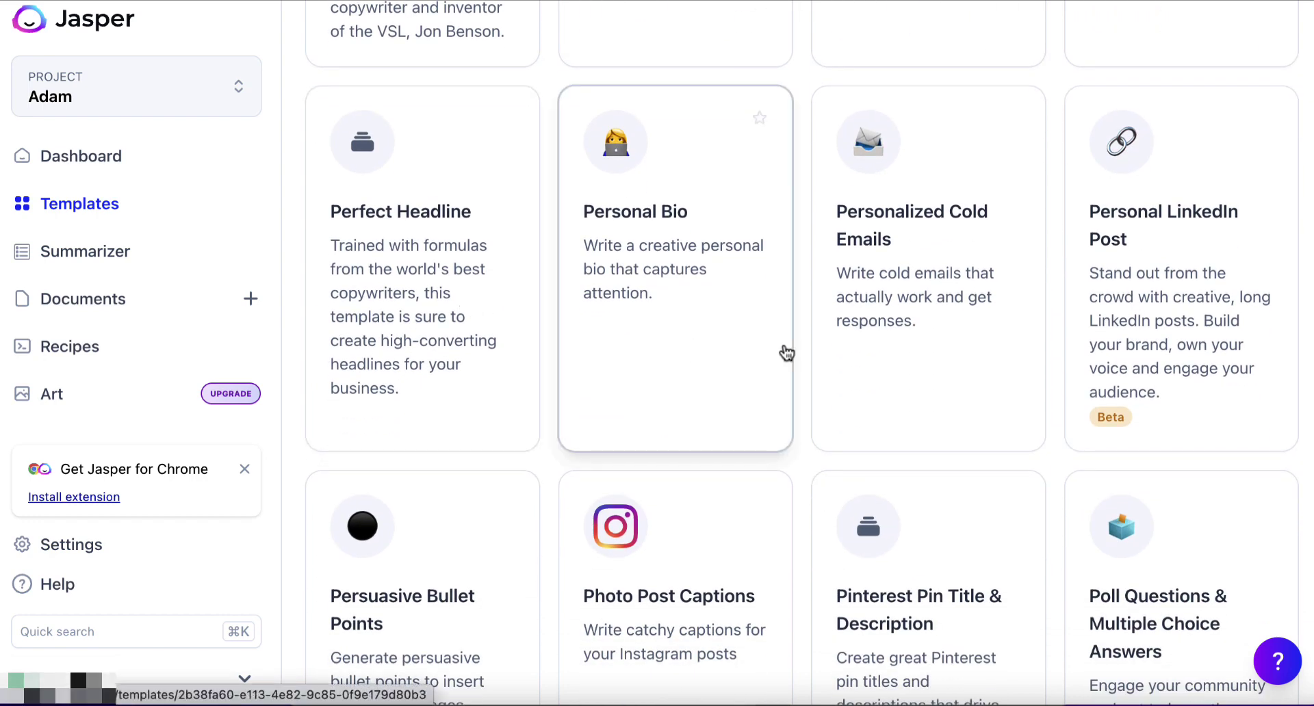
{"action": "scroll", "coordinate": [833, 326], "scroll_direction": "down", "scroll_amount": 5}
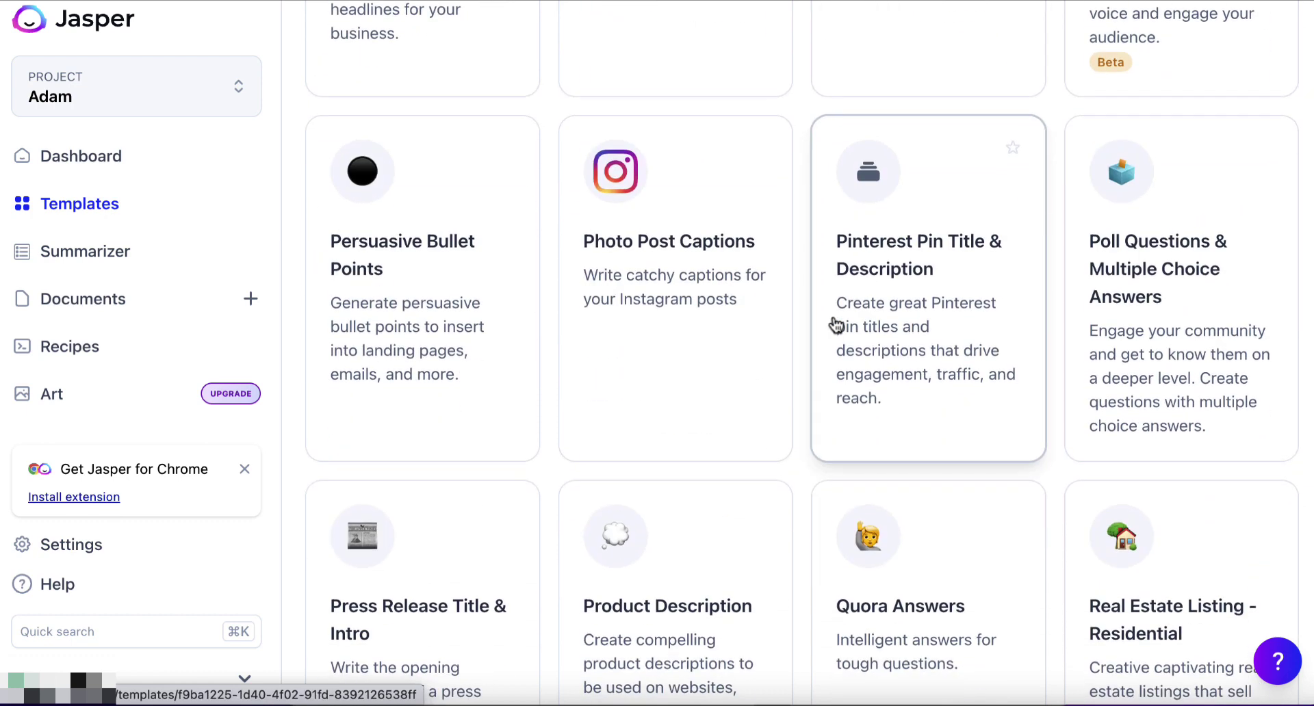
{"action": "scroll", "coordinate": [835, 326], "scroll_direction": "down", "scroll_amount": 1}
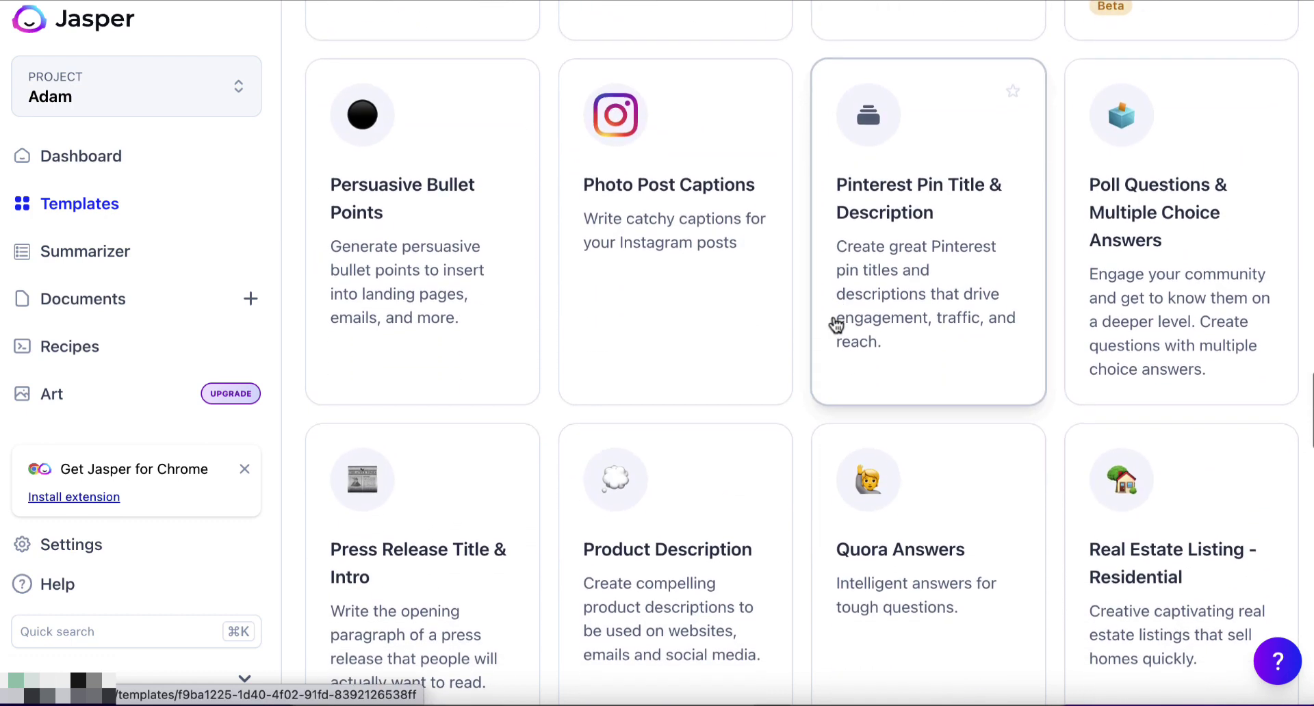
{"action": "left_click", "coordinate": [910, 297]}
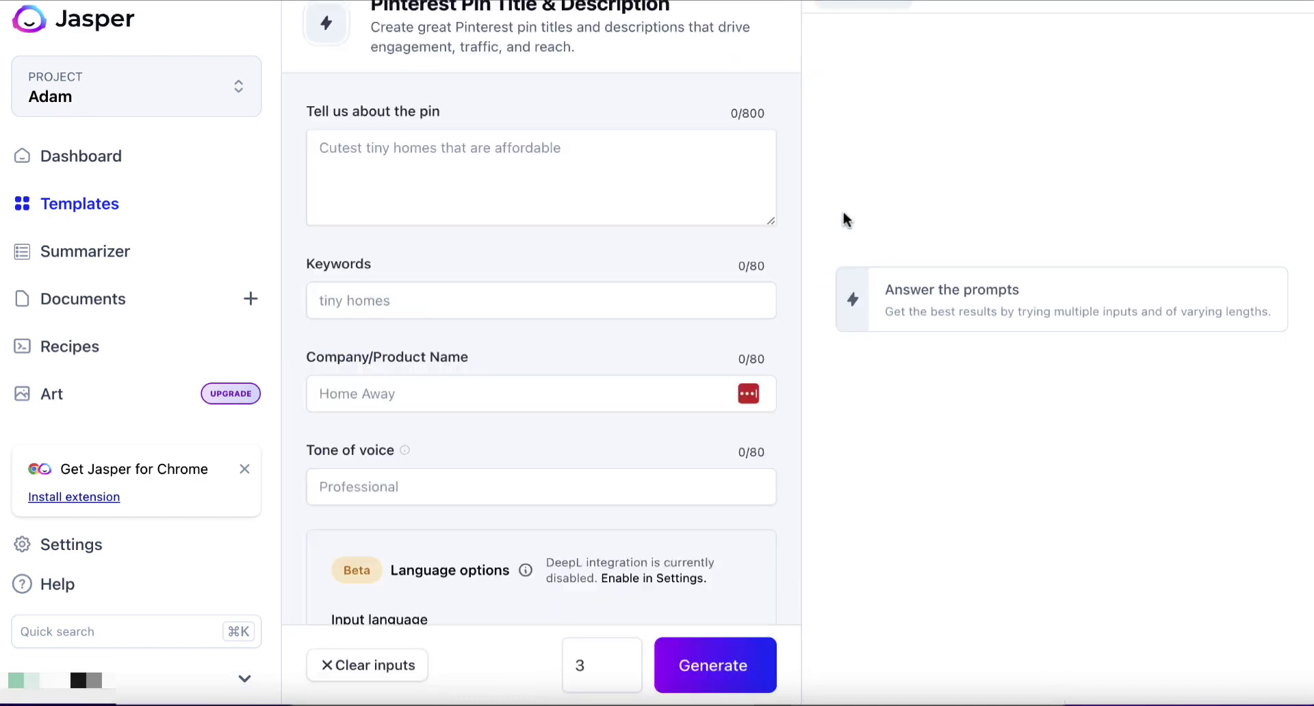
{"action": "left_click", "coordinate": [537, 156]}
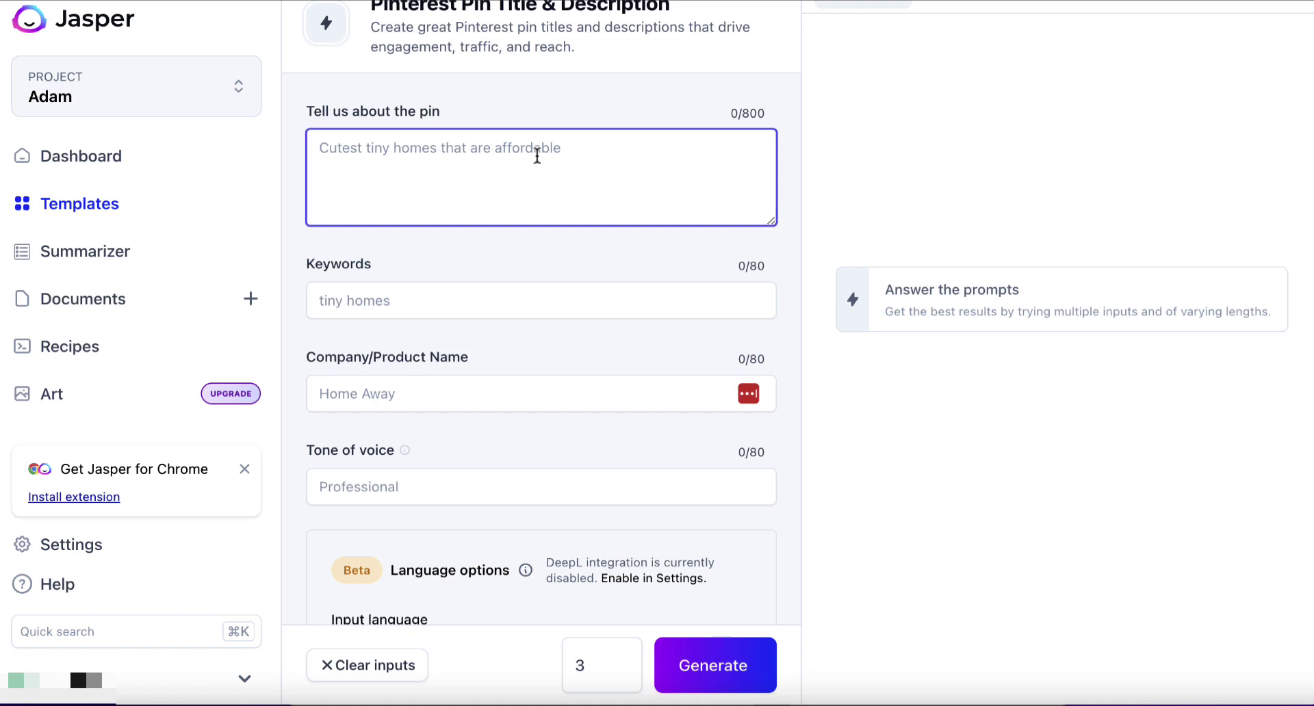
Step: Describe the pin as "Best Essential Oils for Sleep" with the keywords "Essential Oils for Sleep" and generate 3 pin titles with descriptions
{"action": "key", "text": "super+v"}
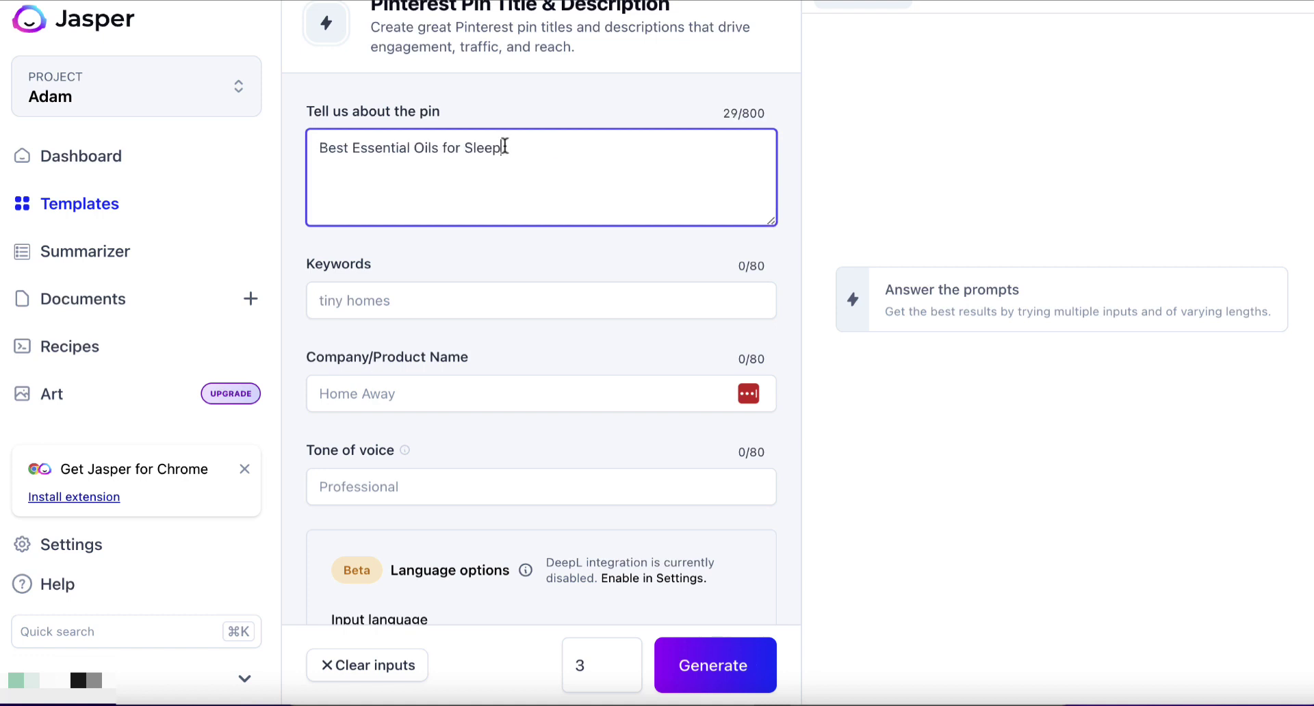
{"action": "left_click_drag", "start_coordinate": [510, 148], "coordinate": [345, 147]}
{"action": "key", "text": "super+c"}
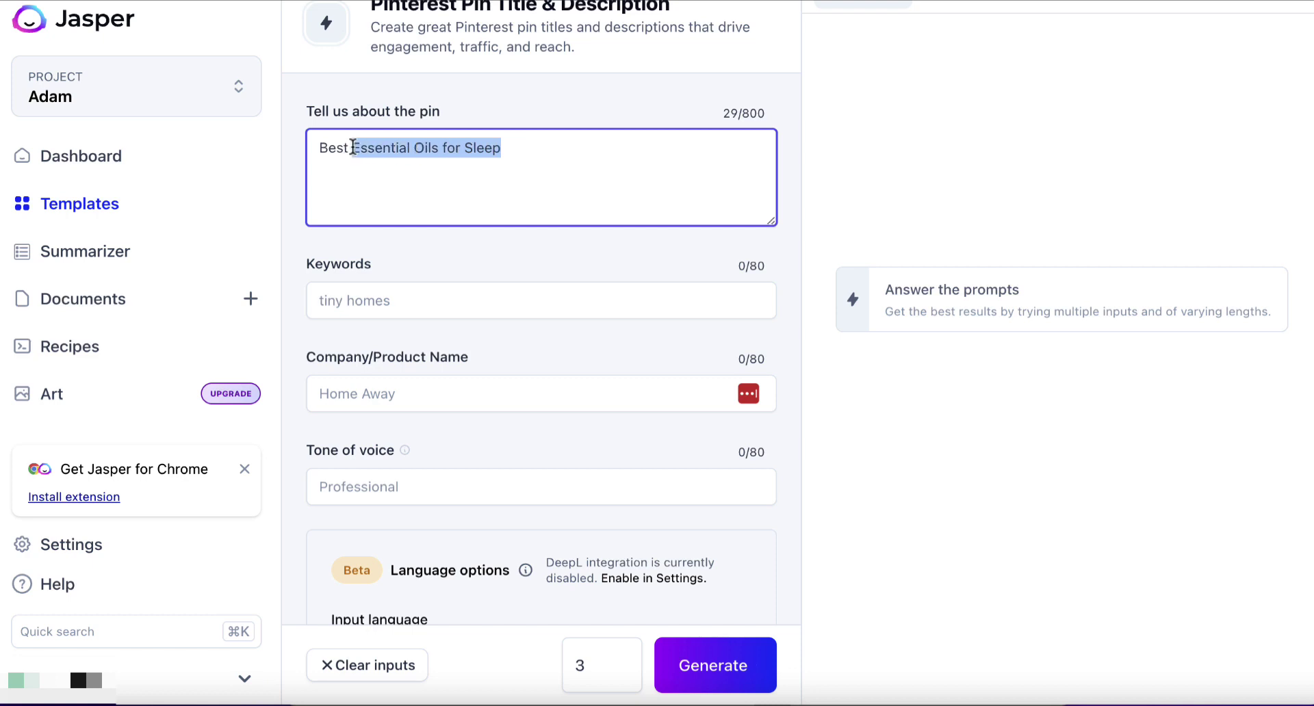
{"action": "left_click", "coordinate": [367, 299]}
{"action": "key", "text": "super+v"}
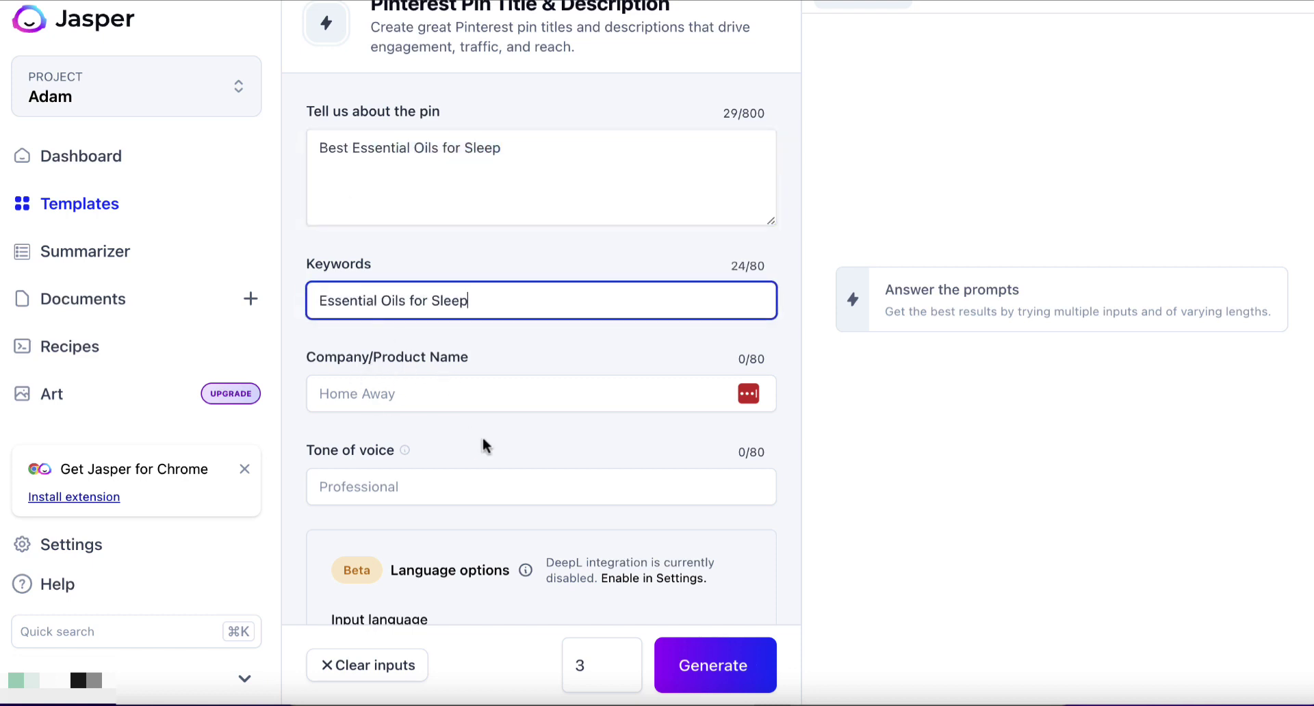
{"action": "left_click", "coordinate": [710, 665]}
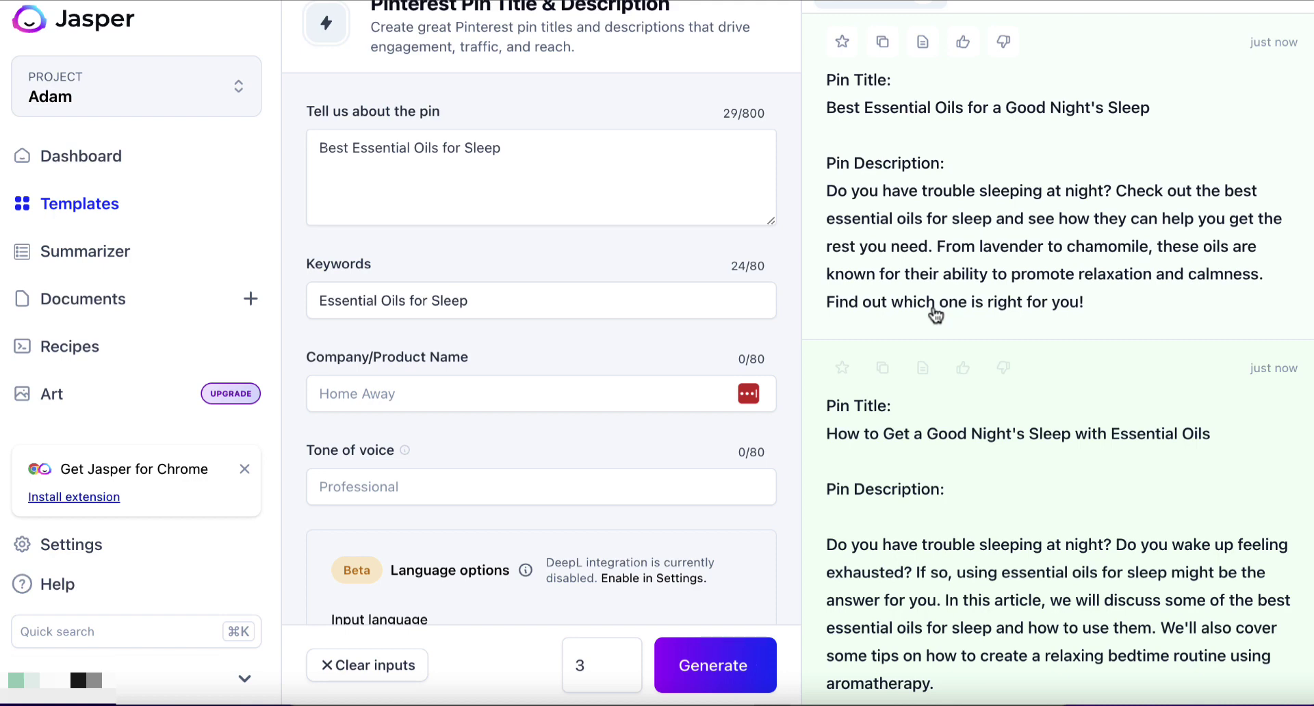
Step: Return to the template library and open the Quora Answers template
{"action": "left_click", "coordinate": [89, 207]}
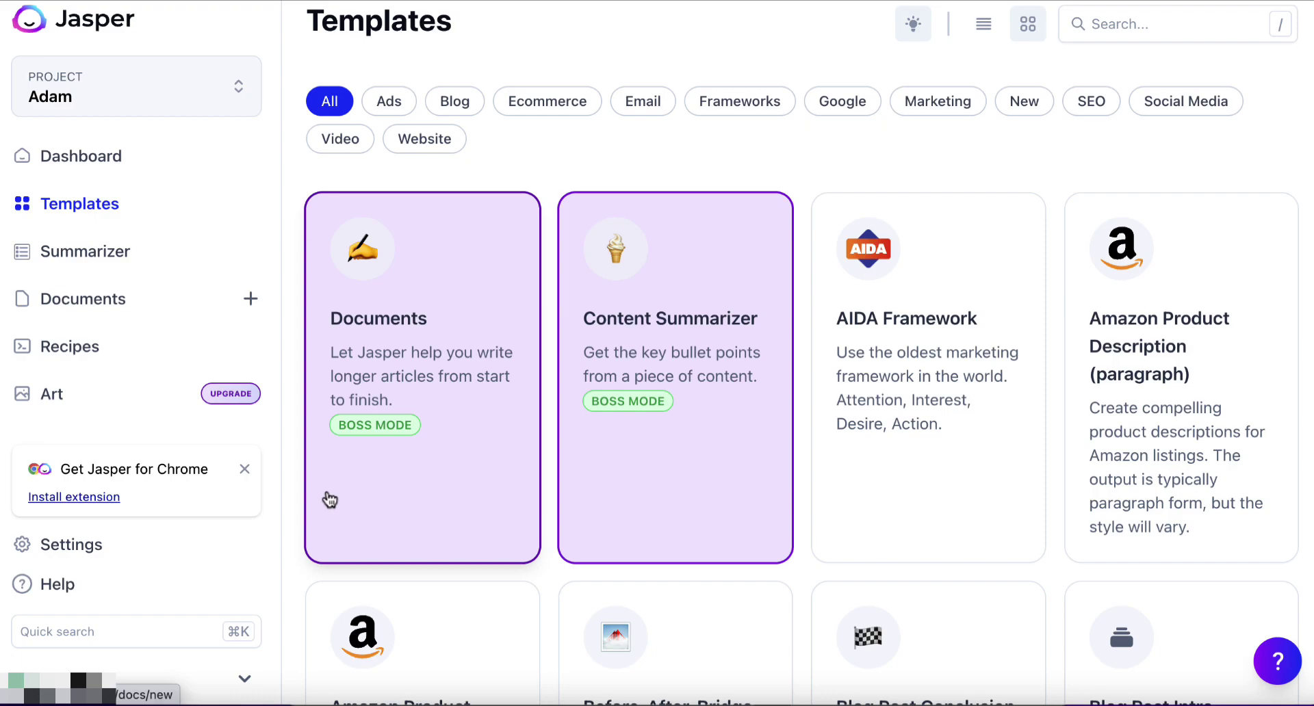
{"action": "scroll", "coordinate": [330, 500], "scroll_direction": "down", "scroll_amount": 20}
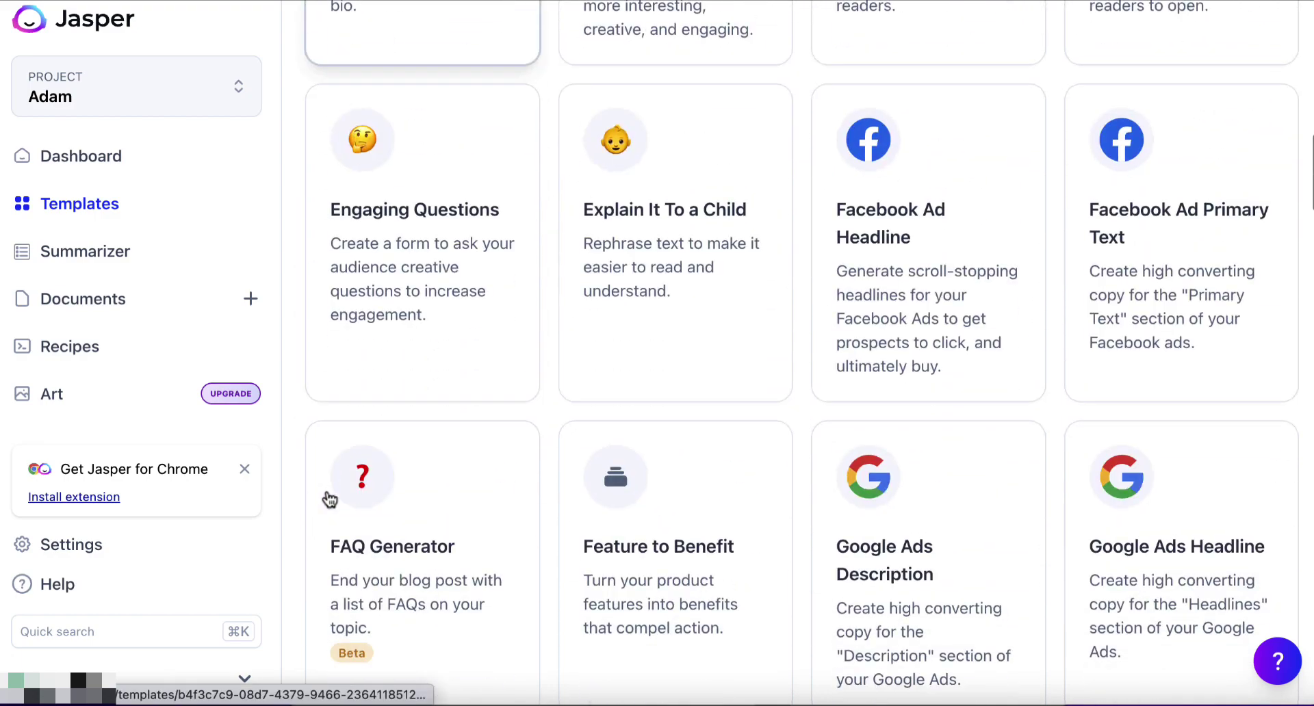
{"action": "scroll", "coordinate": [330, 500], "scroll_direction": "down", "scroll_amount": 20}
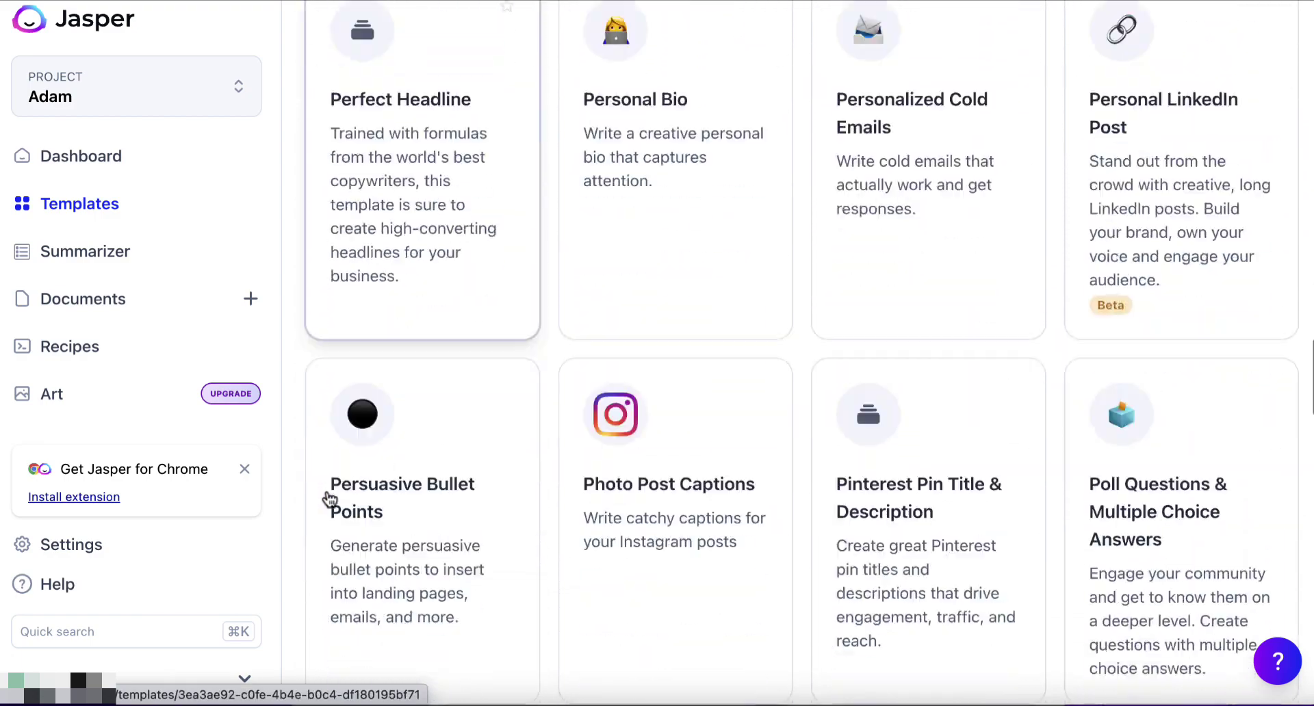
{"action": "scroll", "coordinate": [329, 498], "scroll_direction": "down", "scroll_amount": 2}
{"action": "scroll", "coordinate": [329, 498], "scroll_direction": "down", "scroll_amount": 3}
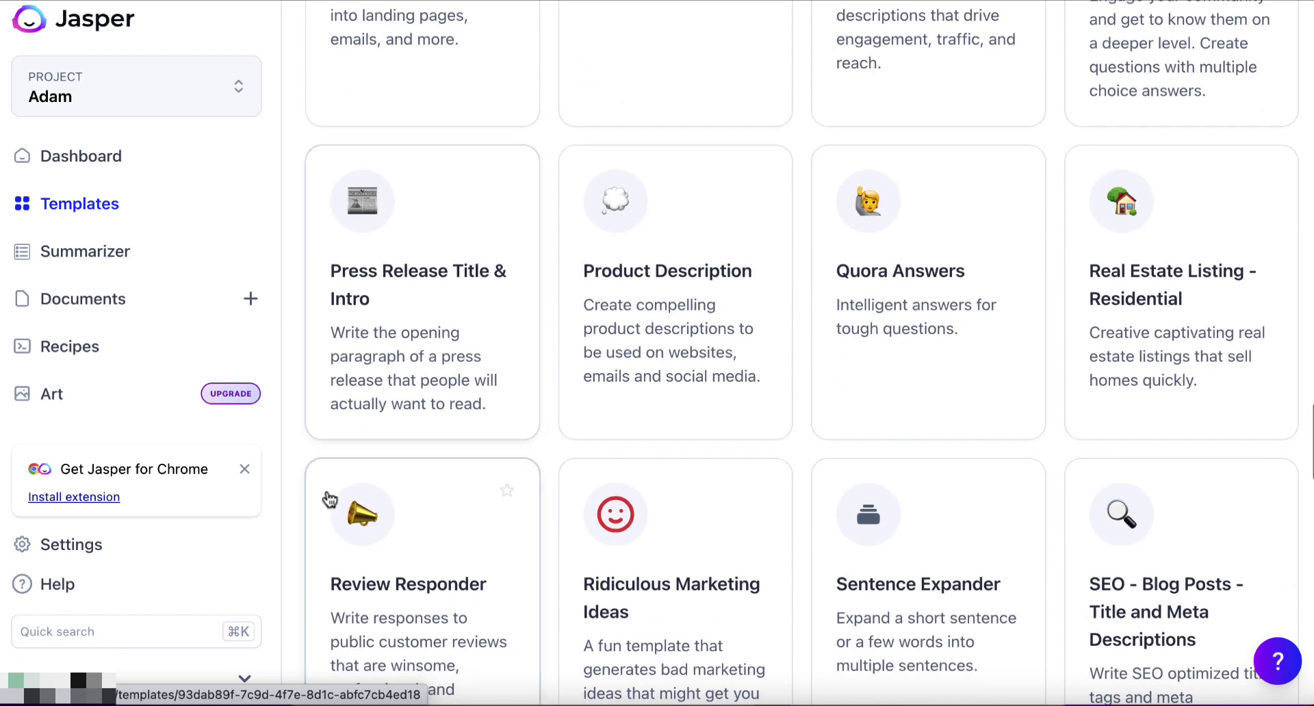
{"action": "left_click", "coordinate": [927, 316]}
Step: Ask the question "What are the best Essential Oils for Sleep" and generate 3 Quora answers
{"action": "left_click", "coordinate": [469, 123]}
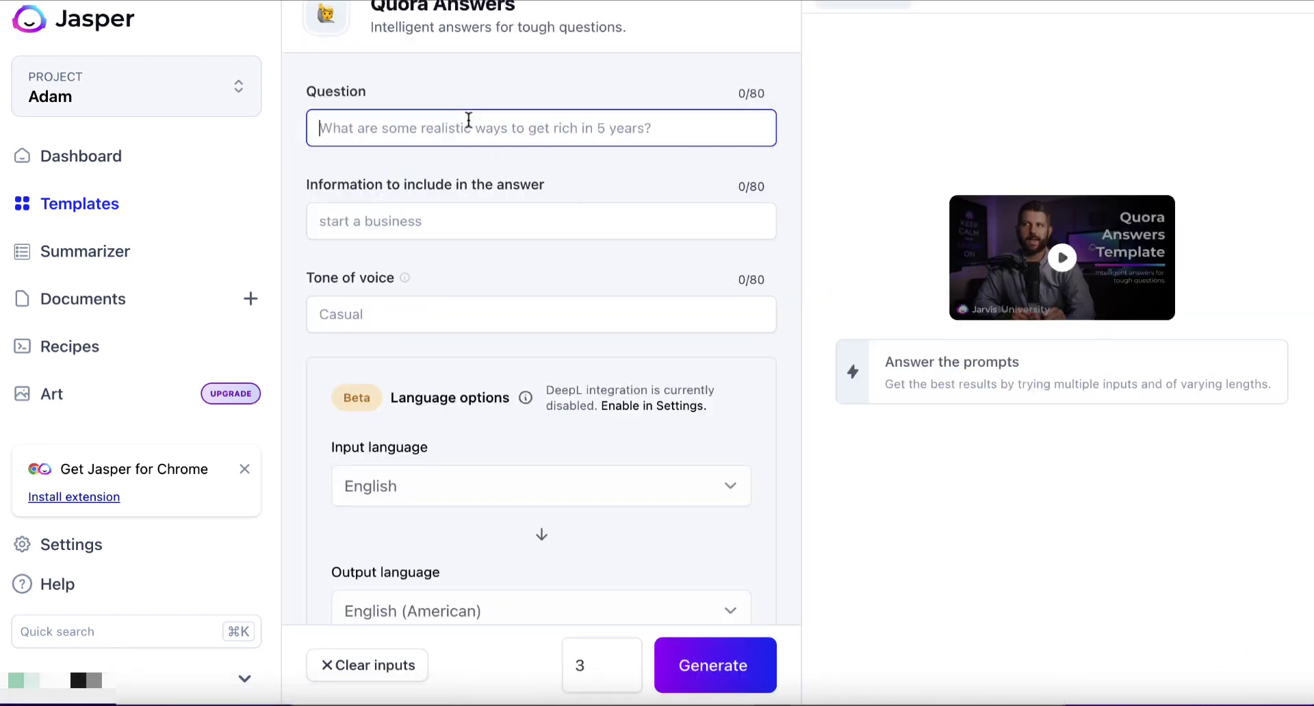
{"action": "type", "text": "What are Essential Oils for Sleep"}
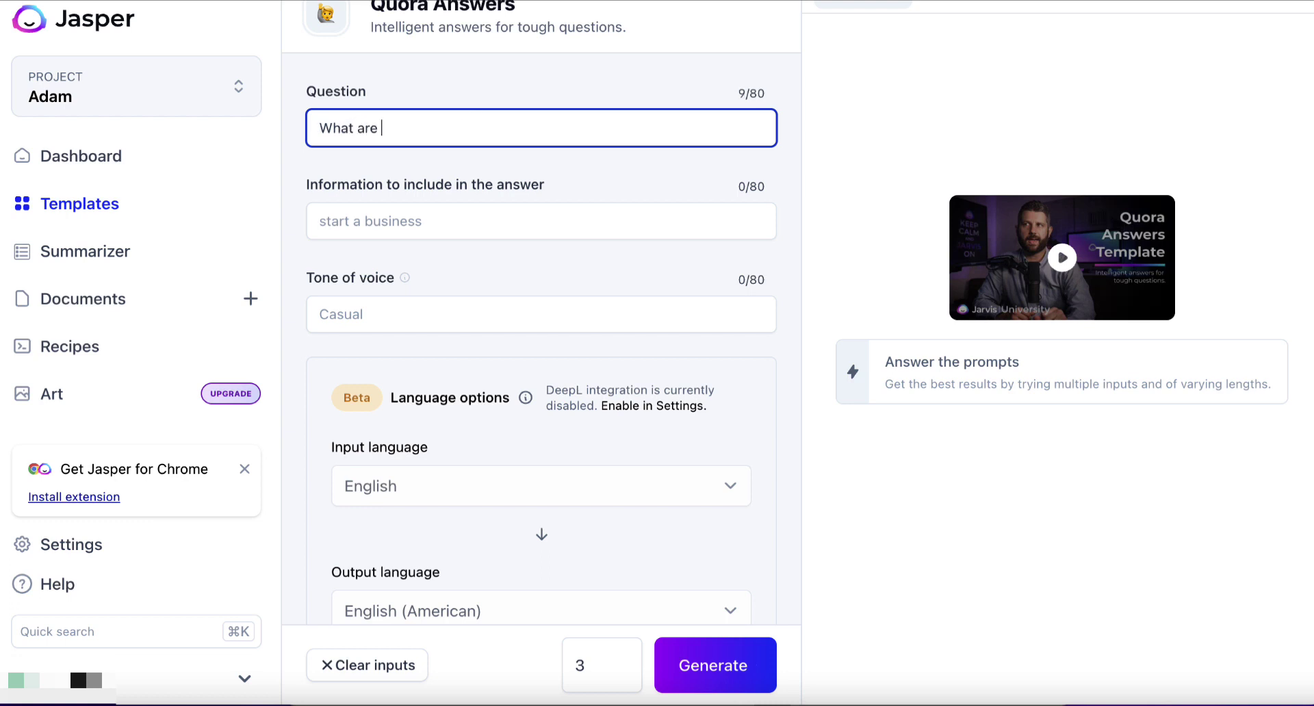
{"action": "left_click", "coordinate": [384, 130]}
{"action": "type", "text": "the best Essential Oils for Sleep"}
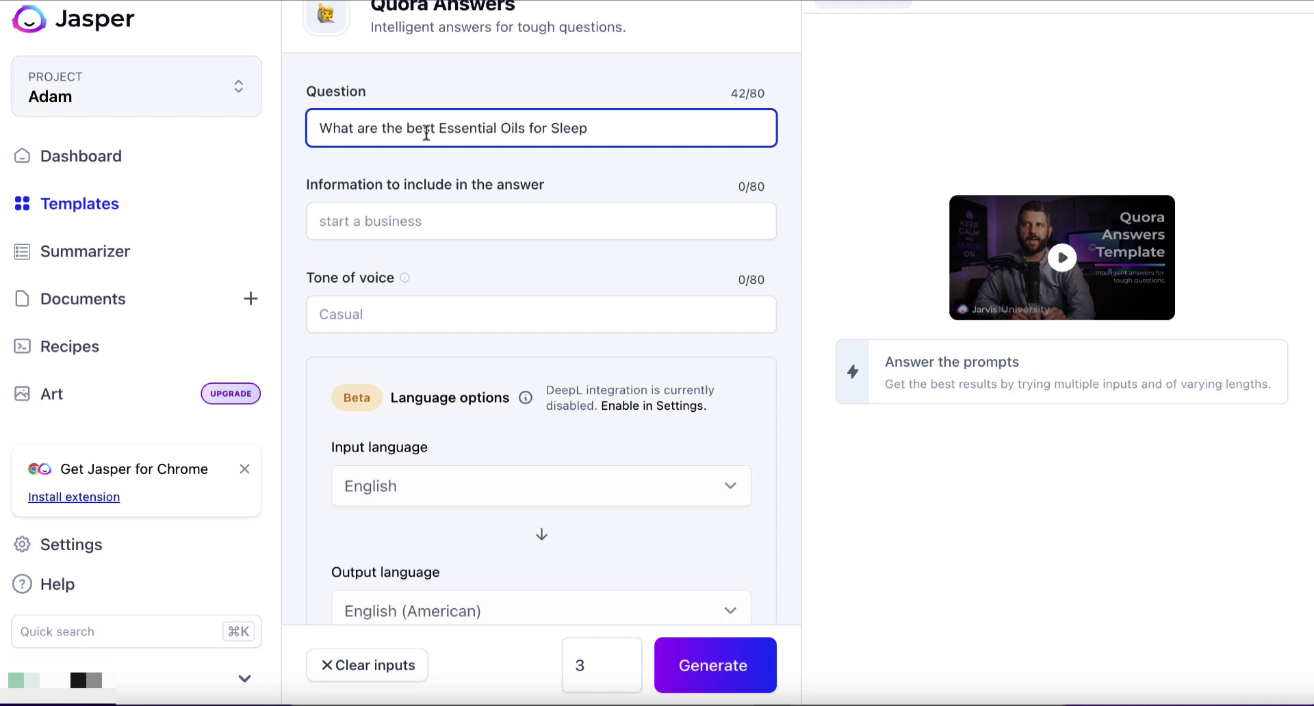
{"action": "left_click", "coordinate": [715, 667]}
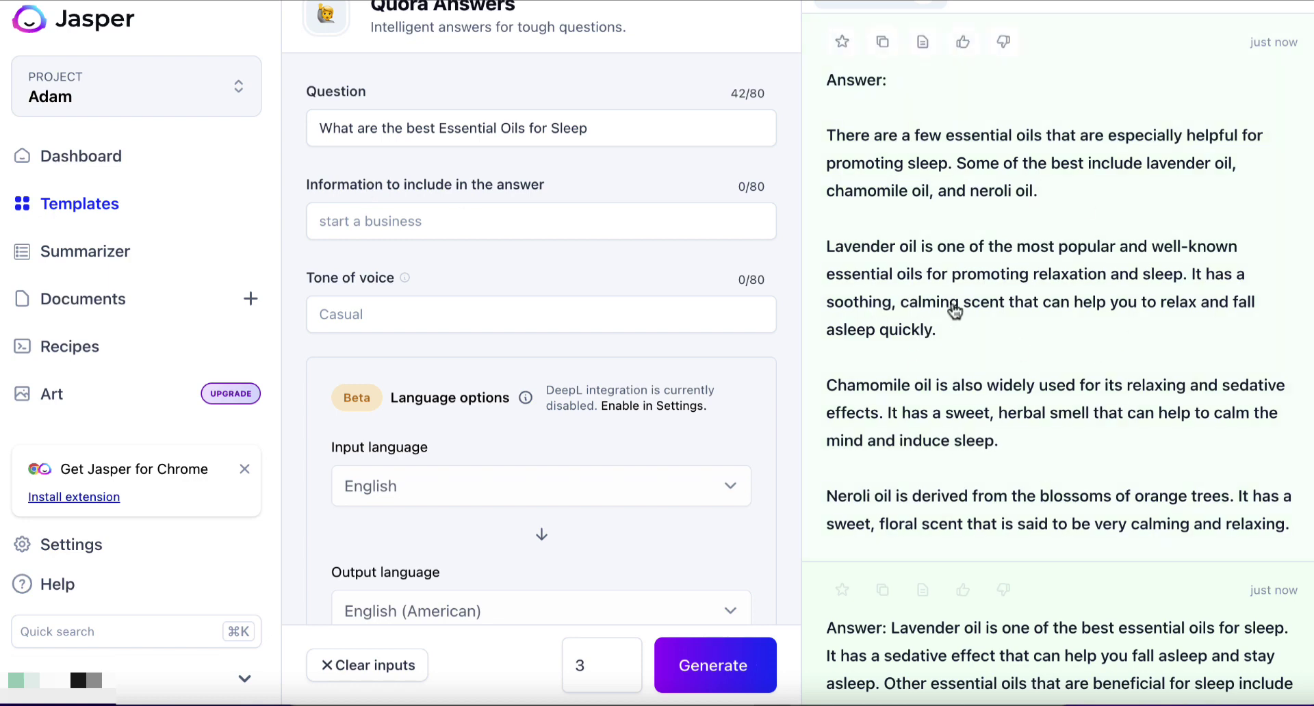
Step: Return to the template library and open the SEO template for blog post titles and meta descriptions
{"action": "left_click", "coordinate": [83, 210]}
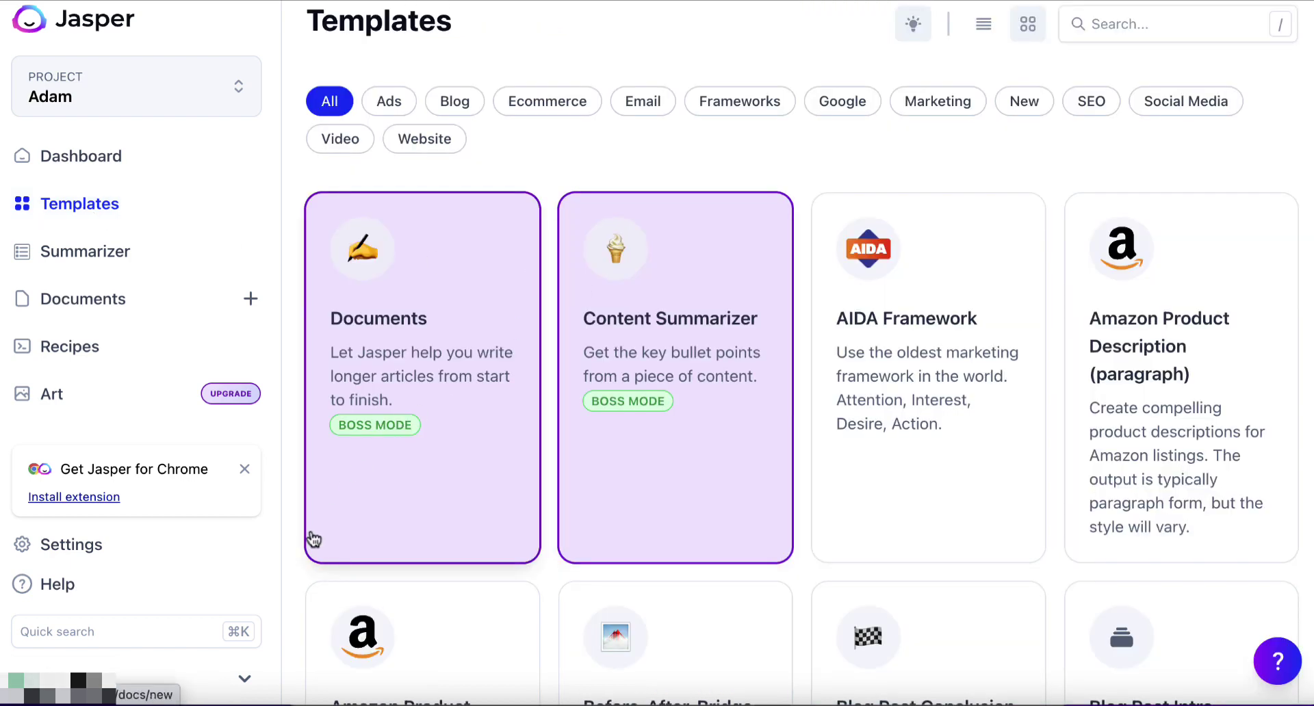
{"action": "scroll", "coordinate": [294, 584], "scroll_direction": "down", "scroll_amount": 10}
{"action": "scroll", "coordinate": [296, 570], "scroll_direction": "down", "scroll_amount": 10}
{"action": "scroll", "coordinate": [293, 553], "scroll_direction": "up", "scroll_amount": 3}
{"action": "scroll", "coordinate": [293, 553], "scroll_direction": "down", "scroll_amount": 3}
{"action": "scroll", "coordinate": [293, 517], "scroll_direction": "down", "scroll_amount": 20}
{"action": "scroll", "coordinate": [478, 522], "scroll_direction": "down", "scroll_amount": 7}
{"action": "scroll", "coordinate": [742, 410], "scroll_direction": "down", "scroll_amount": 3}
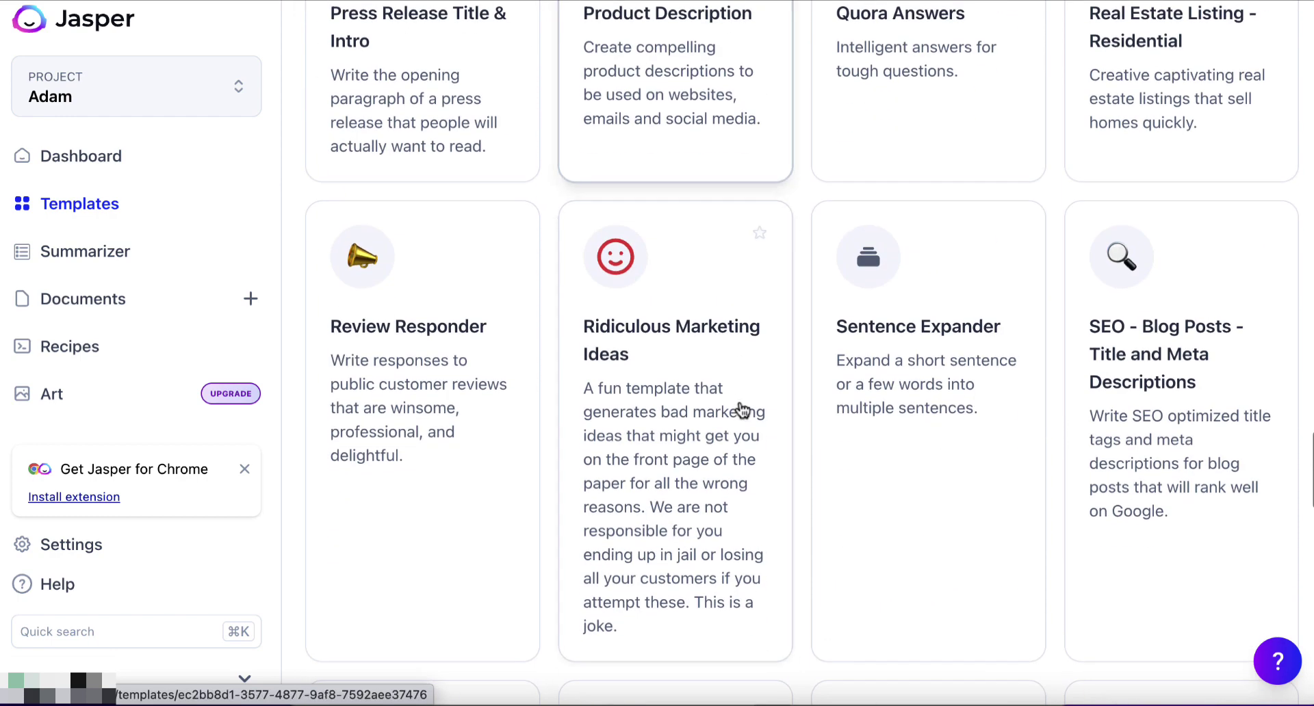
{"action": "scroll", "coordinate": [472, 452], "scroll_direction": "down", "scroll_amount": 3}
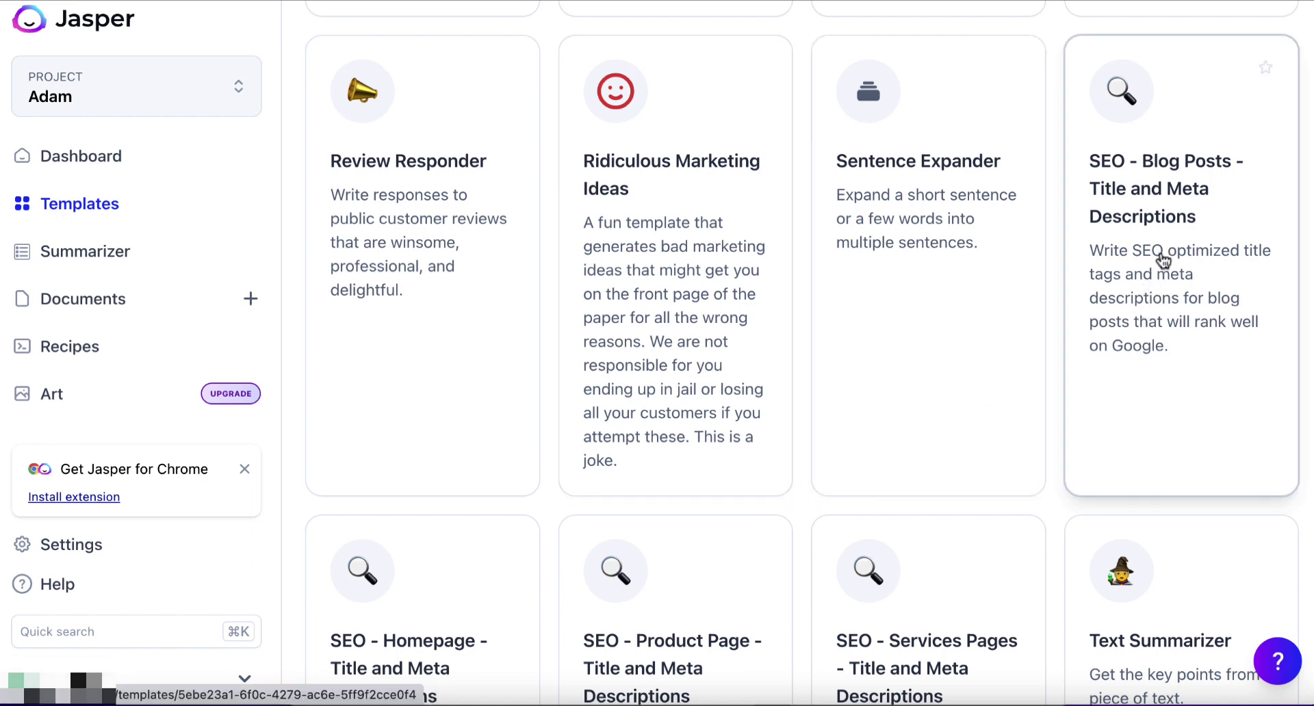
{"action": "scroll", "coordinate": [903, 388], "scroll_direction": "down", "scroll_amount": 3}
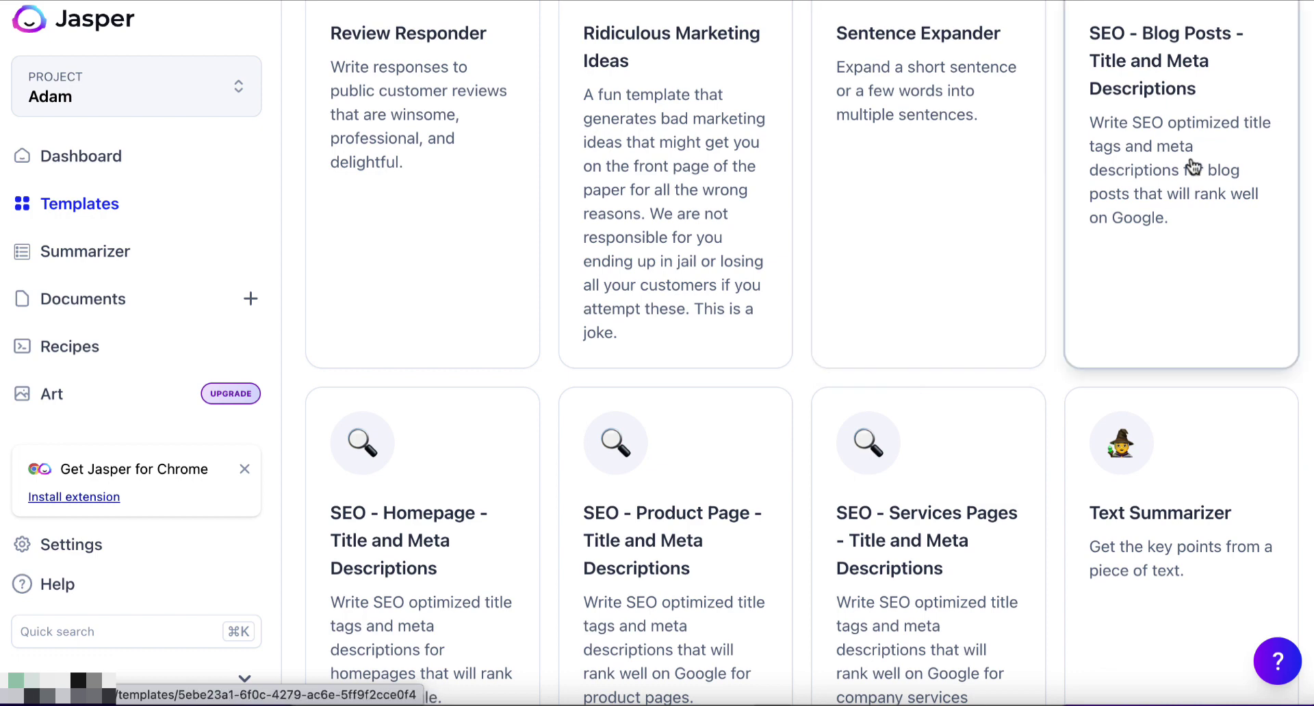
{"action": "left_click", "coordinate": [1193, 166]}
Step: Title the blog post "Essential Oils for Sleep" and use the opening paragraph copied from the Word article as its description
{"action": "left_click", "coordinate": [392, 242]}
{"action": "type", "text": "Essential Oils for Sleep"}
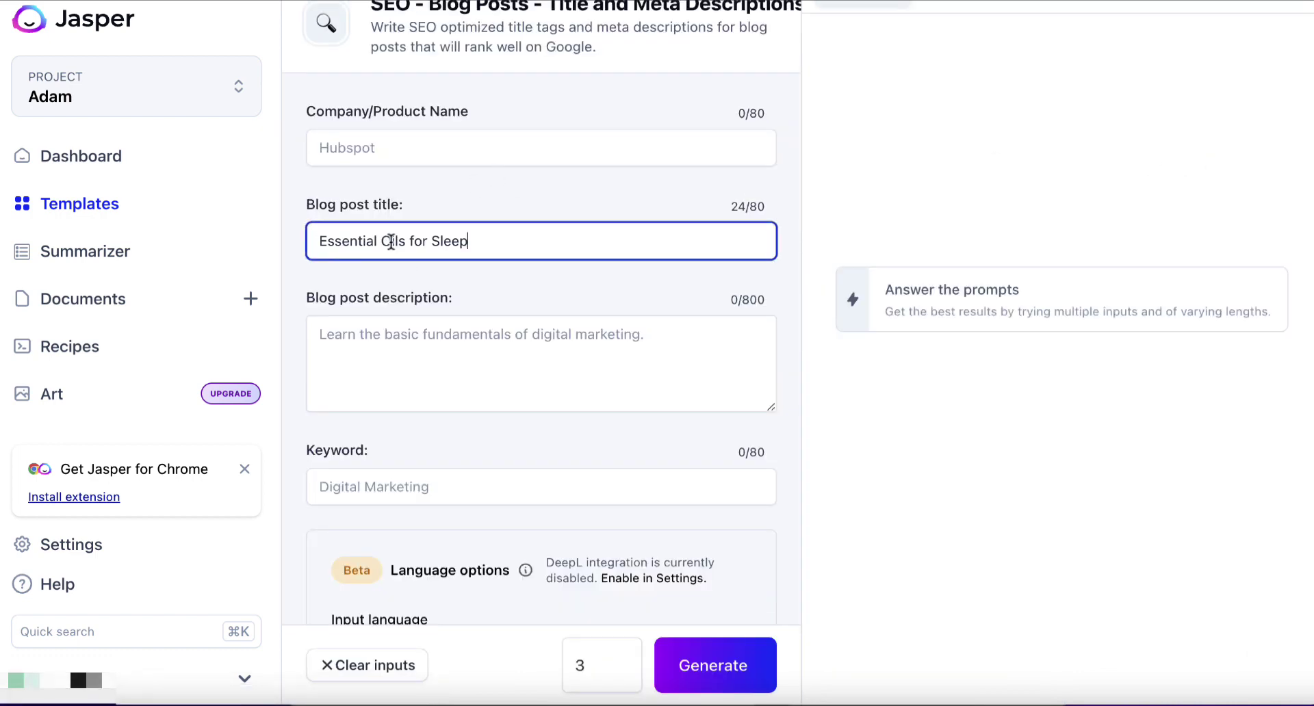
{"action": "left_click", "coordinate": [437, 346]}
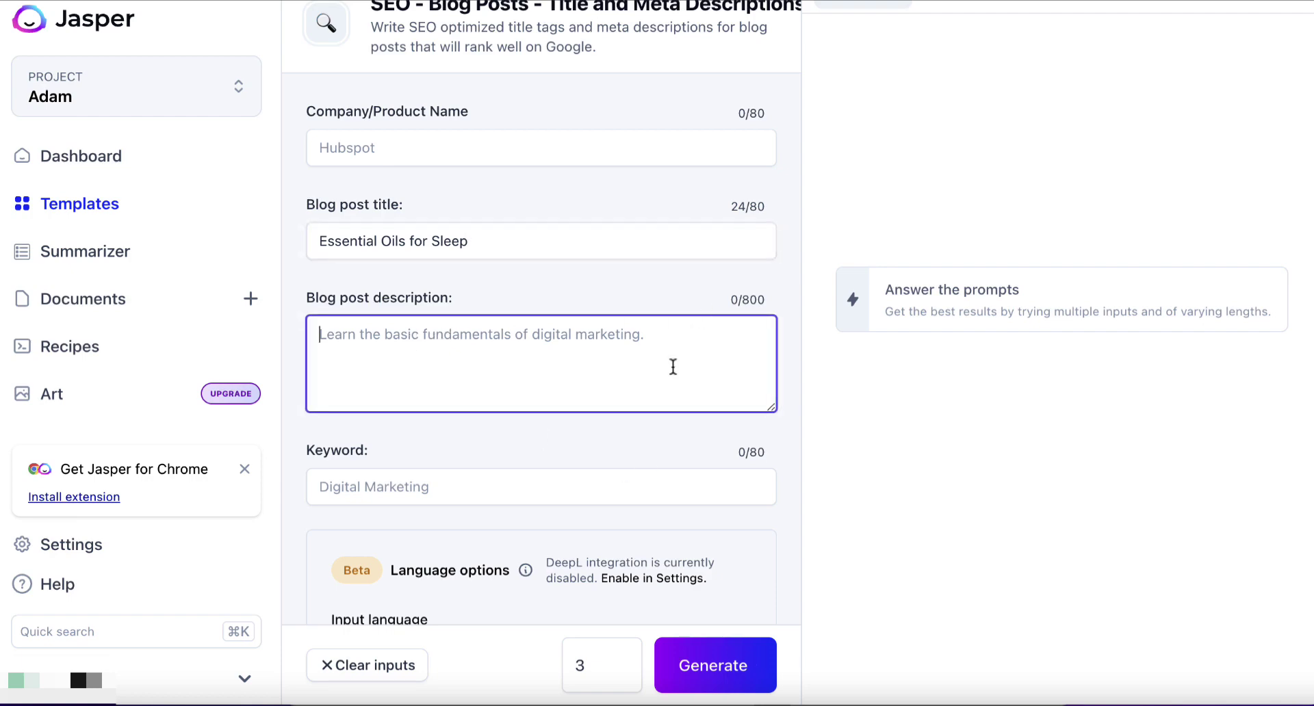
{"action": "left_click", "coordinate": [558, 701]}
{"action": "left_click_drag", "start_coordinate": [748, 170], "coordinate": [317, 123]}
{"action": "key", "text": "super+c"}
{"action": "left_click", "coordinate": [1174, 141]}
{"action": "left_click", "coordinate": [549, 321]}
{"action": "key", "text": "super+v"}
Step: Set the company name to "Best Fragances" and the keyword to "Essential Oils for Sleep", and generate 3 SEO titles with meta descriptions
{"action": "left_click", "coordinate": [693, 674]}
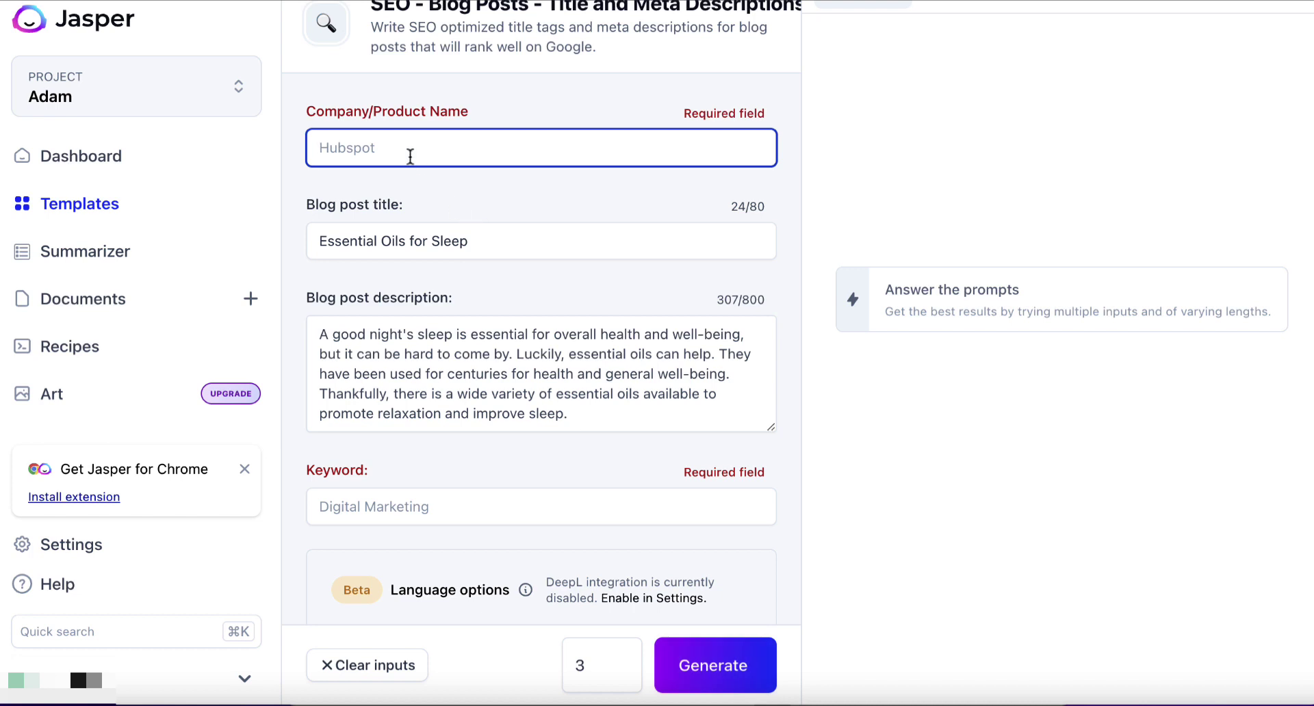
{"action": "type", "text": "Bes"}
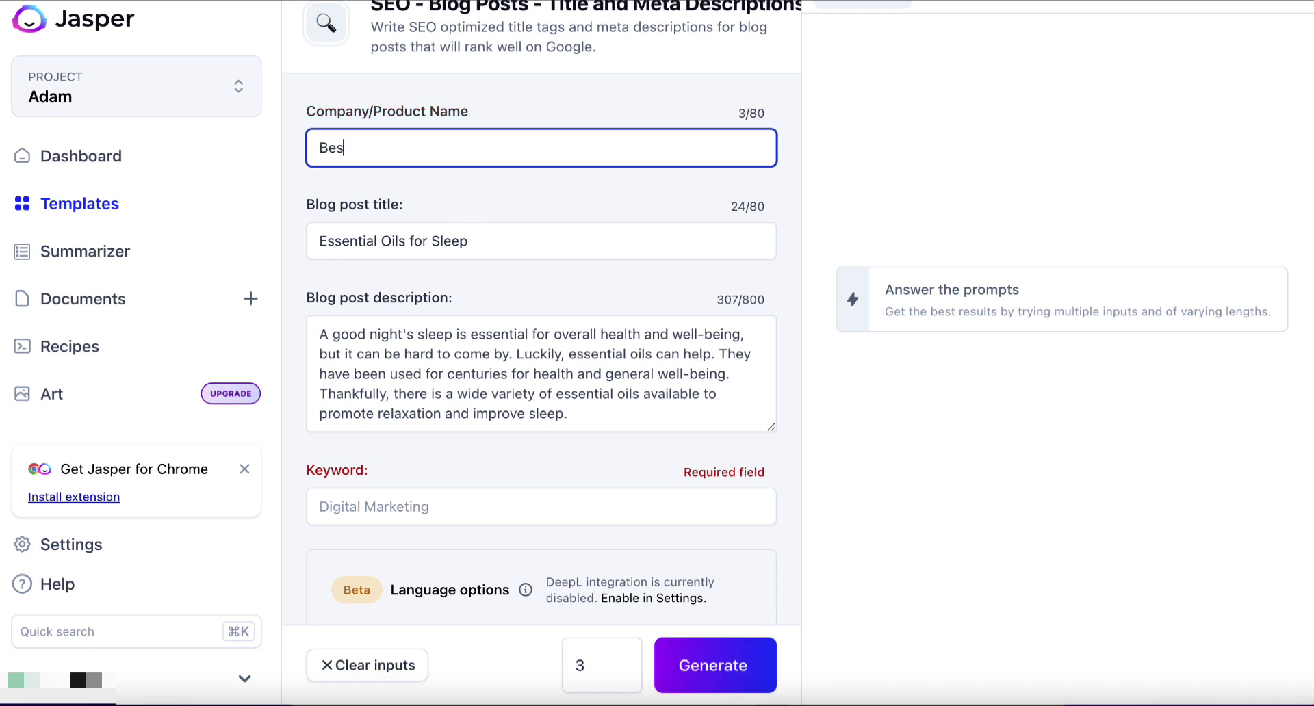
{"action": "type", "text": "t Fragances"}
{"action": "left_click", "coordinate": [714, 664]}
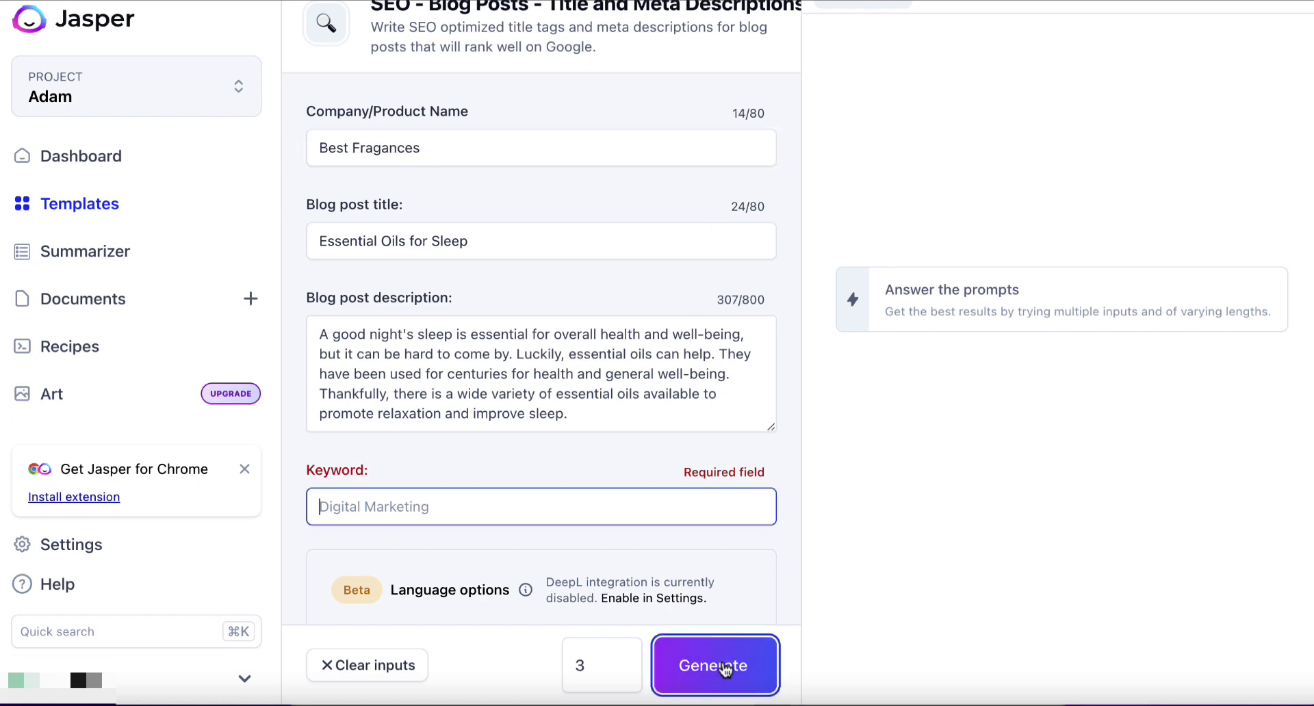
{"action": "left_click_drag", "start_coordinate": [483, 241], "coordinate": [308, 243]}
{"action": "left_click", "coordinate": [403, 508]}
{"action": "key", "text": "ctrl+v"}
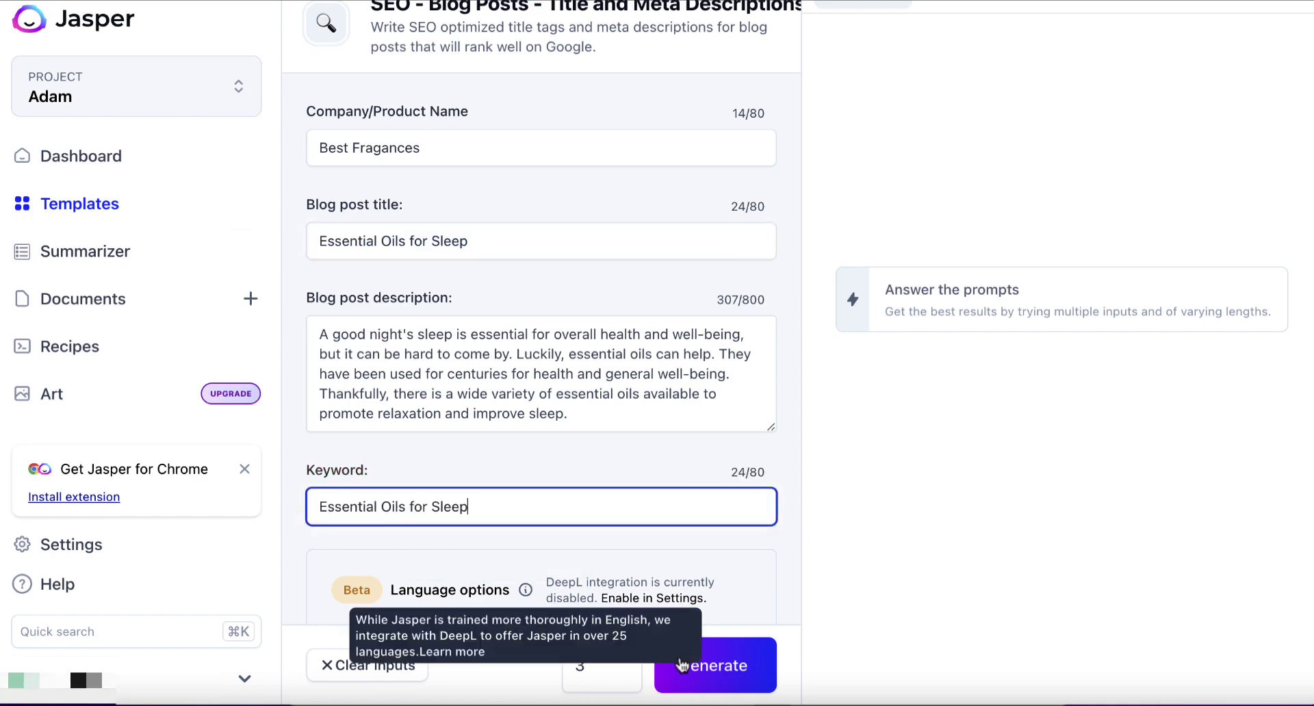
{"action": "left_click", "coordinate": [718, 664]}
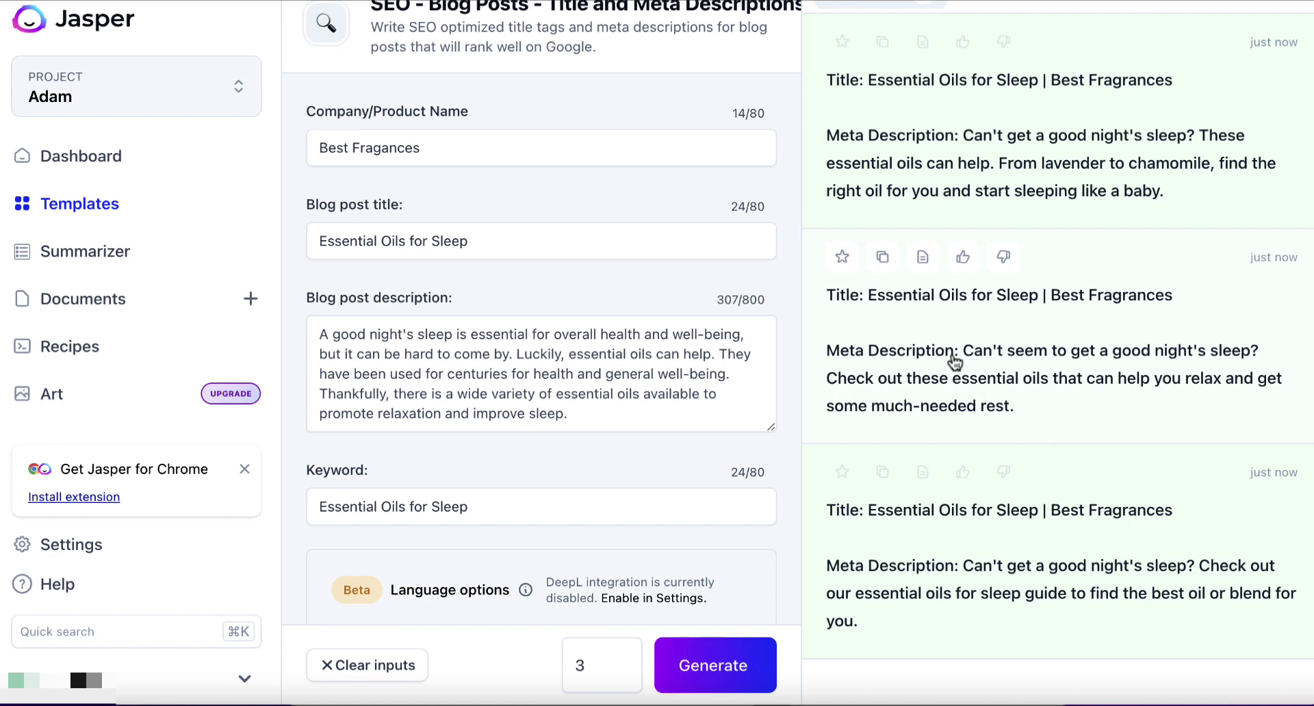
Step: Return to the template library and open the YouTube Video Description template
{"action": "left_click", "coordinate": [65, 204]}
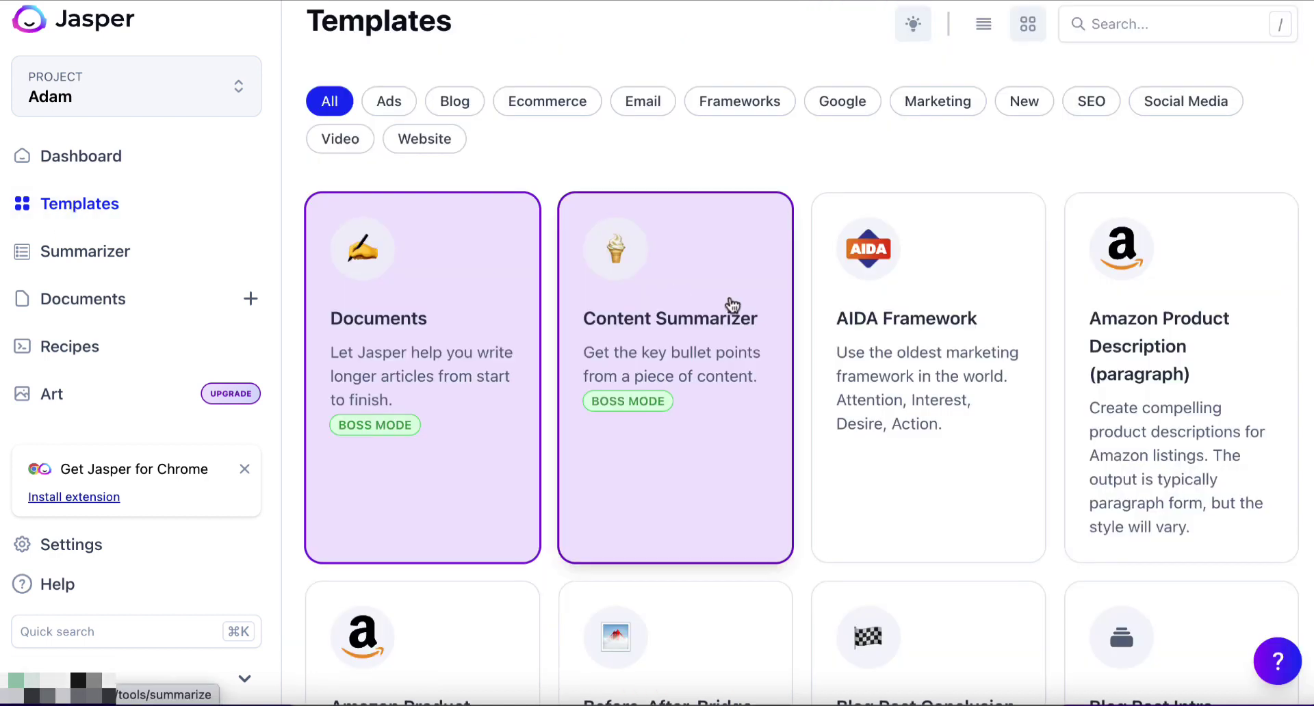
{"action": "scroll", "coordinate": [732, 304], "scroll_direction": "down", "scroll_amount": 20}
{"action": "scroll", "coordinate": [732, 305], "scroll_direction": "down", "scroll_amount": 20}
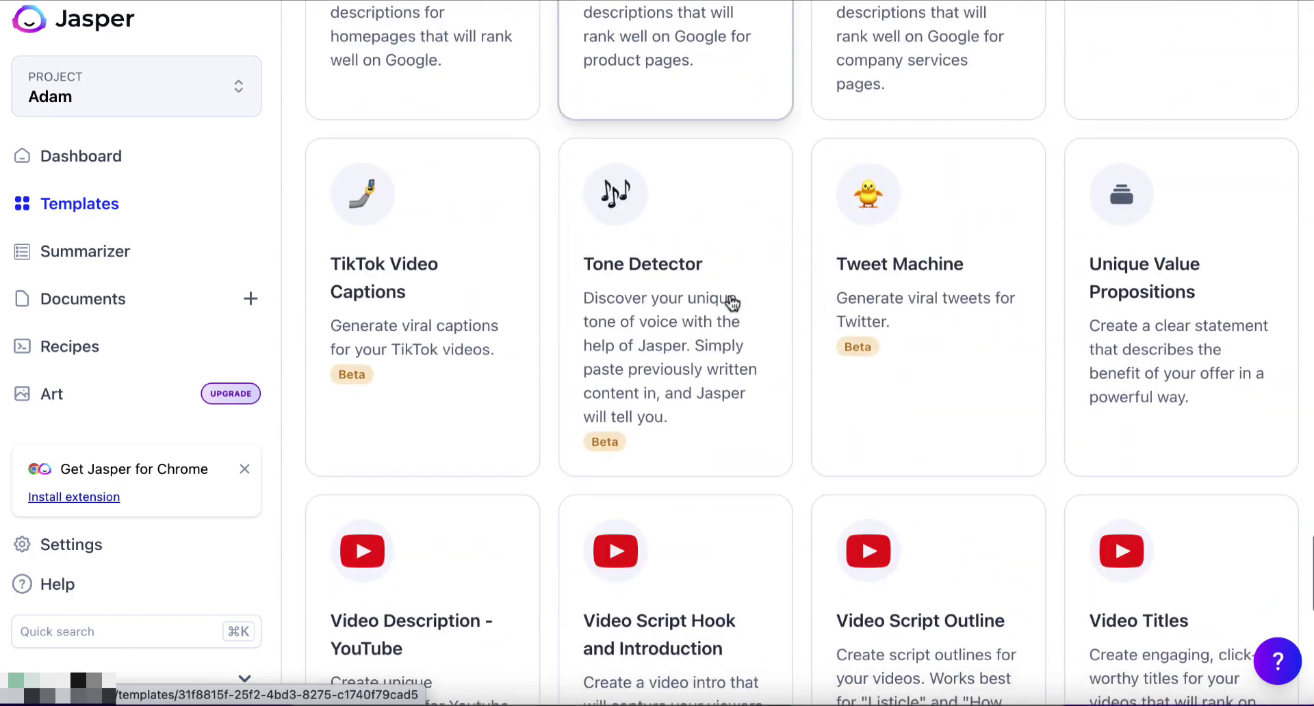
{"action": "scroll", "coordinate": [732, 305], "scroll_direction": "down", "scroll_amount": 5}
{"action": "scroll", "coordinate": [733, 304], "scroll_direction": "up", "scroll_amount": 3}
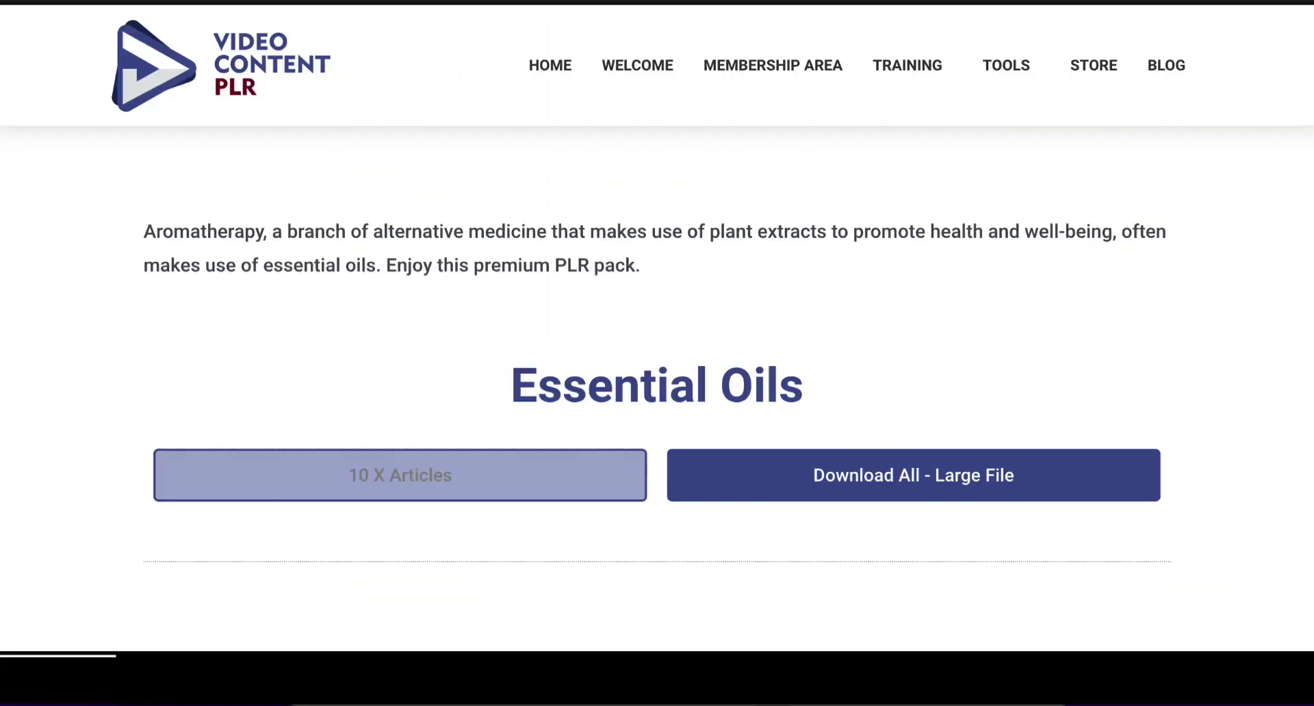
{"action": "left_click", "coordinate": [875, 479]}
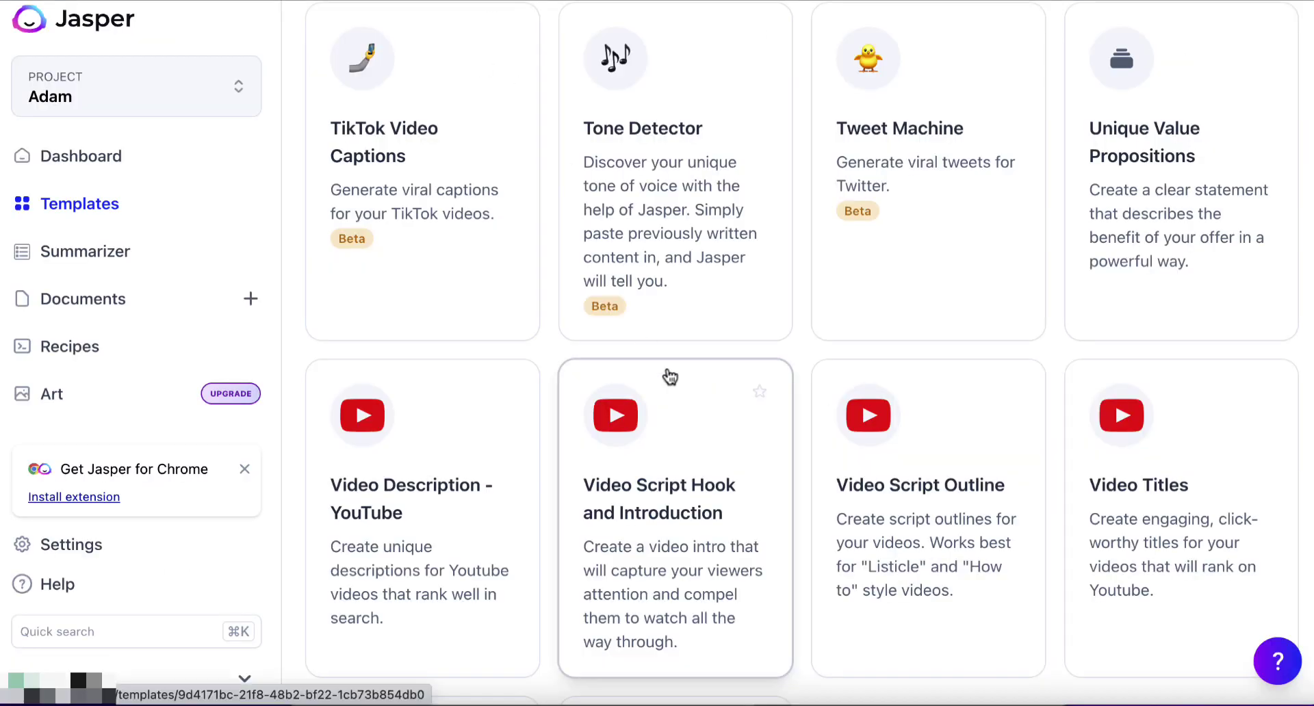
{"action": "scroll", "coordinate": [502, 457], "scroll_direction": "down", "scroll_amount": 2}
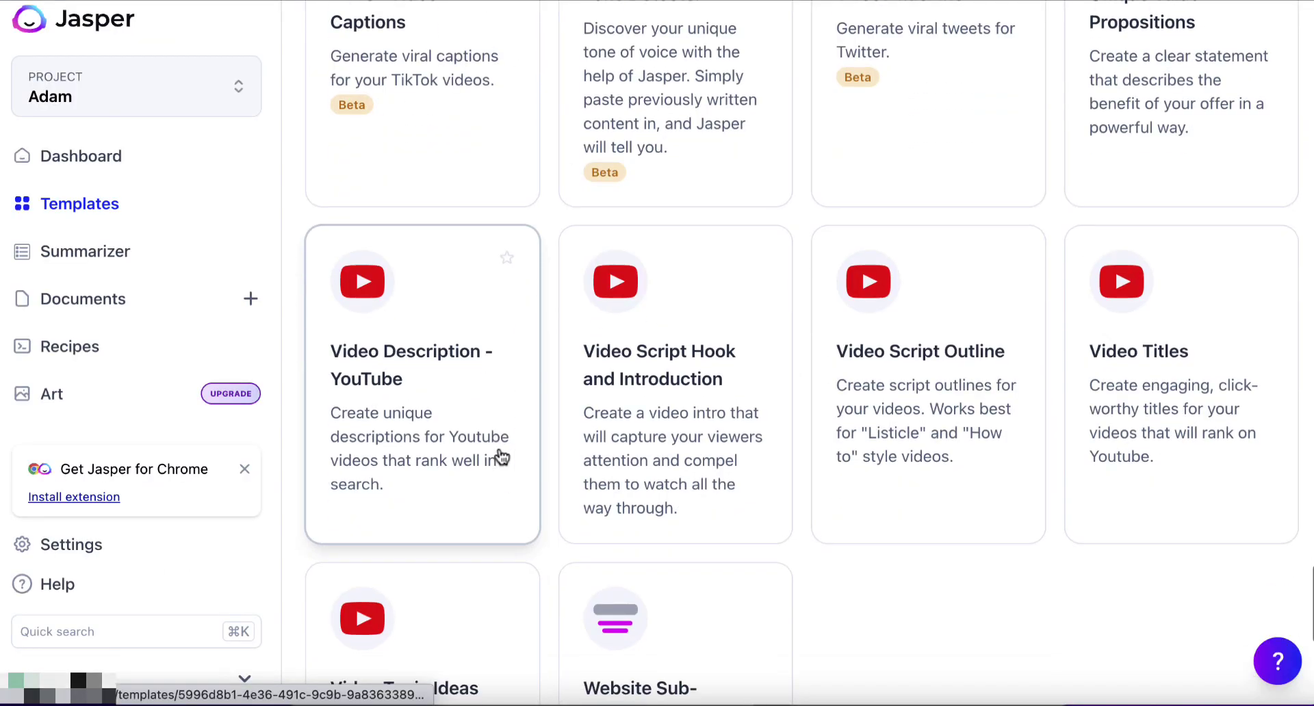
{"action": "left_click", "coordinate": [430, 410]}
Step: Enter "Essential Oils for Sleep" as both the video title and the keyword to rank for
{"action": "left_click", "coordinate": [381, 147]}
{"action": "key", "text": "super+v"}
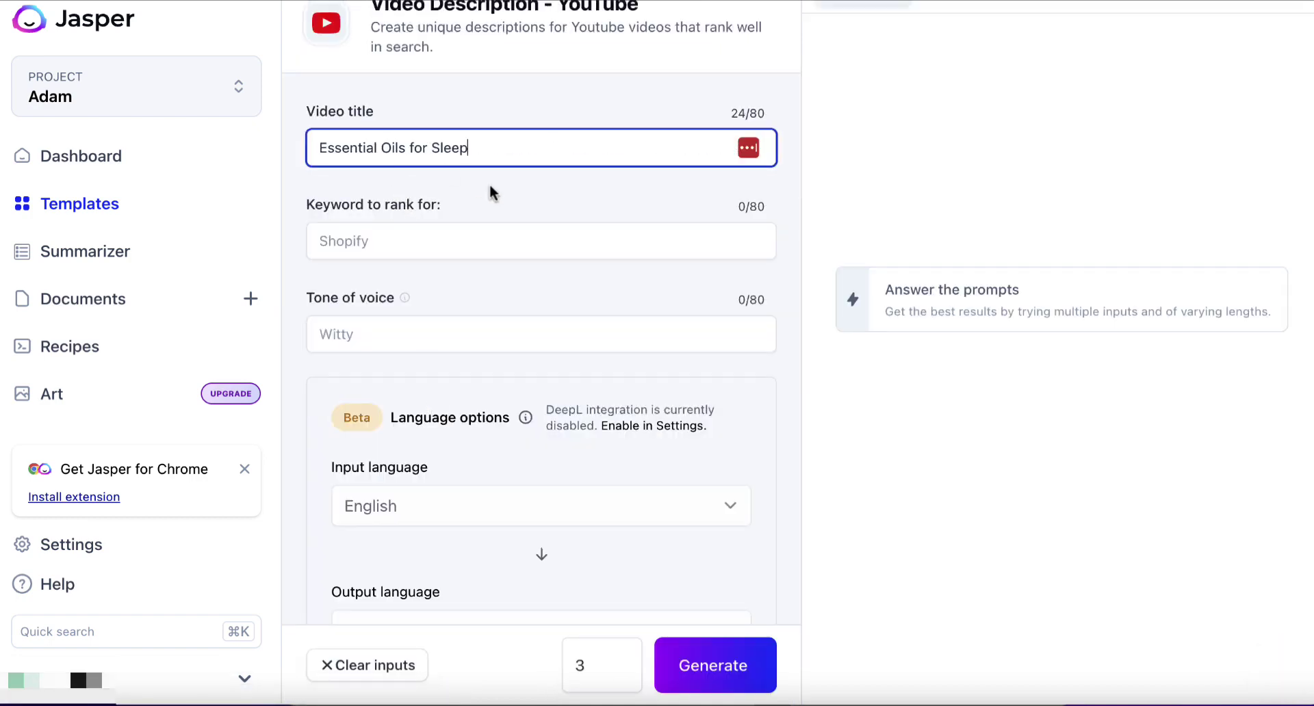
{"action": "left_click_drag", "start_coordinate": [478, 146], "coordinate": [288, 155]}
{"action": "left_click", "coordinate": [358, 240]}
{"action": "key", "text": "super+v"}
Step: Extend the video title to "The Best Essential Oils for Sleep" and generate 3 YouTube video descriptions
{"action": "left_click", "coordinate": [321, 148]}
{"action": "type", "text": "The "}
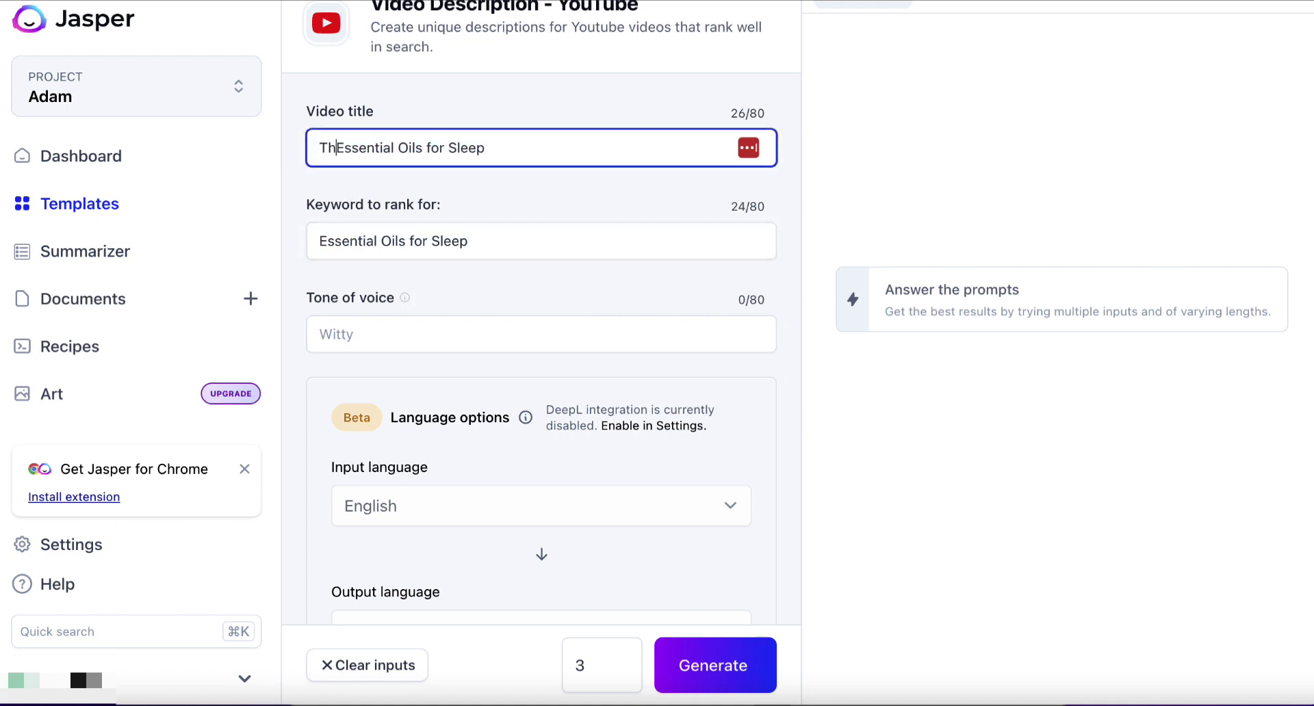
{"action": "type", "text": "best"}
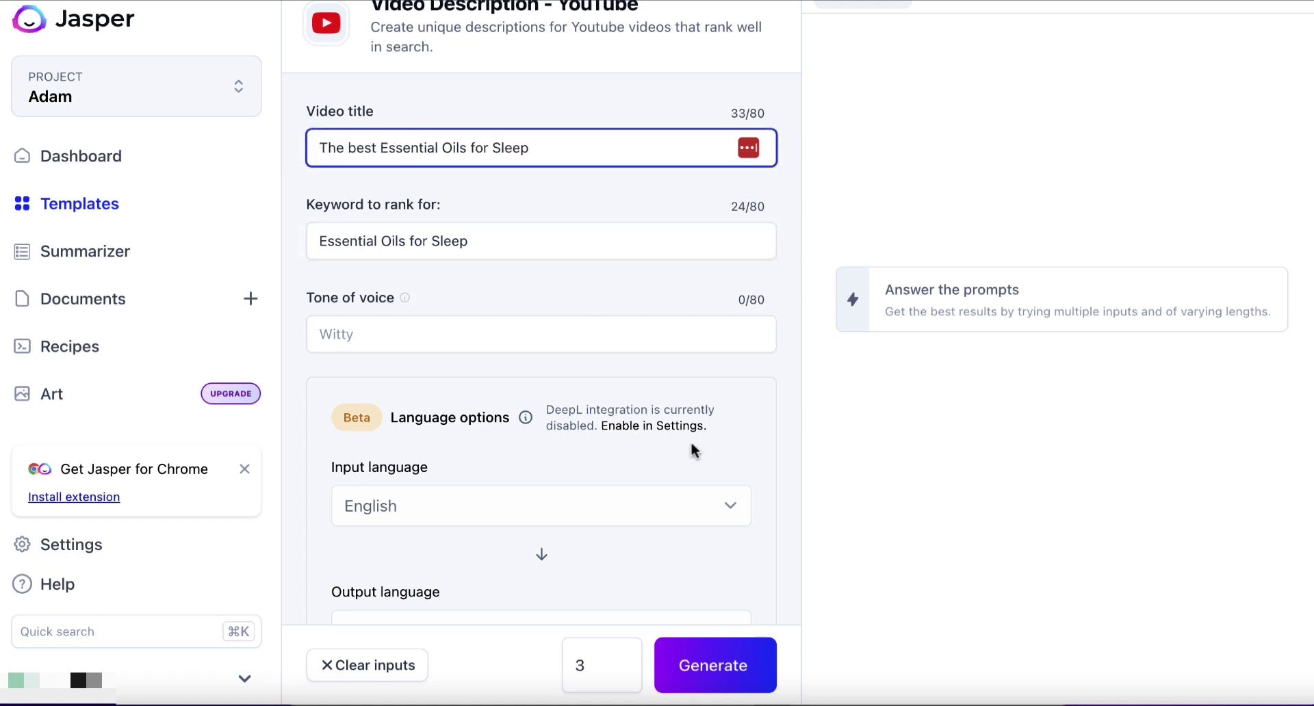
{"action": "left_click", "coordinate": [355, 148]}
{"action": "key", "text": "BackSpace"}
{"action": "type", "text": "B"}
{"action": "left_click", "coordinate": [733, 660]}
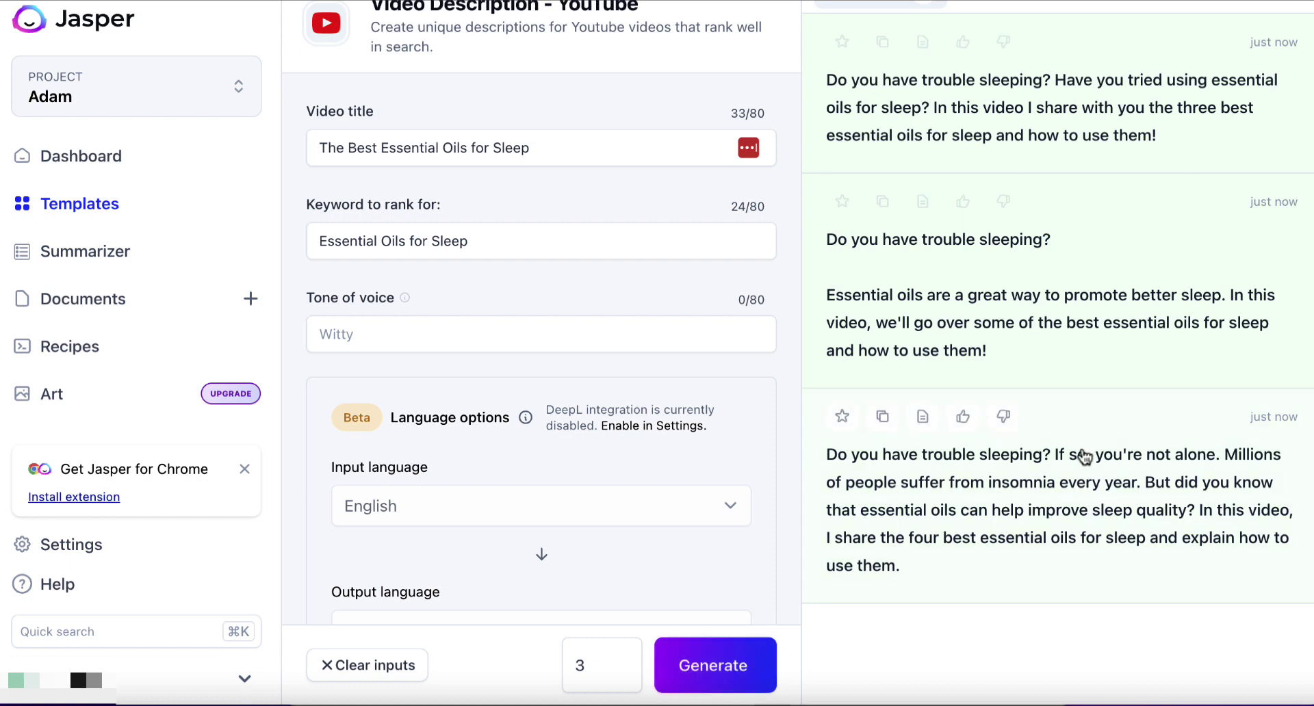
Step: Return to the template library and open the Tweet Machine template for generating viral tweets
{"action": "left_click", "coordinate": [102, 210]}
{"action": "scroll", "coordinate": [633, 445], "scroll_direction": "down", "scroll_amount": 20}
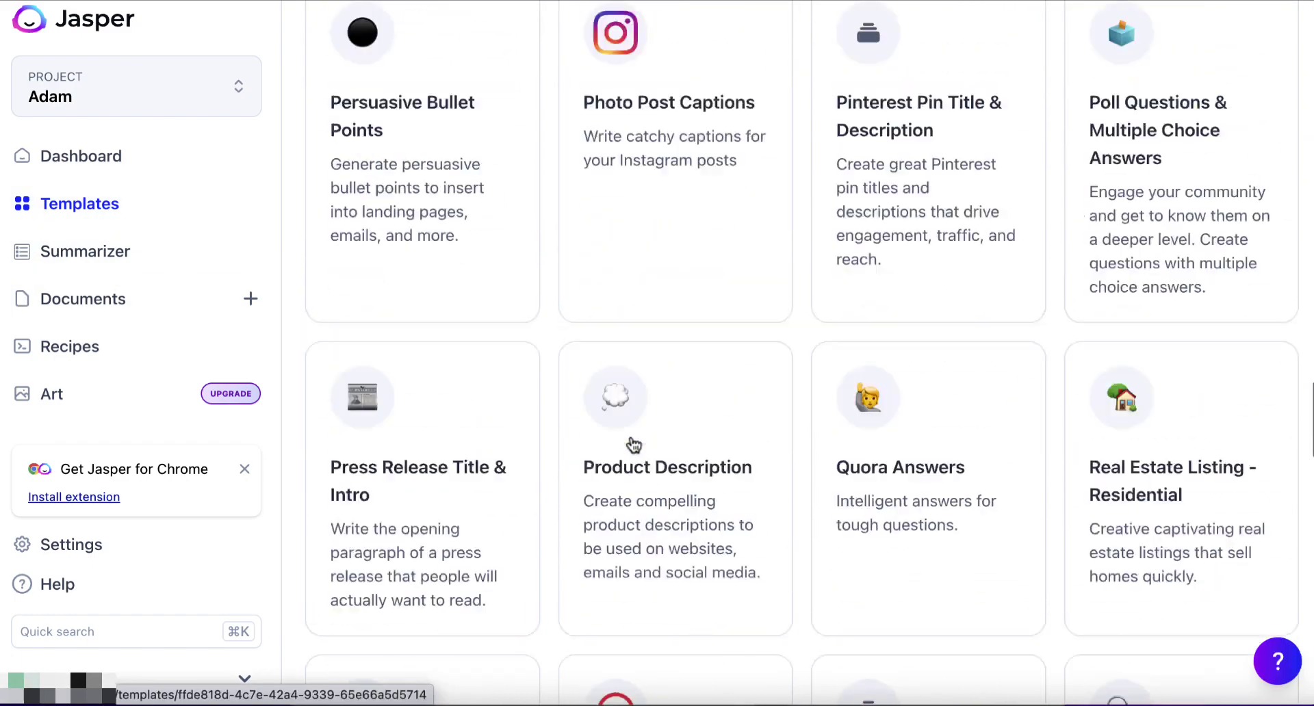
{"action": "scroll", "coordinate": [633, 444], "scroll_direction": "up", "scroll_amount": 3}
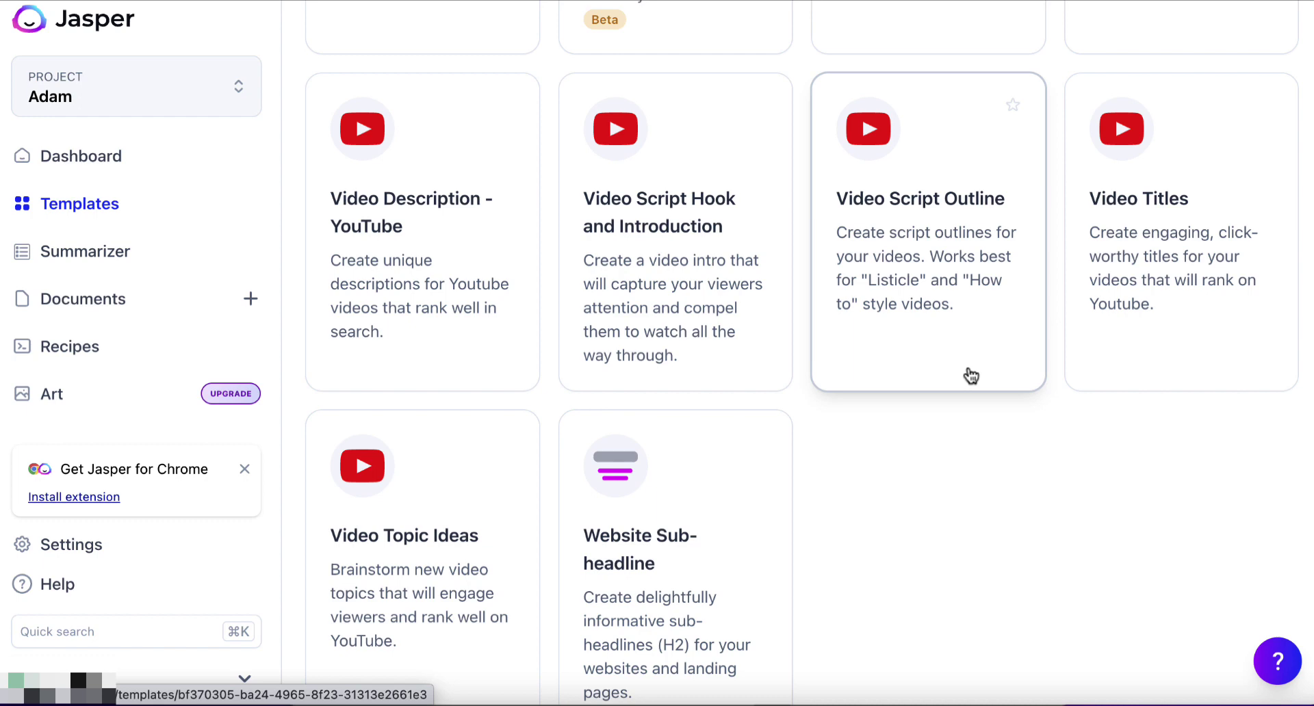
{"action": "scroll", "coordinate": [971, 376], "scroll_direction": "up", "scroll_amount": 5}
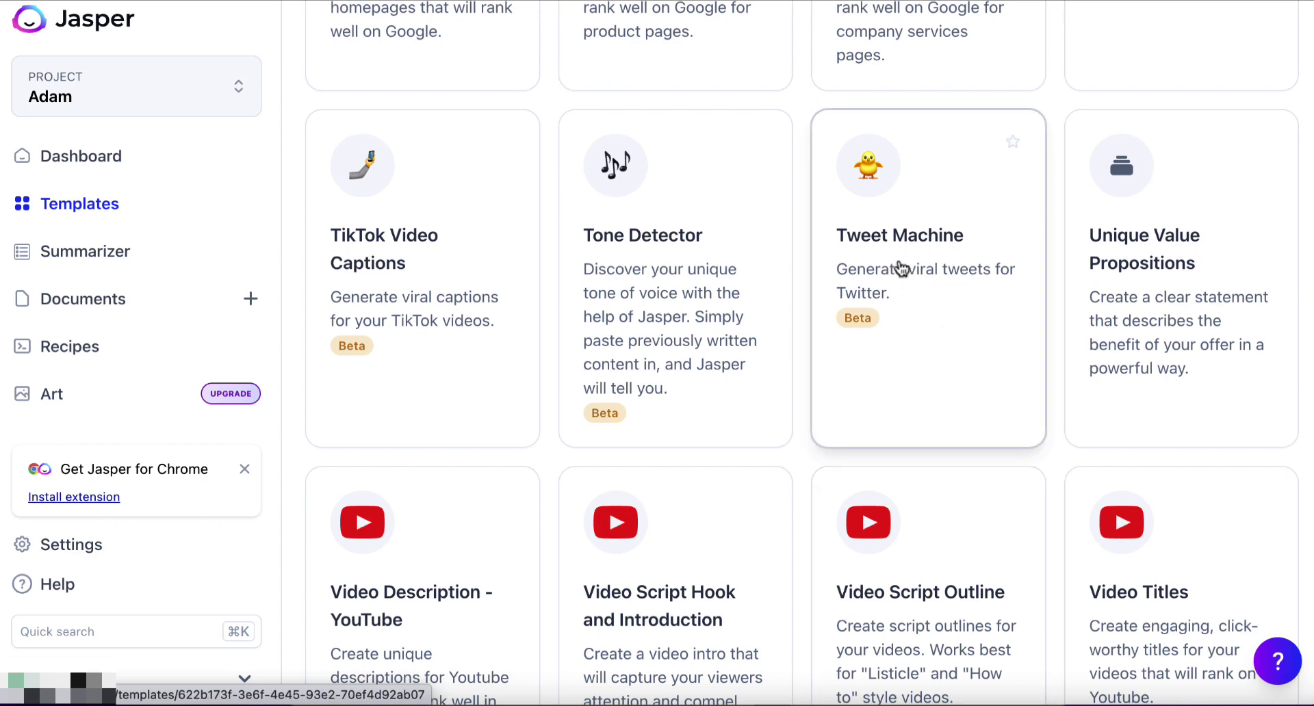
{"action": "left_click", "coordinate": [901, 269]}
Step: Enter "The best Essential oils for sleep" as the subject of the tweet
{"action": "left_click", "coordinate": [495, 149]}
{"action": "type", "text": "The best "}
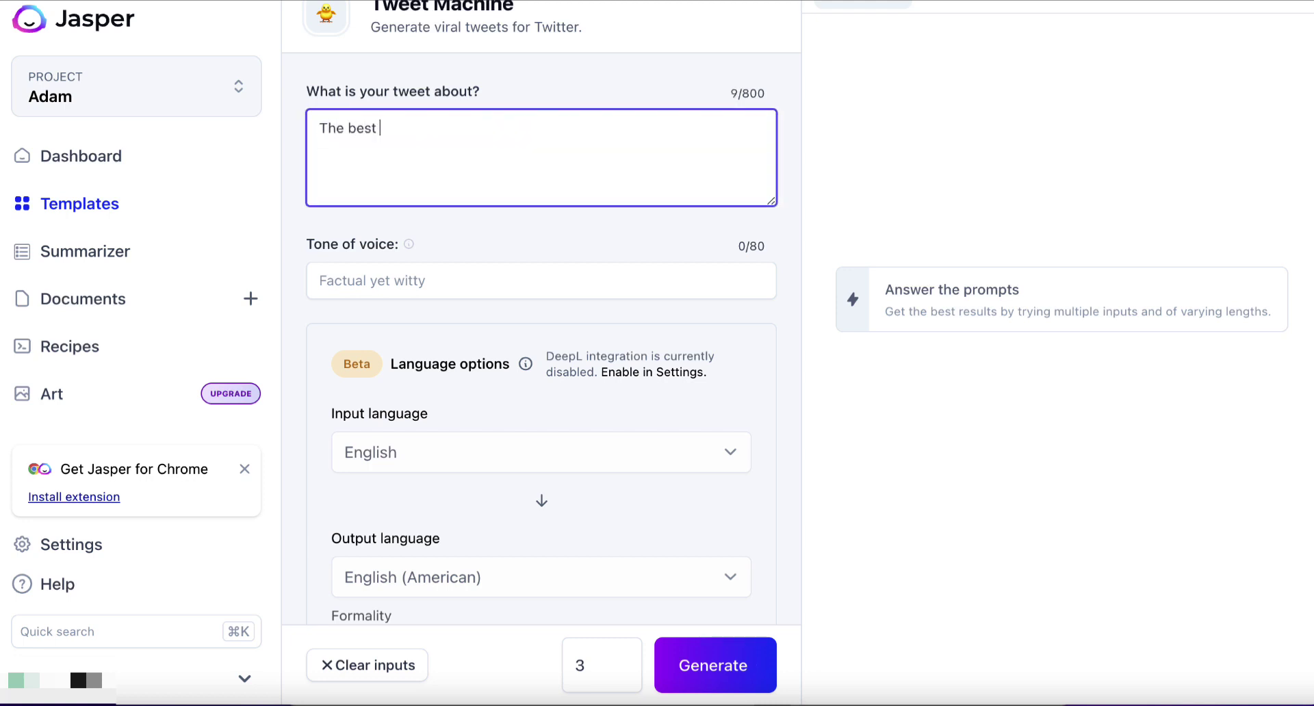
{"action": "type", "text": "Essential oilds for"}
{"action": "key", "text": "BackSpace"}
{"action": "key", "text": "BackSpace"}
{"action": "key", "text": "BackSpace"}
{"action": "key", "text": "BackSpace"}
{"action": "key", "text": "BackSpace"}
{"action": "key", "text": "BackSpace"}
{"action": "key", "text": "BackSpace"}
{"action": "type", "text": "s for sleep"}
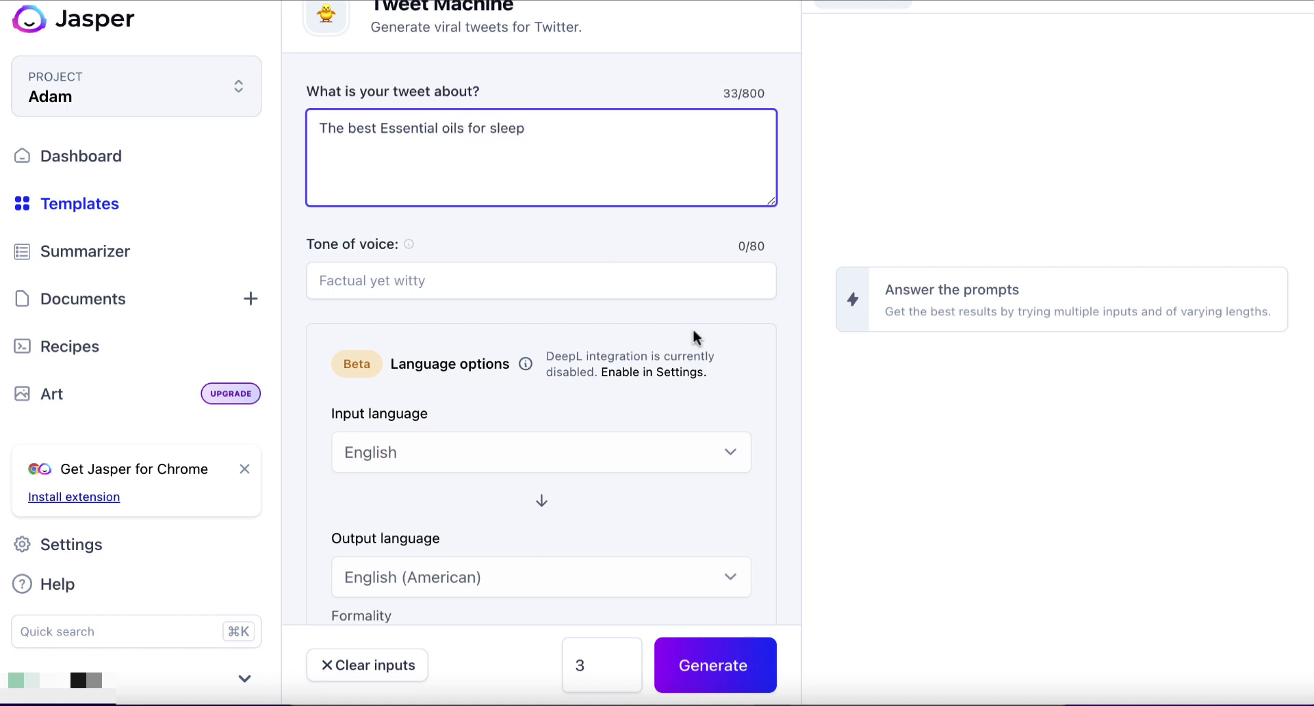
Step: Generate 3 tweet outputs in the Tweet Machine and read through the results
{"action": "left_click", "coordinate": [739, 662]}
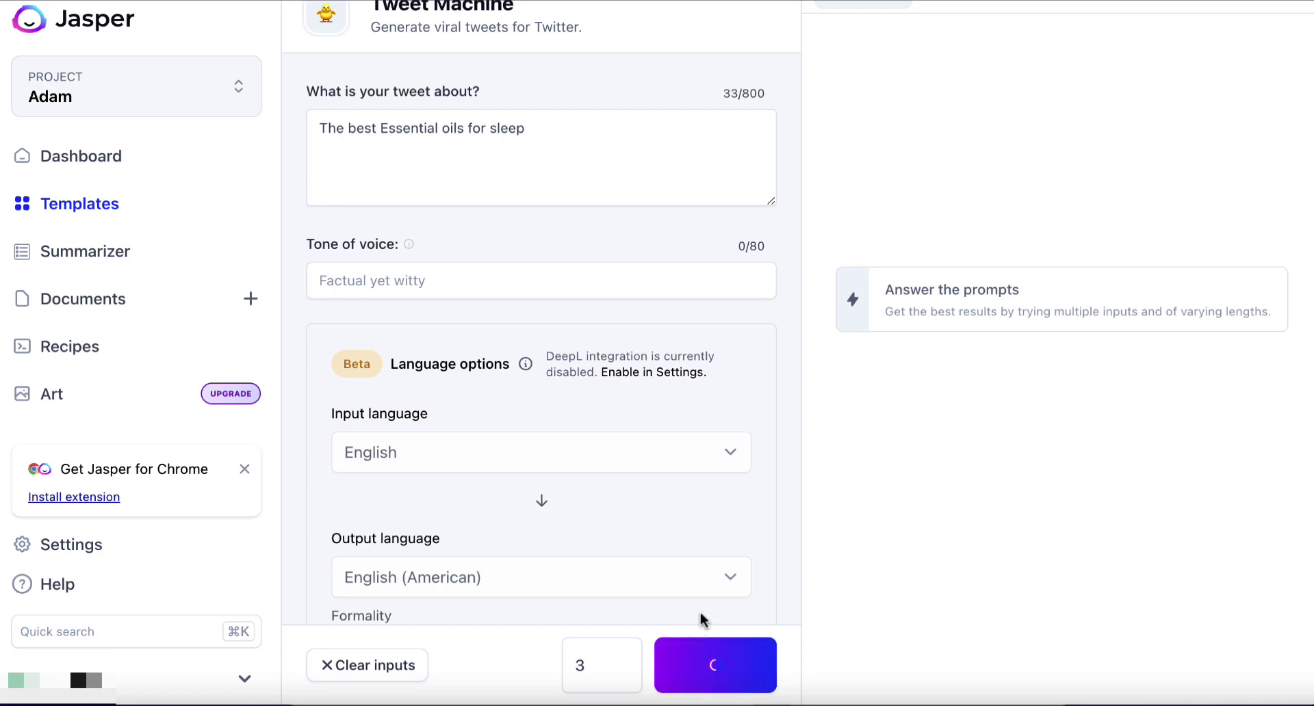
{"action": "scroll", "coordinate": [1003, 200], "scroll_direction": "down", "scroll_amount": 1}
{"action": "scroll", "coordinate": [1003, 200], "scroll_direction": "down", "scroll_amount": 3}
{"action": "scroll", "coordinate": [1001, 200], "scroll_direction": "up", "scroll_amount": 3}
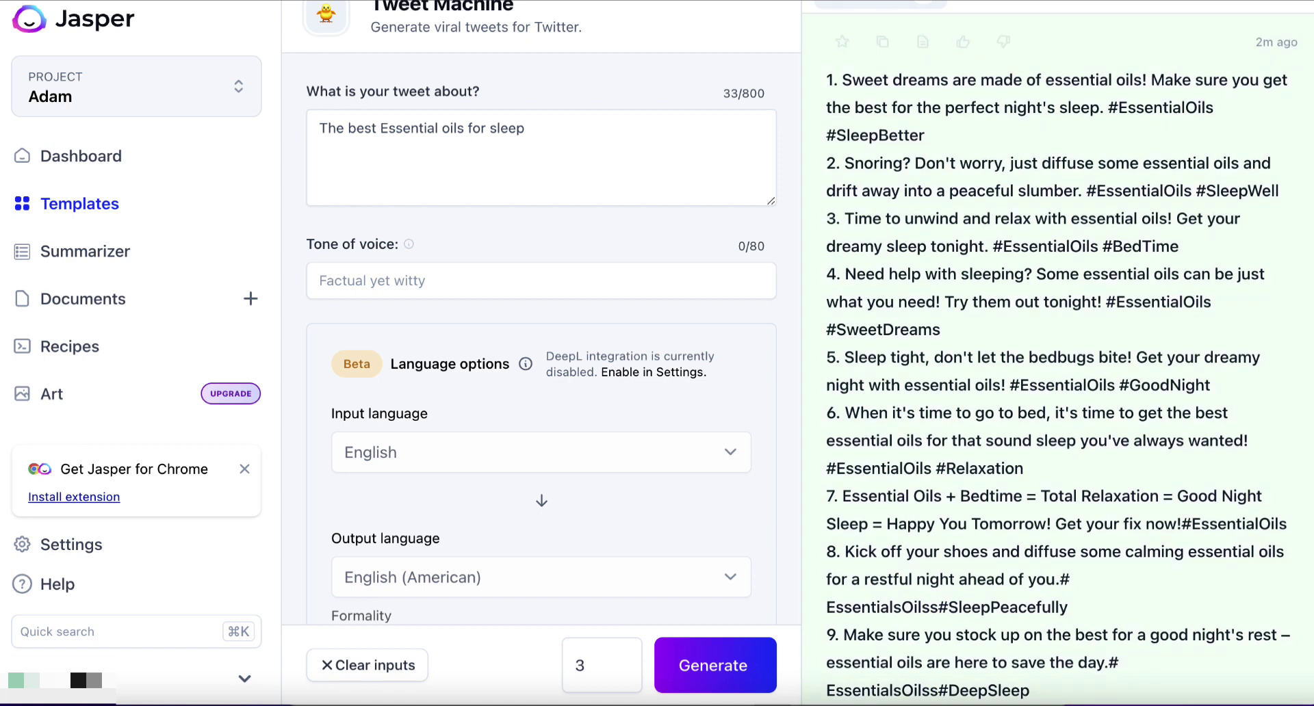